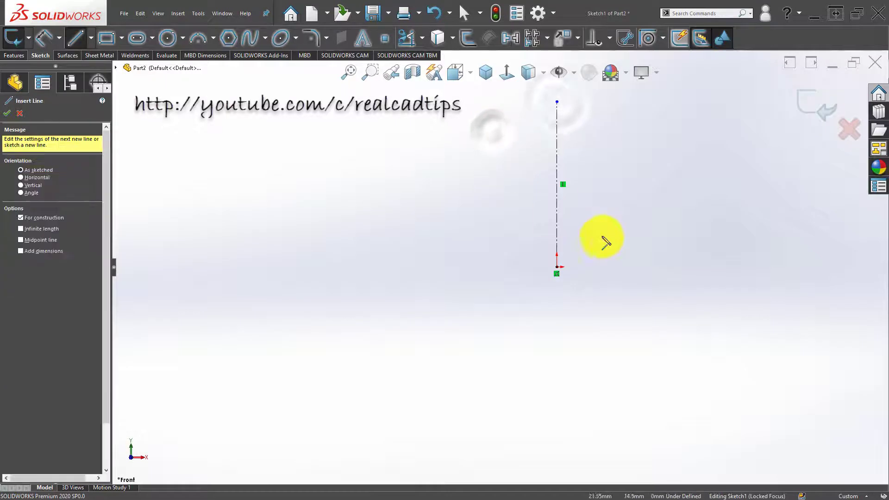
# Sketch the stepped, chamfered left half-profile from the origin, with a base line about 72 mm long and an open inner vertical edge
pyautogui.press('Escape')
pyautogui.click(75, 39)
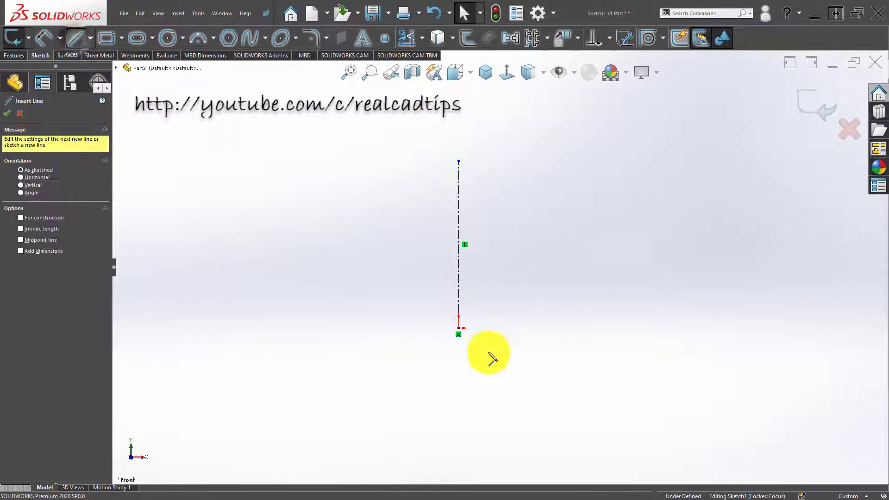
pyautogui.click(458, 328)
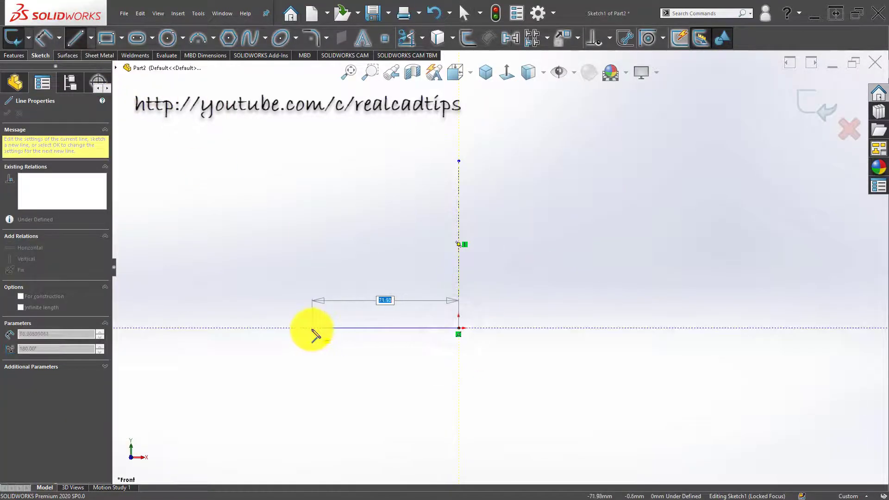
pyautogui.click(312, 328)
pyautogui.click(312, 267)
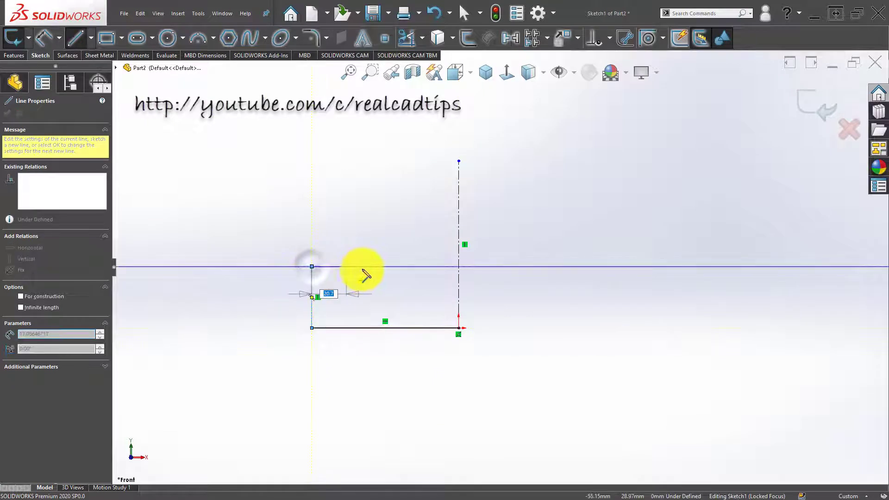
pyautogui.click(370, 267)
pyautogui.click(370, 214)
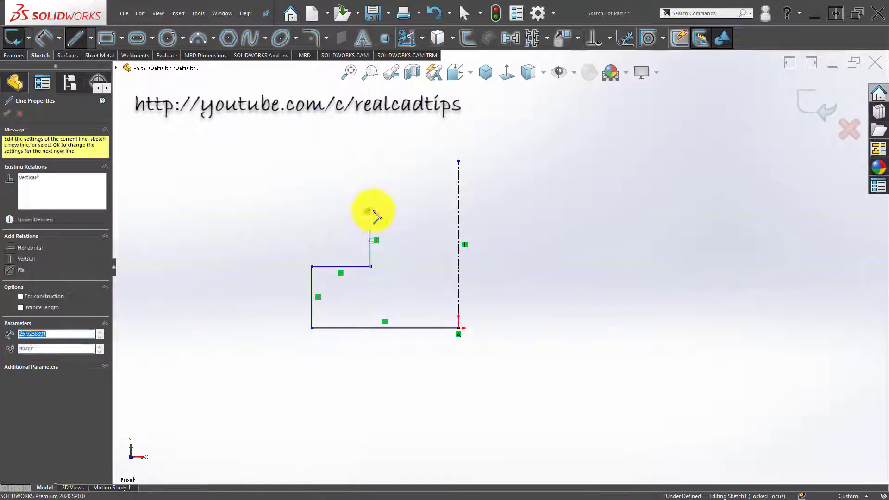
pyautogui.click(409, 169)
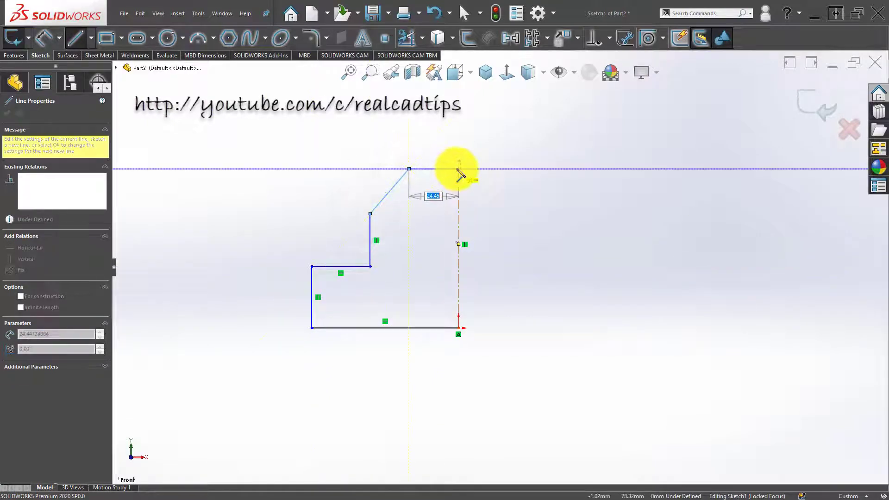
pyautogui.click(431, 169)
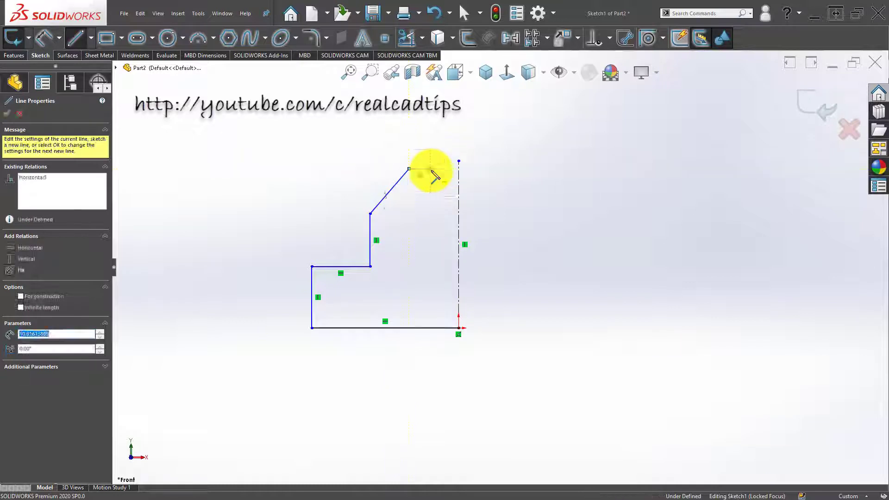
pyautogui.click(431, 255)
pyautogui.press('Escape')
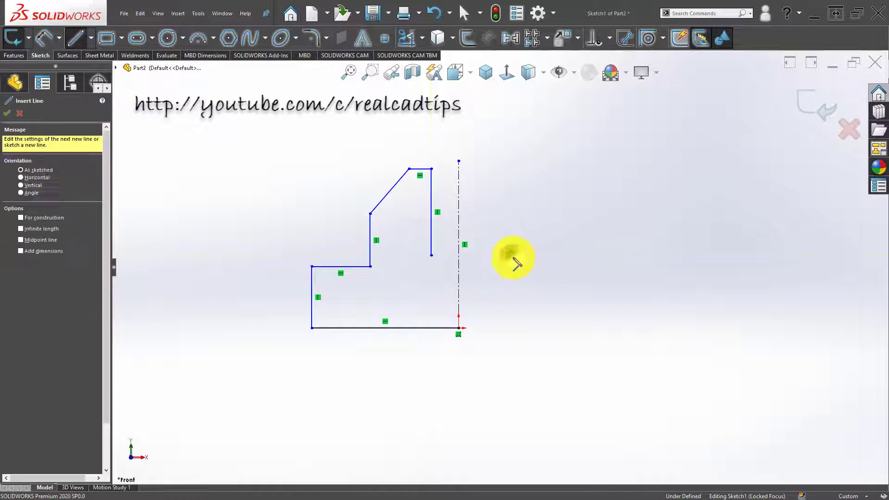
pyautogui.press('Escape')
# Draw a circle centred on the vertical centerline and passing through the lower end of the inner vertical line
pyautogui.scroll(-3, 515, 253)
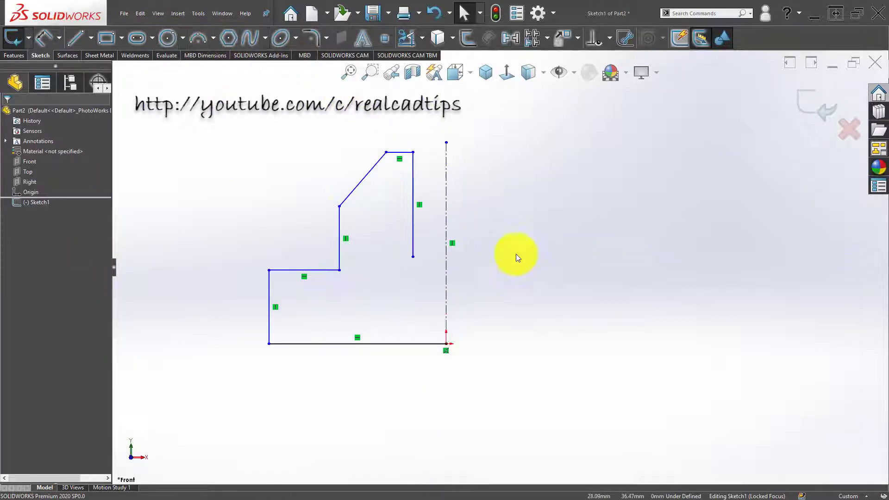
pyautogui.click(167, 38)
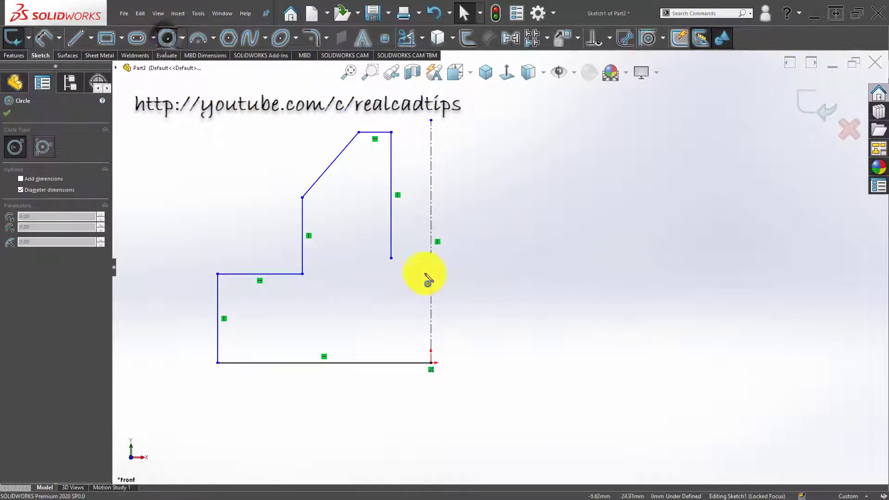
pyautogui.click(431, 257)
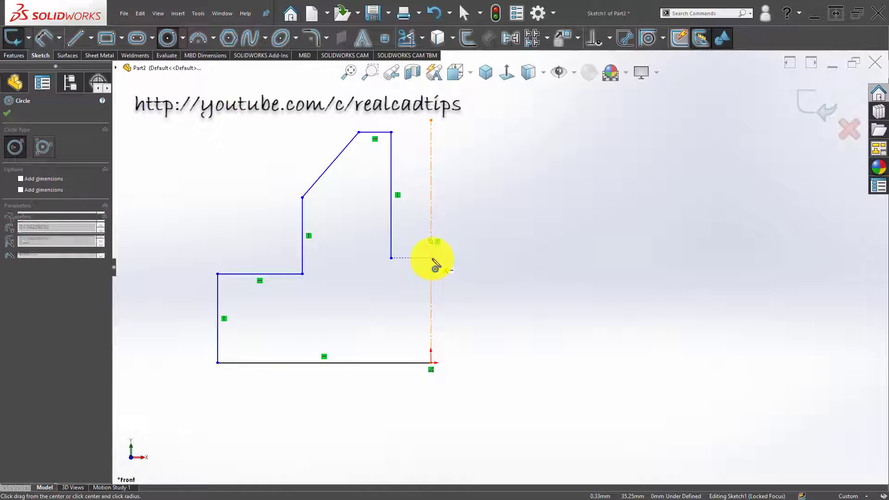
pyautogui.click(392, 258)
pyautogui.press('Escape')
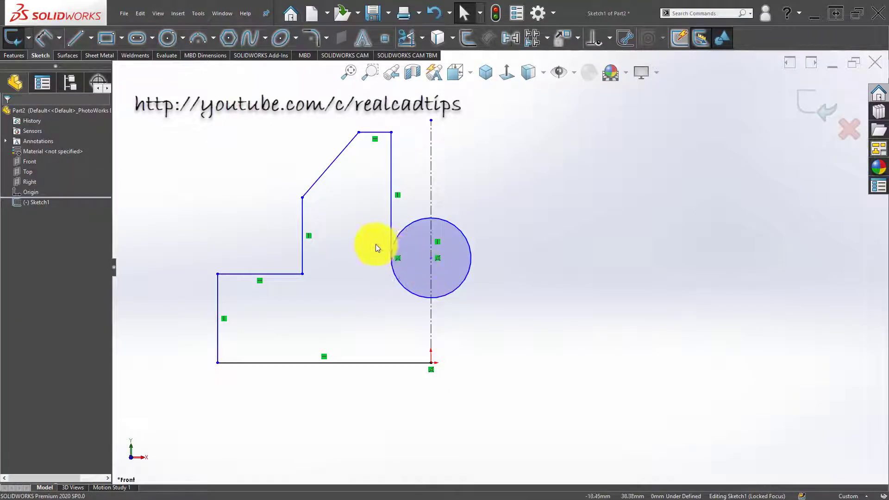
# Mirror all the half-profile lines about the vertical centerline
pyautogui.scroll(2, 376, 243)
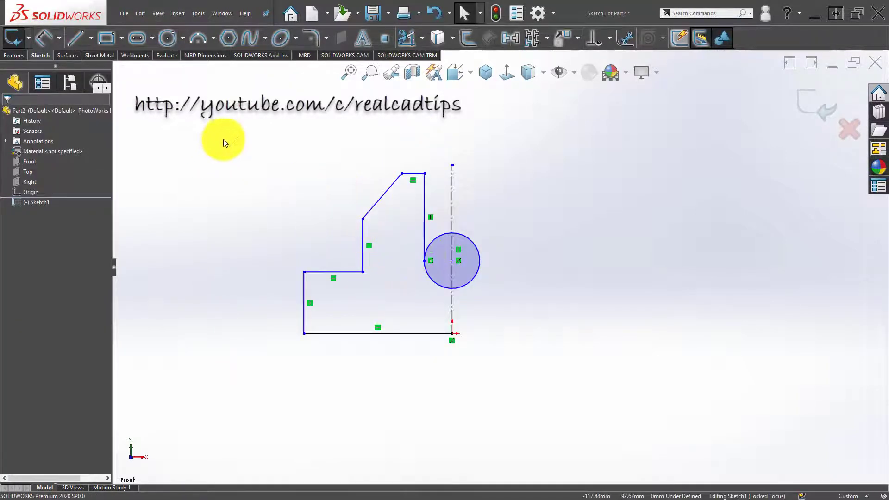
pyautogui.moveTo(224, 139)
pyautogui.mouseDown()
pyautogui.moveTo(421, 391)
pyautogui.moveTo(432, 375)
pyautogui.mouseUp()
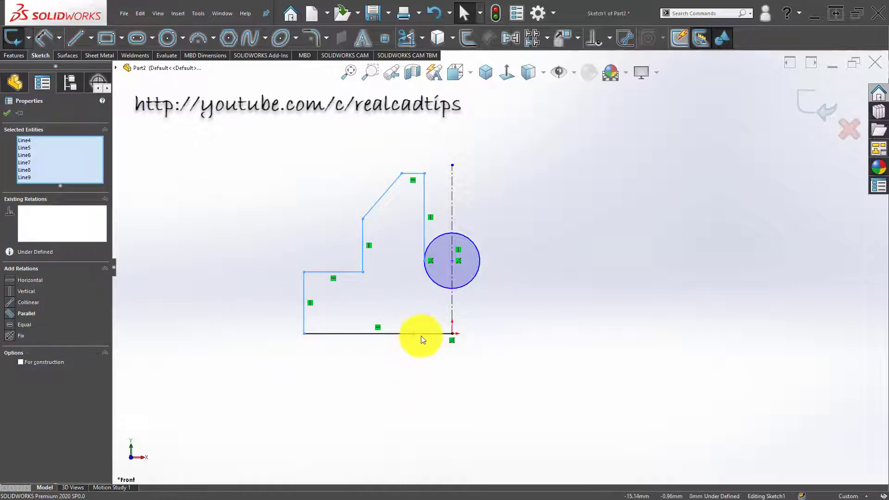
pyautogui.keyDown('ctrl'); pyautogui.click(452, 198); pyautogui.keyUp('ctrl')
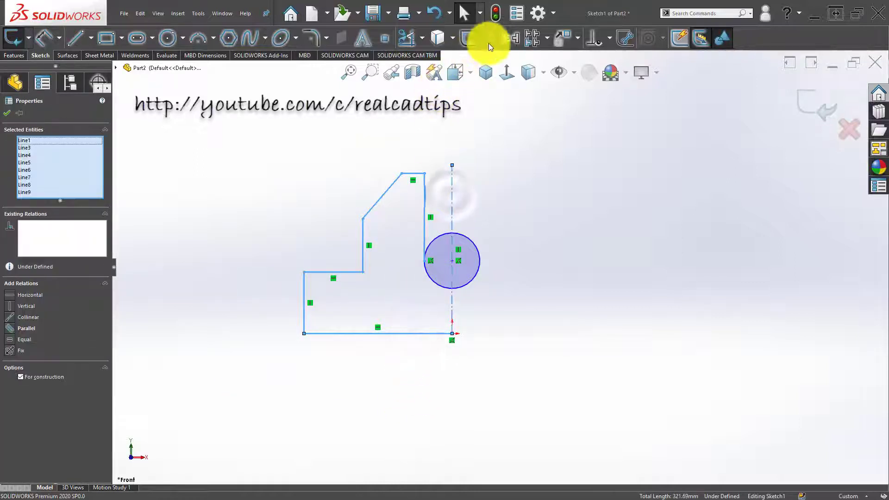
pyautogui.click(506, 36)
# Trim away the upper half of the circle so only the slot's rounded bottom is left
pyautogui.scroll(-3, 509, 254)
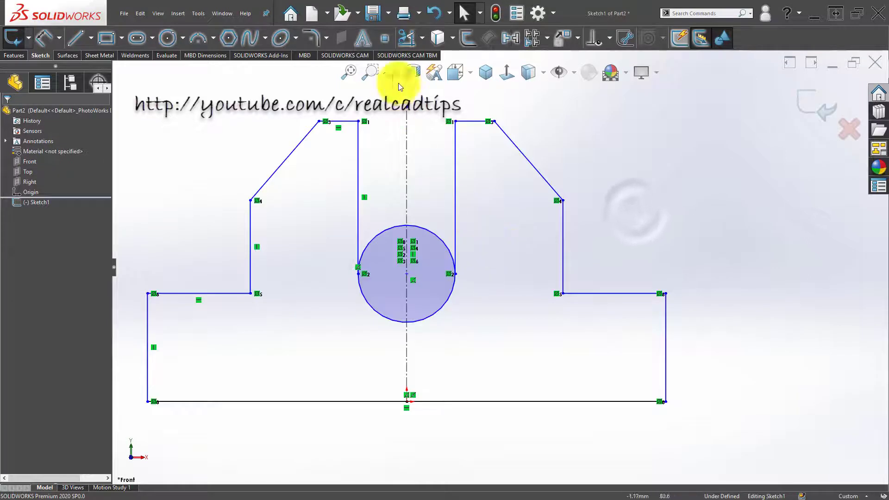
pyautogui.click(406, 37)
pyautogui.moveTo(377, 206)
pyautogui.mouseDown()
pyautogui.moveTo(437, 228)
pyautogui.moveTo(434, 267)
pyautogui.mouseUp()
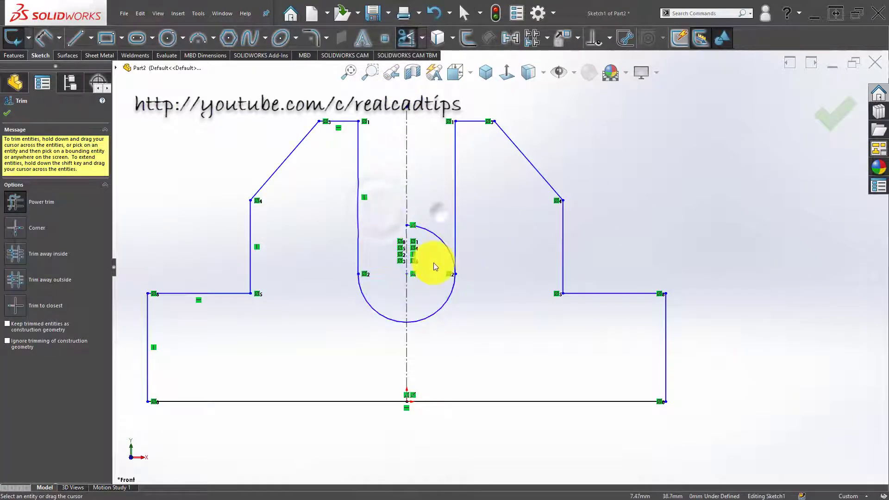
pyautogui.moveTo(451, 210); pyautogui.dragTo(422, 258)
pyautogui.press('Escape')
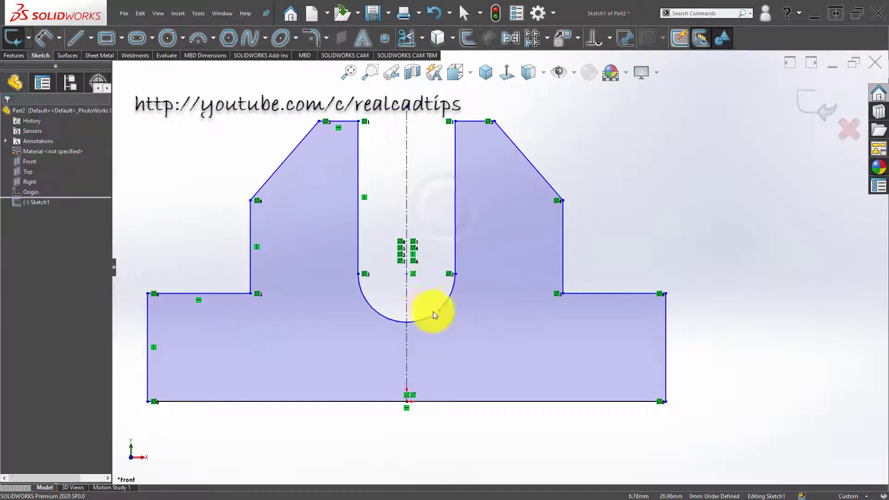
# Dimension the slot's width between its two vertical sides as 15 mm
pyautogui.click(407, 273)
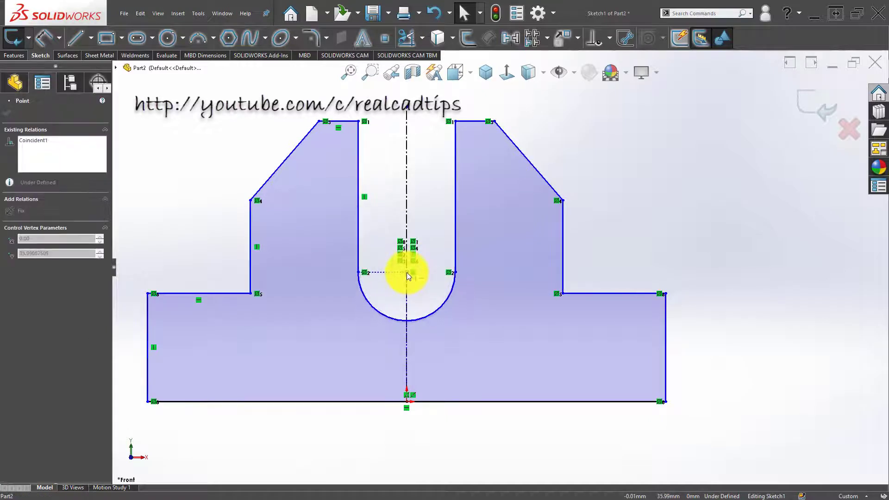
pyautogui.scroll(4, 406, 380)
pyautogui.click(385, 419)
pyautogui.moveTo(379, 443); pyautogui.dragTo(377, 417, button='right')
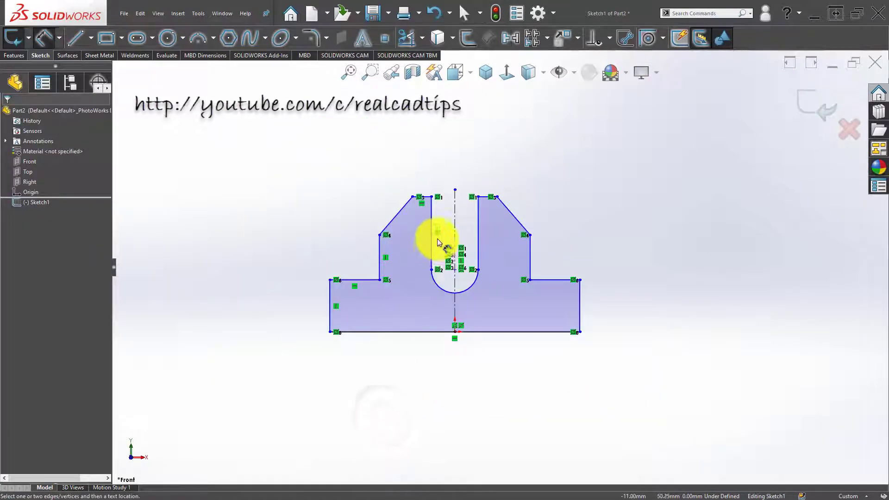
pyautogui.scroll(-3, 434, 236)
pyautogui.click(439, 199)
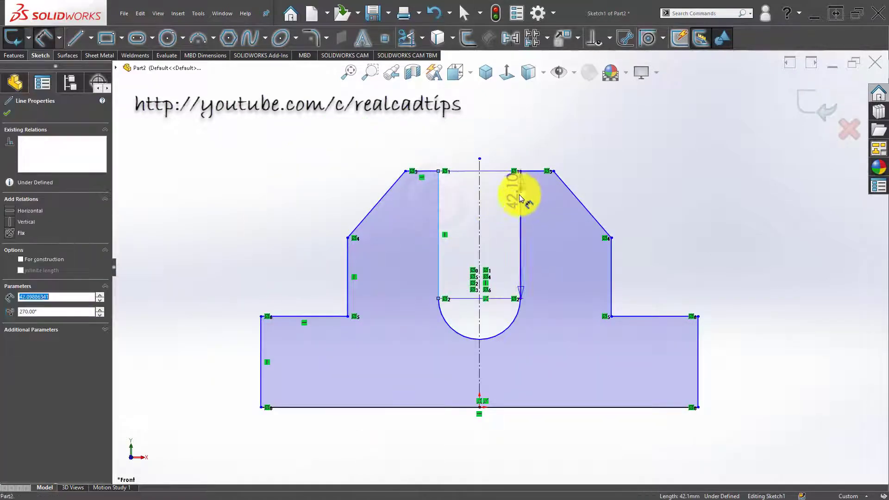
pyautogui.click(520, 192)
pyautogui.click(484, 140)
pyautogui.write('15')
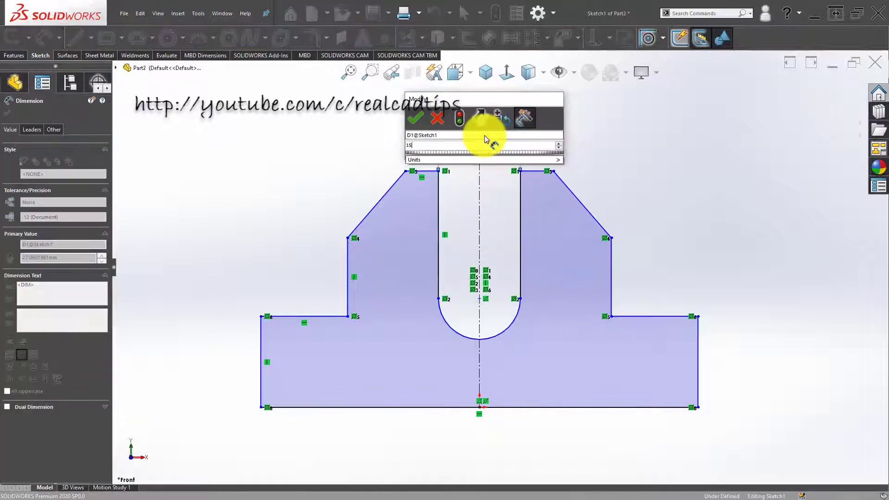
pyautogui.press('Return')
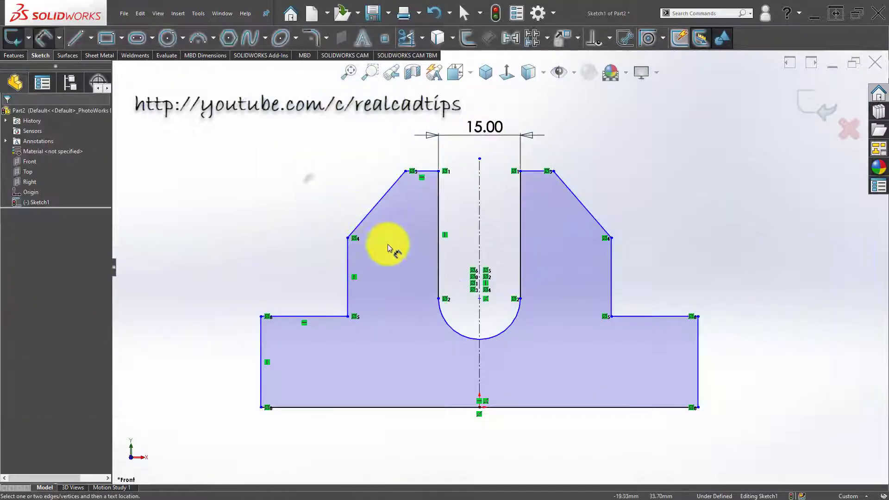
# Dimension the upper block's width between its outer vertical edges as 48 mm
pyautogui.click(412, 262)
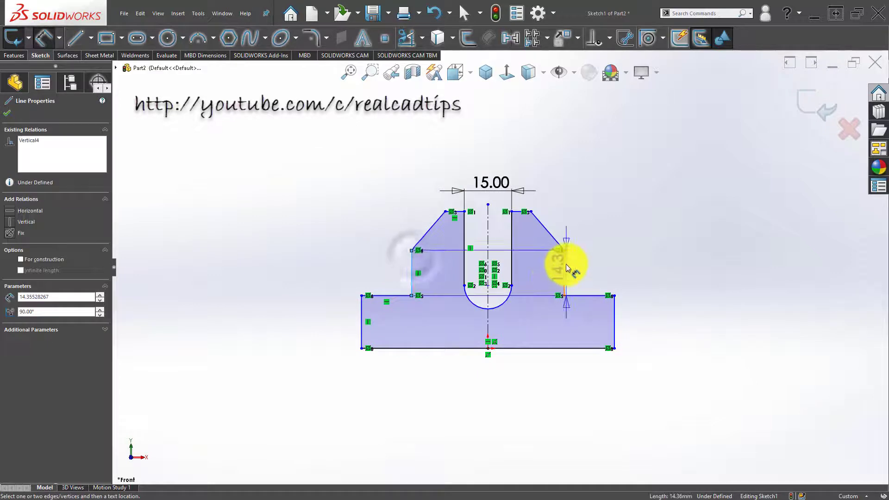
pyautogui.click(565, 261)
pyautogui.click(494, 151)
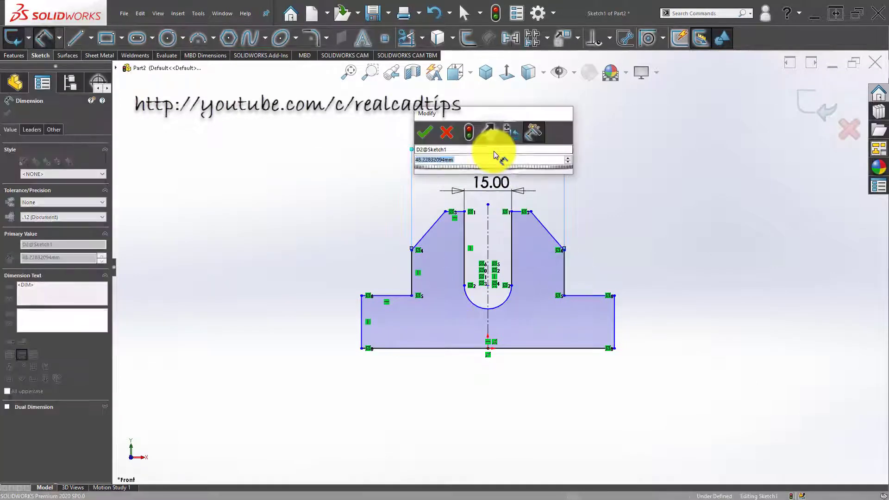
pyautogui.write('48')
pyautogui.press('Return')
# Dimension the full width across the chamfered top, from its outer corner about the centerline, as 26 mm
pyautogui.scroll(4, 489, 208)
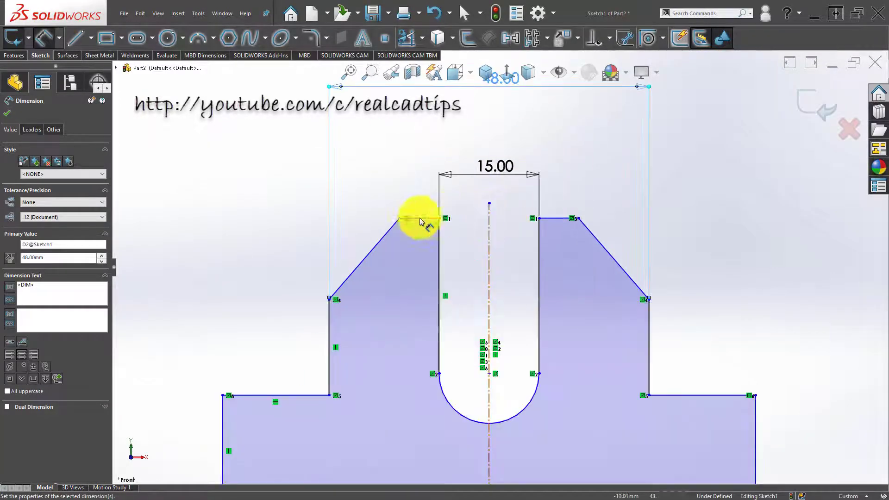
pyautogui.click(399, 218)
pyautogui.click(489, 216)
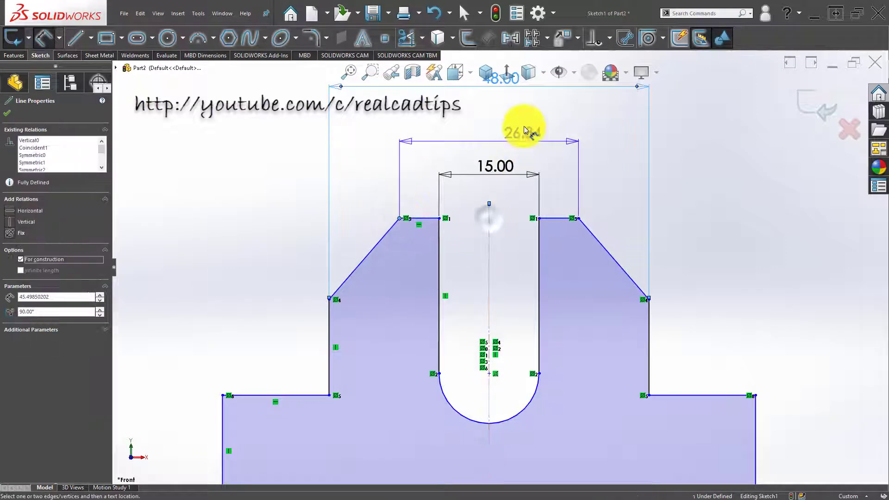
pyautogui.click(501, 133)
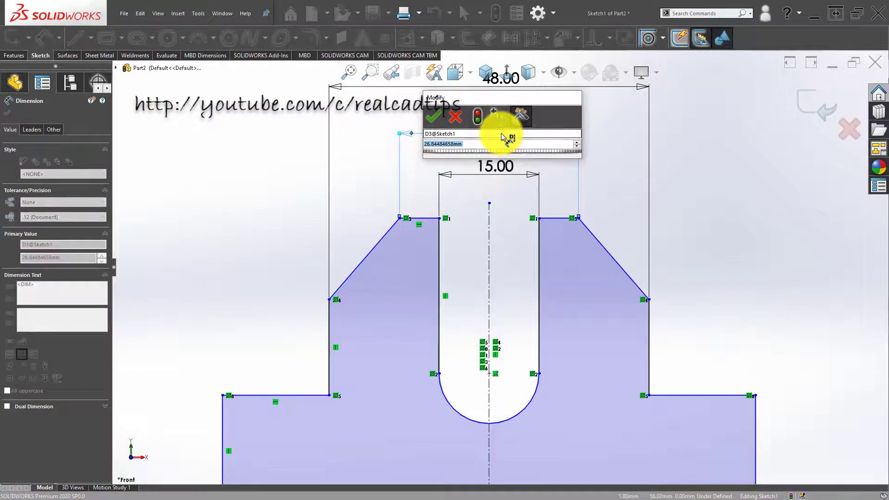
pyautogui.write('26')
pyautogui.press('Return')
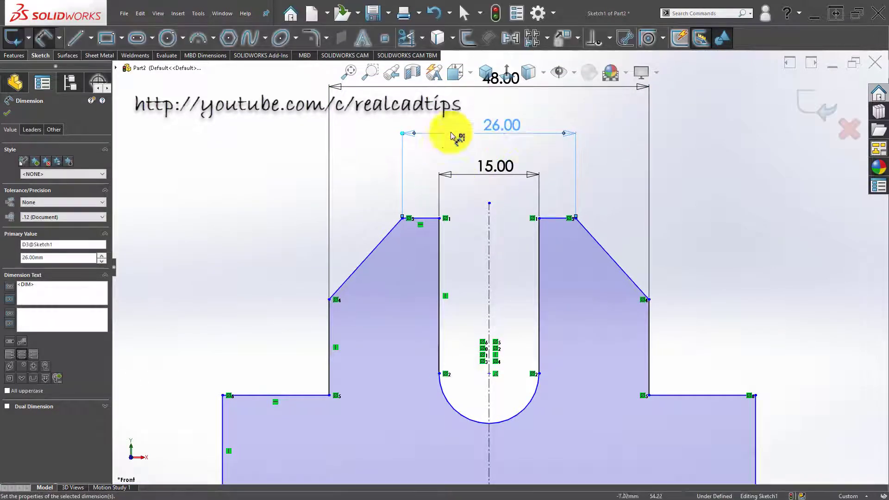
# Change the chamfered top's width dimension to 30 mm
pyautogui.doubleClick(502, 128)
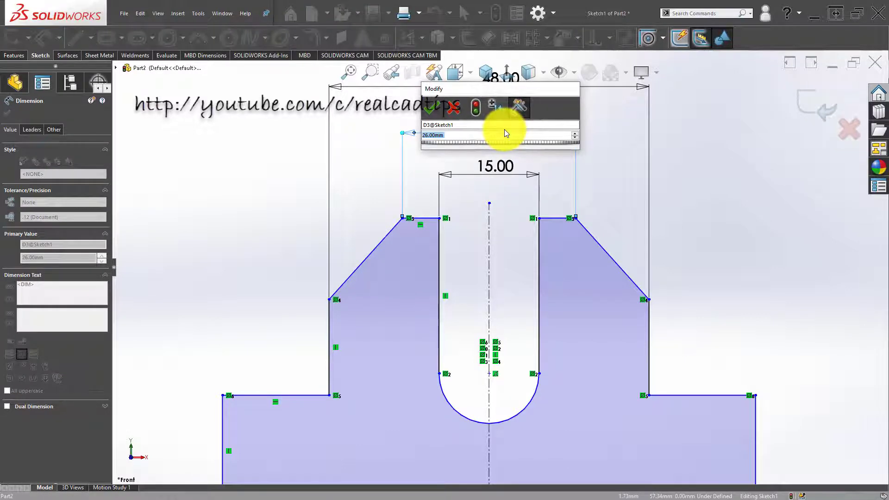
pyautogui.write('30')
pyautogui.press('Return')
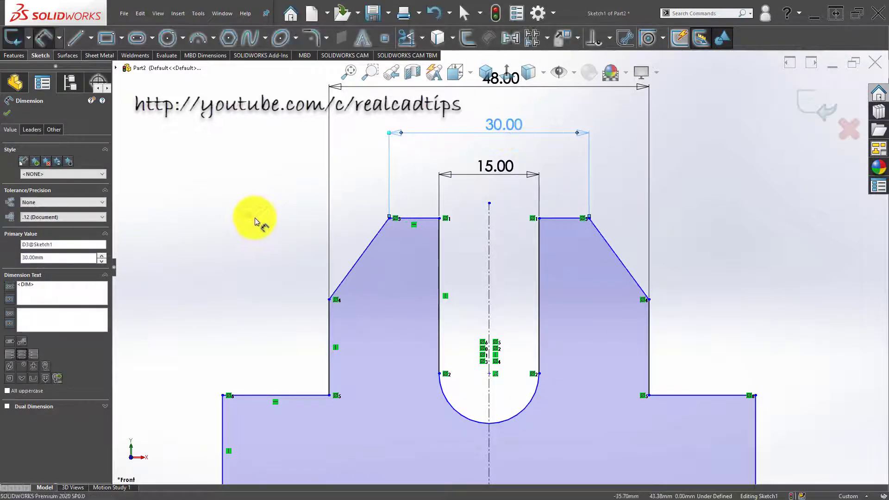
pyautogui.click(253, 218)
# Dimension the height of the upper block's left outer vertical edge as 14 mm
pyautogui.press('f')
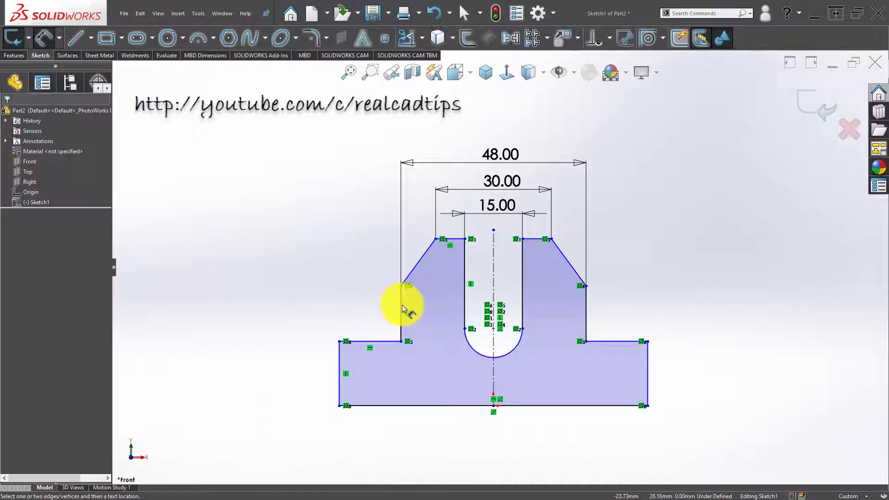
pyautogui.click(401, 309)
pyautogui.click(365, 308)
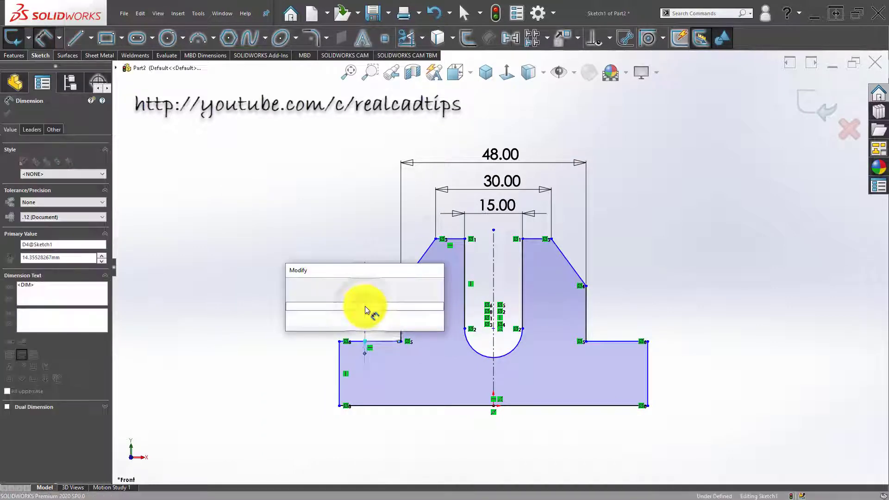
pyautogui.click(282, 305)
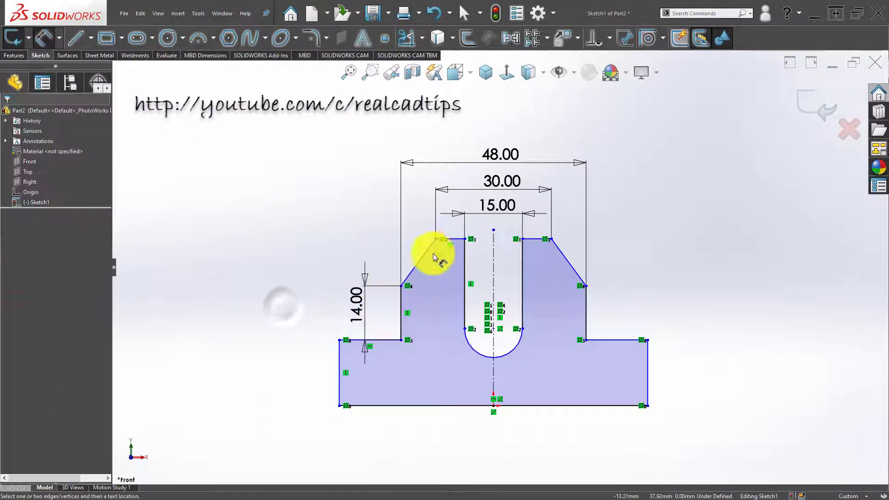
# Dimension the base's height between its bottom edge and the left step's horizontal edge as 14 mm
pyautogui.scroll(-1, 424, 290)
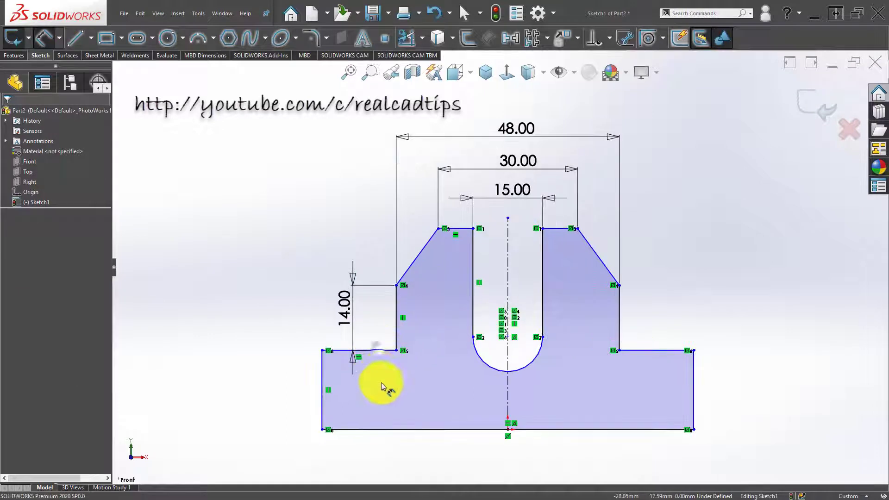
pyautogui.click(376, 351)
pyautogui.click(386, 429)
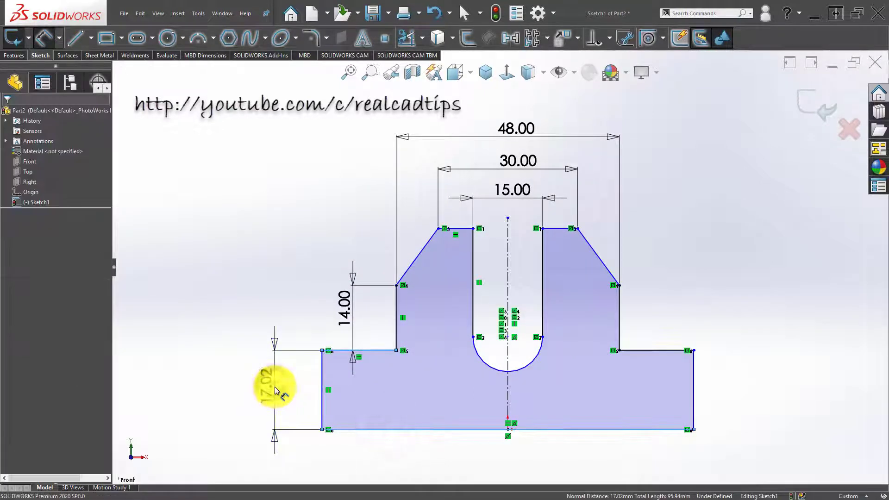
pyautogui.click(275, 389)
pyautogui.write('14')
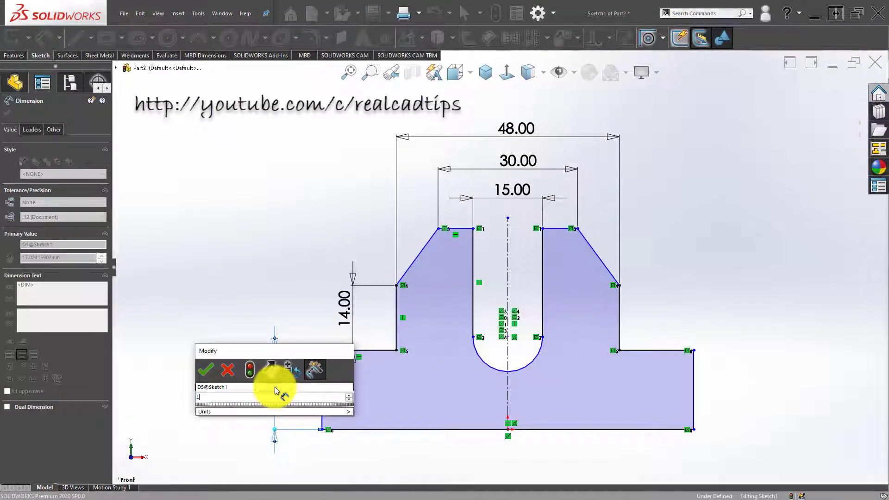
pyautogui.press('Return')
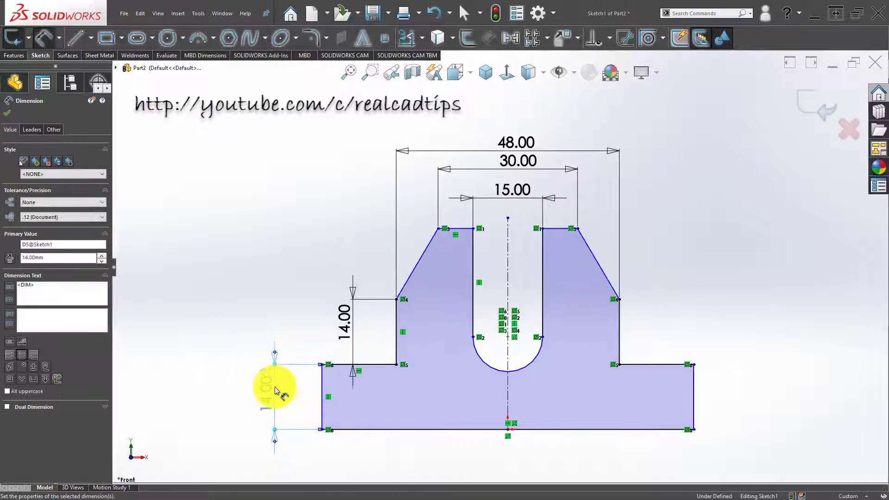
pyautogui.click(278, 330)
# Dimension the base's full width between its two outer vertical edges as 60 mm, placed below the profile
pyautogui.click(322, 390)
pyautogui.scroll(3, 546, 387)
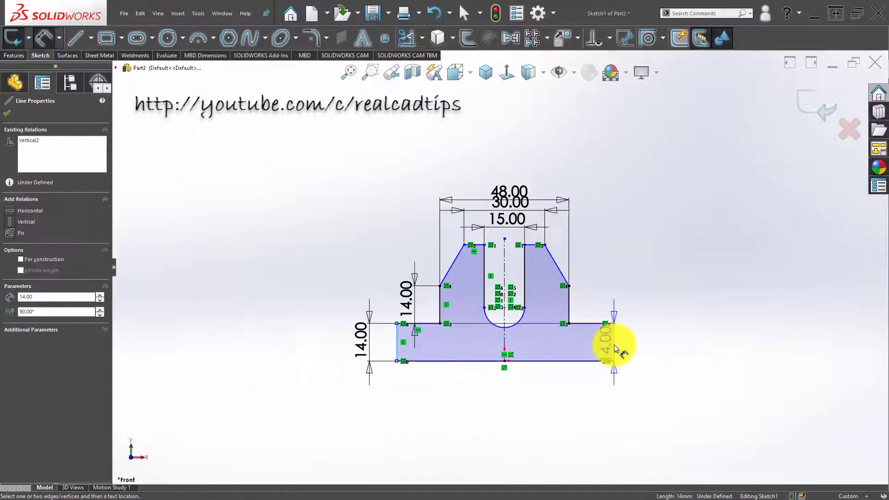
pyautogui.click(613, 346)
pyautogui.click(495, 409)
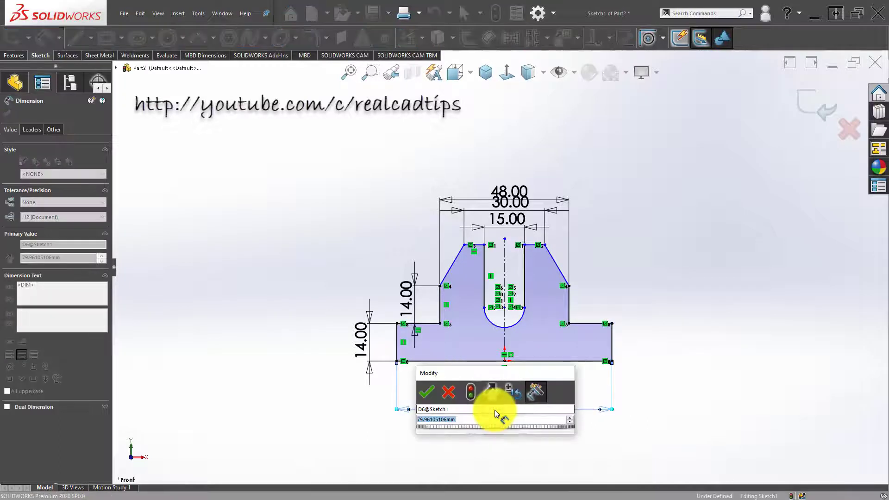
pyautogui.write('60')
pyautogui.press('Return')
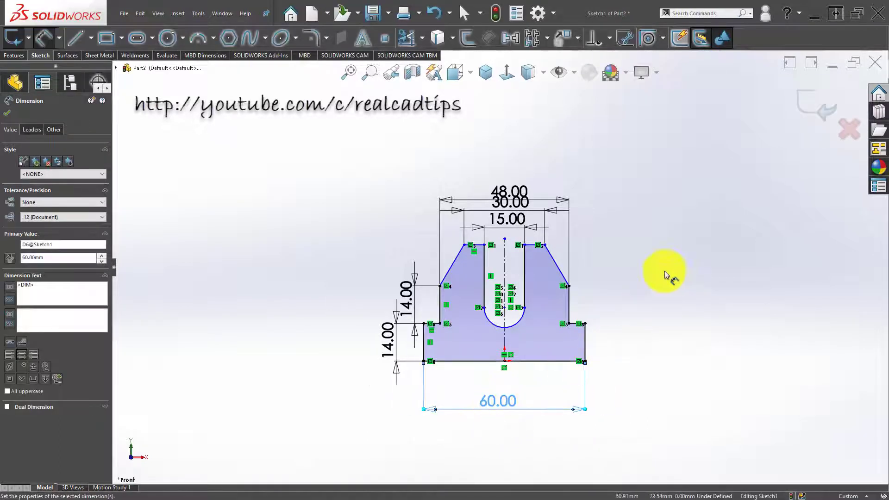
pyautogui.click(665, 273)
pyautogui.scroll(-3, 503, 389)
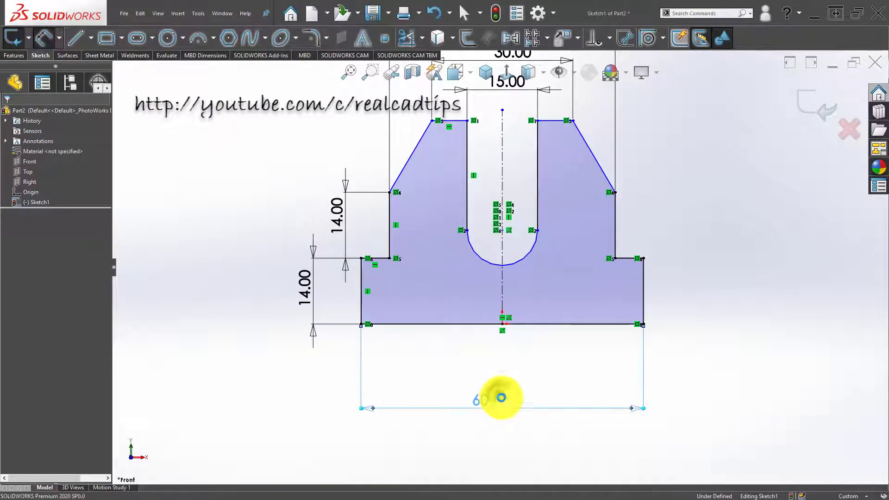
pyautogui.doubleClick(501, 399)
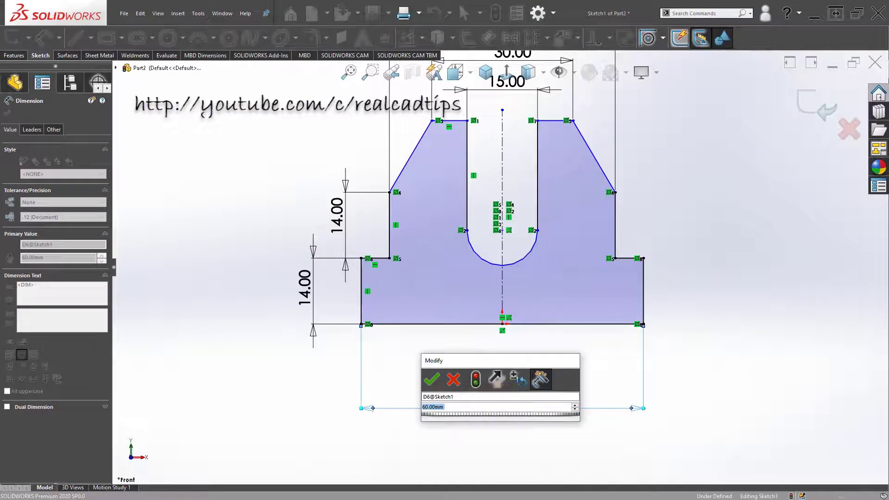
pyautogui.press('Escape')
pyautogui.press('Escape')
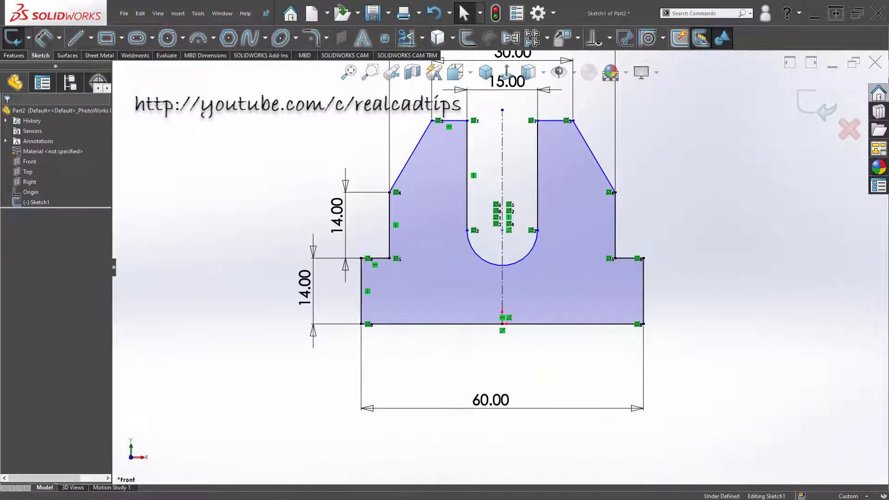
# Narrow the upper block freehand by pulling the end of its width dimension inward to about 44 mm
pyautogui.scroll(4, 368, 239)
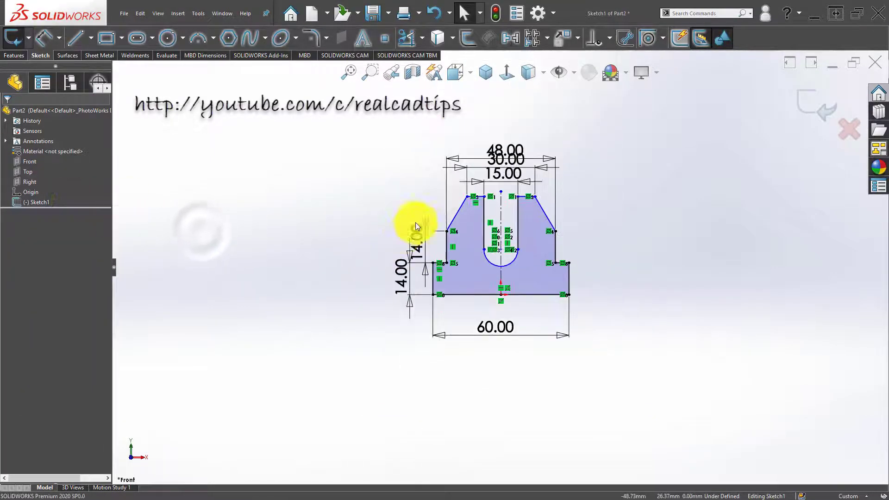
pyautogui.scroll(-5, 473, 208)
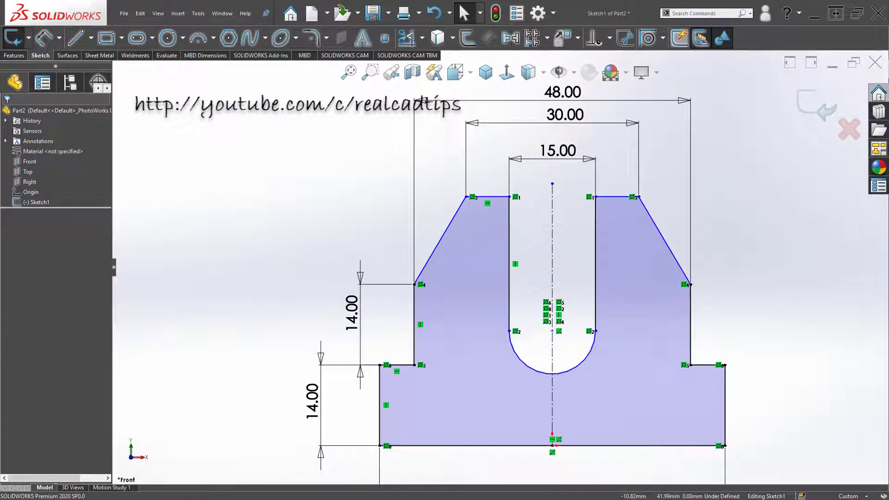
pyautogui.scroll(3, 374, 256)
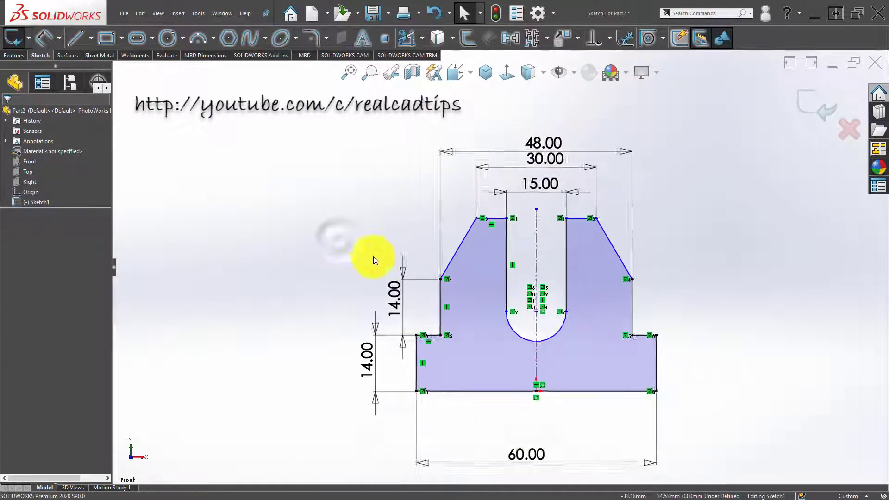
pyautogui.click(540, 140)
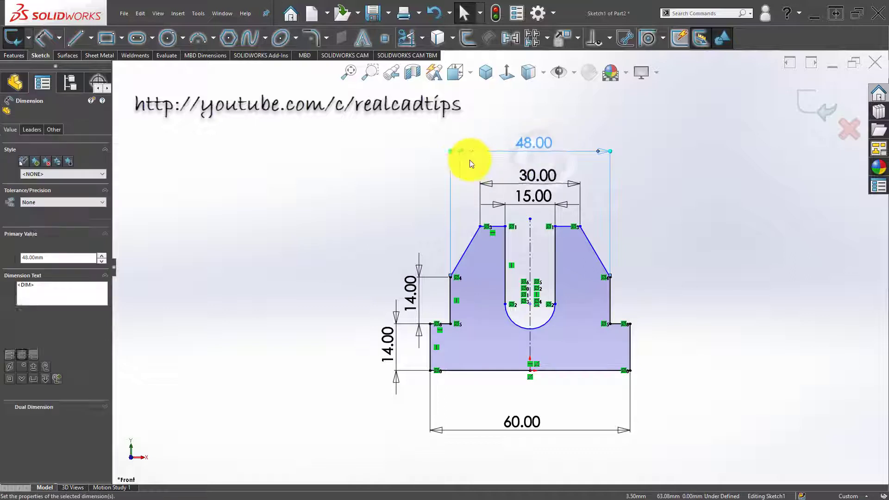
pyautogui.moveTo(451, 151); pyautogui.dragTo(457, 149)
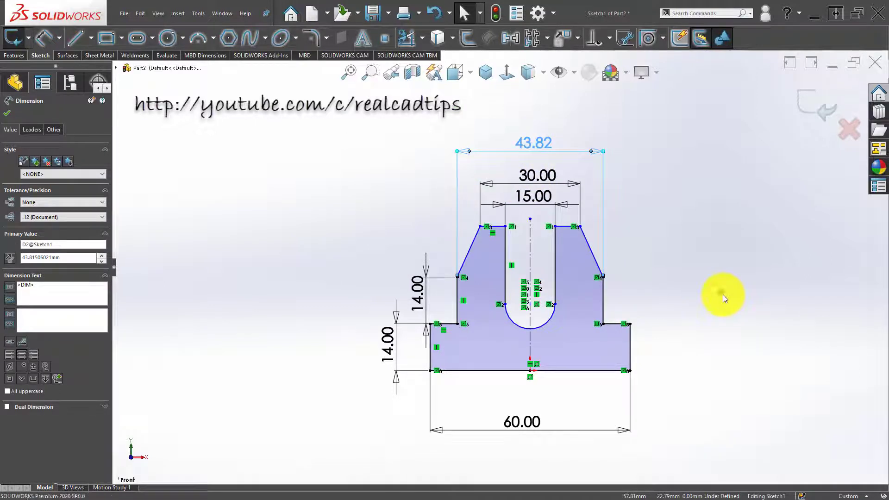
pyautogui.click(723, 295)
# Set the upper block's outer width dimension to 42 mm
pyautogui.scroll(-2, 690, 283)
pyautogui.doubleClick(492, 115)
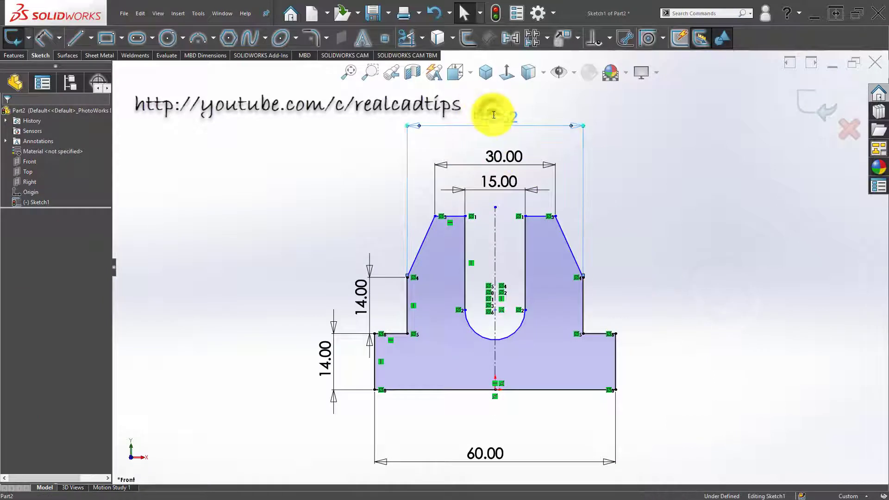
pyautogui.write('42')
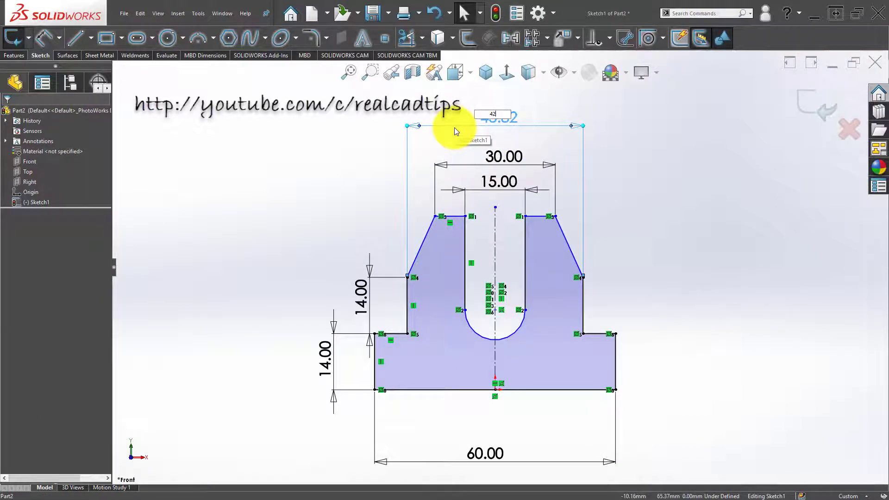
pyautogui.press('Return')
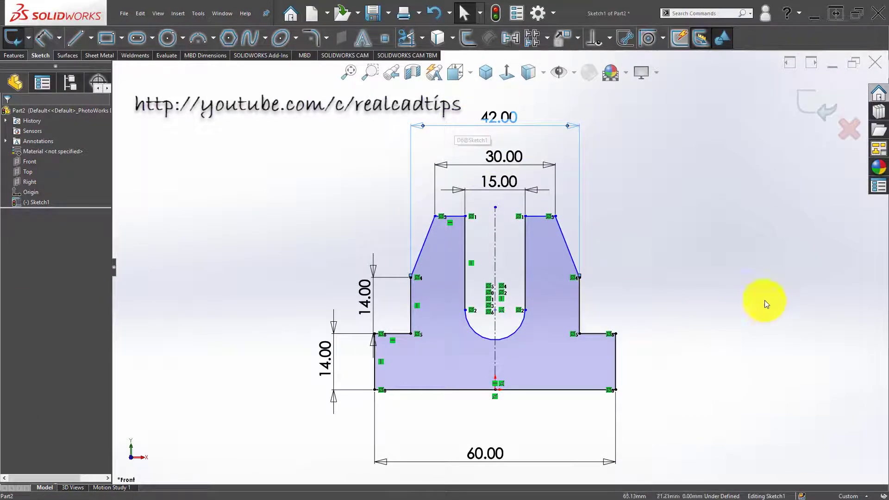
# Set the base's full width dimension to 65 mm
pyautogui.doubleClick(496, 454)
pyautogui.write('7')
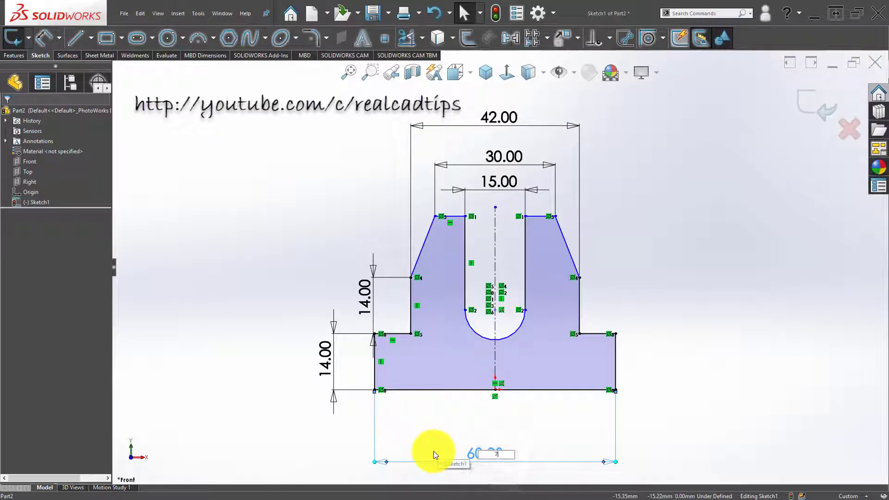
pyautogui.write('5')
pyautogui.press('Return')
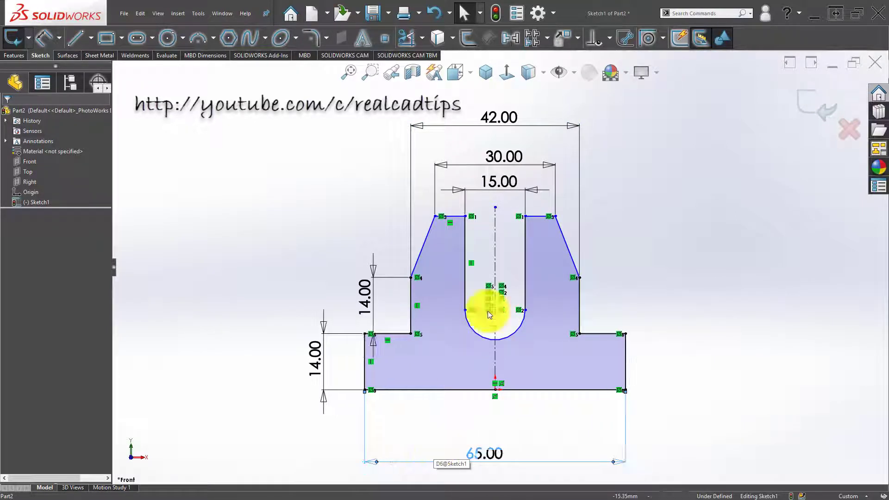
# Dimension the height from the left step's horizontal edge to the upper block's top edge as 20 mm
pyautogui.scroll(3, 477, 320)
pyautogui.moveTo(677, 301); pyautogui.dragTo(676, 273, button='right')
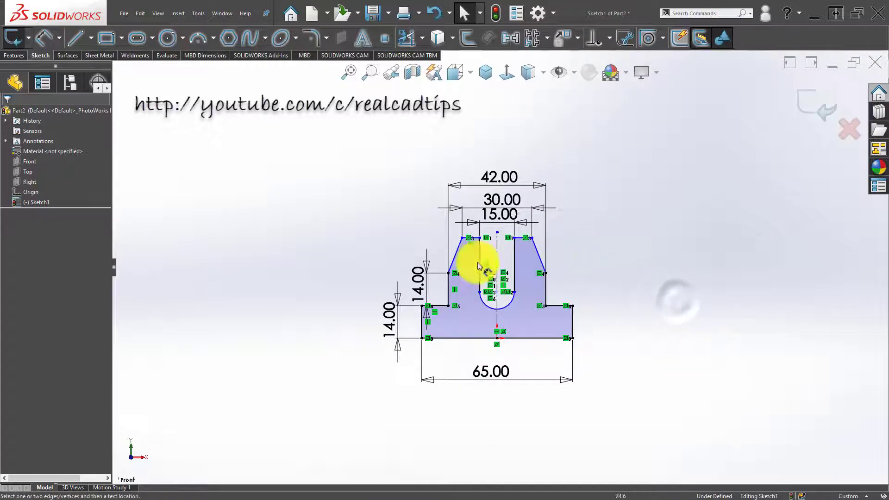
pyautogui.scroll(-3, 465, 245)
pyautogui.click(494, 227)
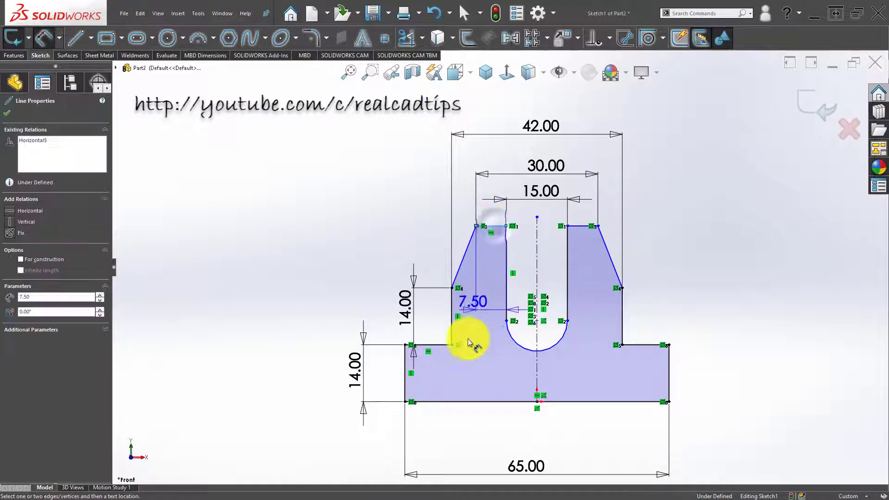
pyautogui.click(433, 344)
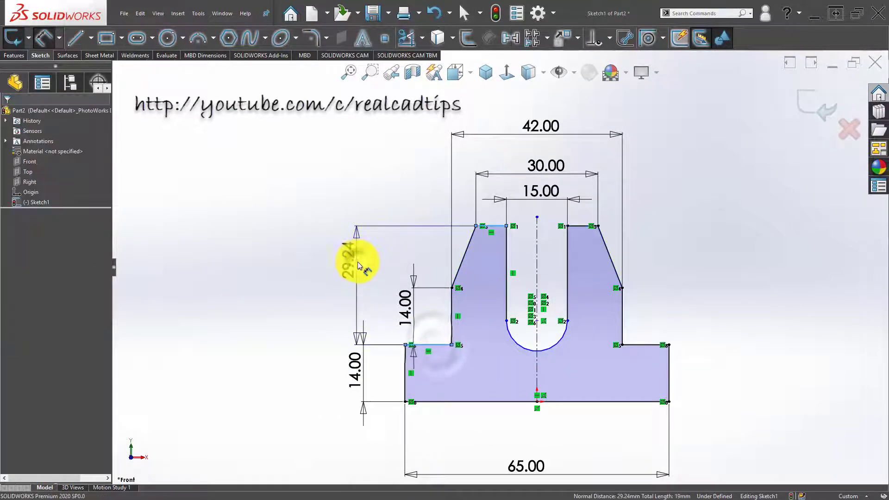
pyautogui.click(356, 268)
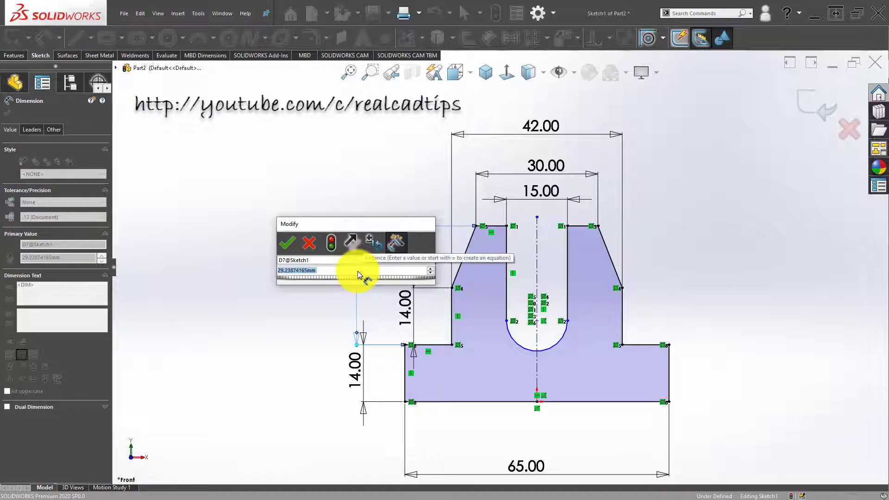
pyautogui.write('20')
pyautogui.press('Return')
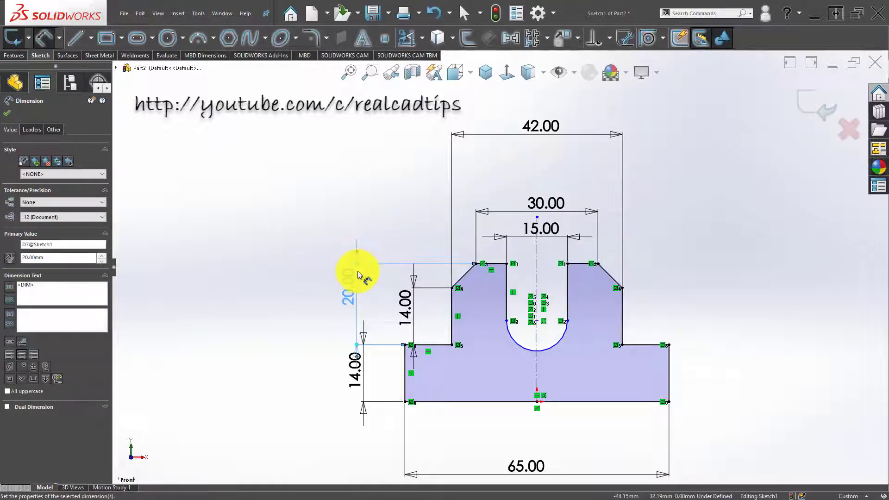
pyautogui.click(329, 199)
# Reduce the height dimension of the upper block's left outer vertical edge to 6 mm
pyautogui.moveTo(410, 305)
pyautogui.mouseDown()
pyautogui.moveTo(419, 286)
pyautogui.moveTo(427, 291)
pyautogui.moveTo(419, 322)
pyautogui.mouseUp()
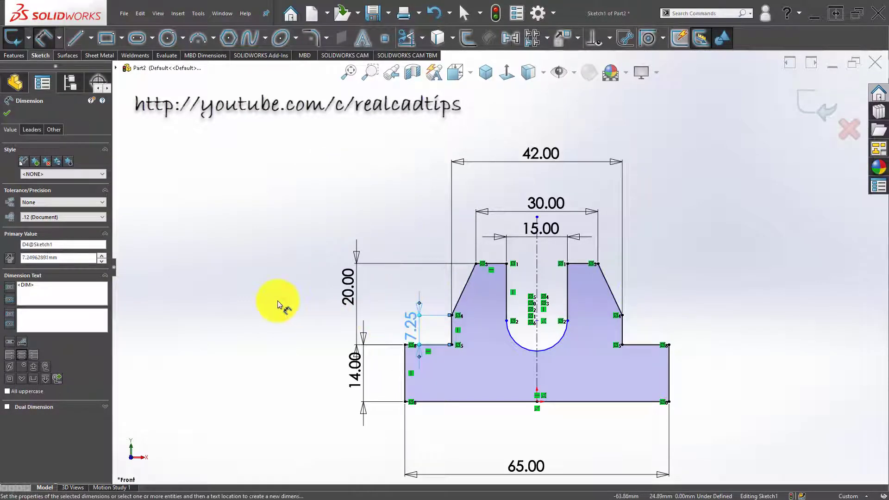
pyautogui.click(277, 301)
pyautogui.scroll(-4, 412, 325)
pyautogui.click(439, 318)
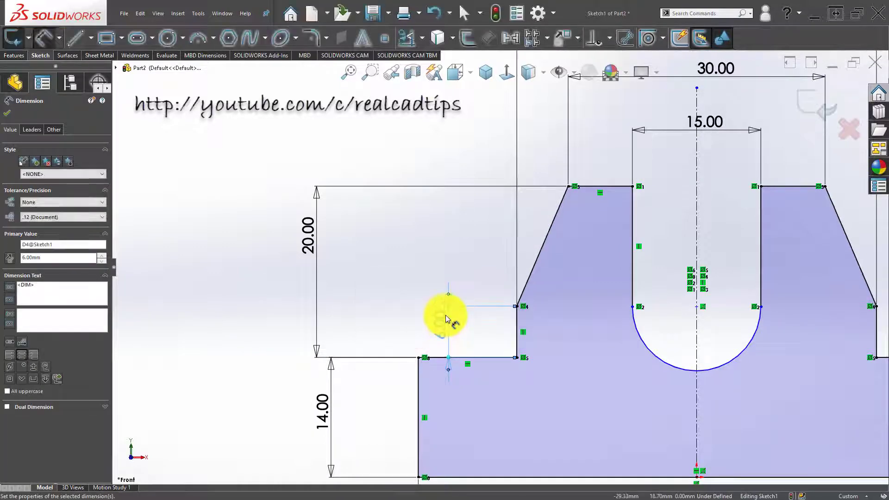
pyautogui.scroll(1, 446, 320)
pyautogui.click(385, 156)
pyautogui.scroll(2, 595, 315)
pyautogui.scroll(-2, 596, 314)
pyautogui.press('Escape')
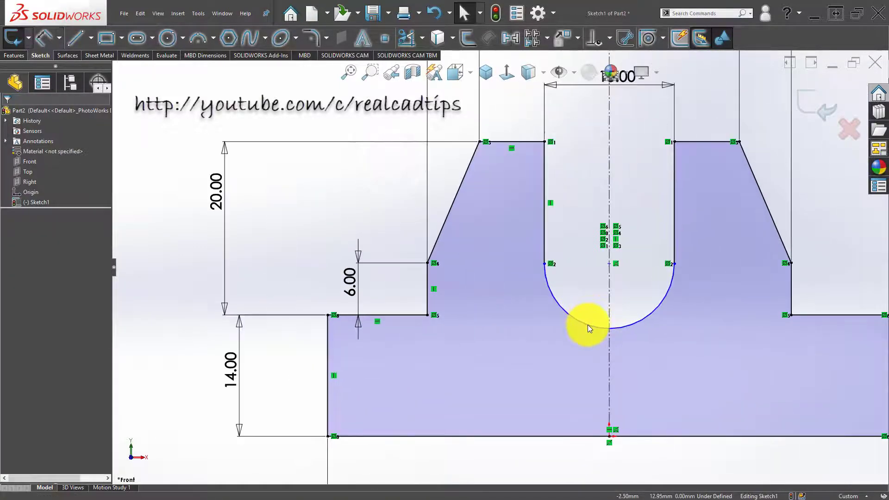
# Make the slot's bottom arc tangent to the slot's left vertical edge
pyautogui.moveTo(588, 327); pyautogui.dragTo(541, 316)
pyautogui.keyDown('ctrl'); pyautogui.click(544, 301); pyautogui.keyUp('ctrl')
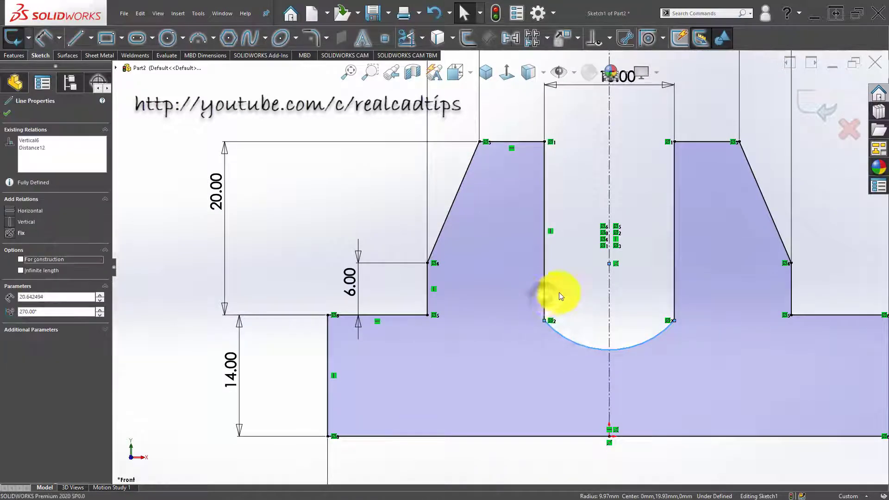
pyautogui.click(574, 263)
pyautogui.click(632, 299)
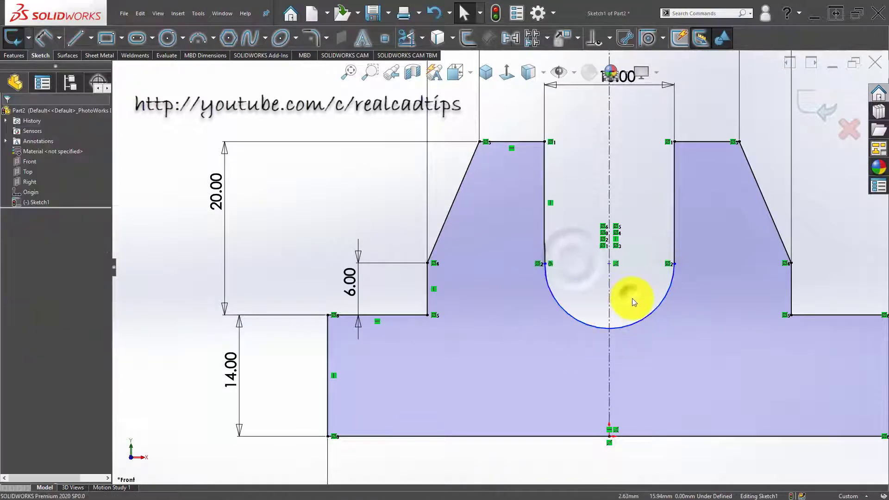
# Dimension the distance from the slot arc's lowest point to the base's bottom edge as 10 mm
pyautogui.scroll(2, 574, 311)
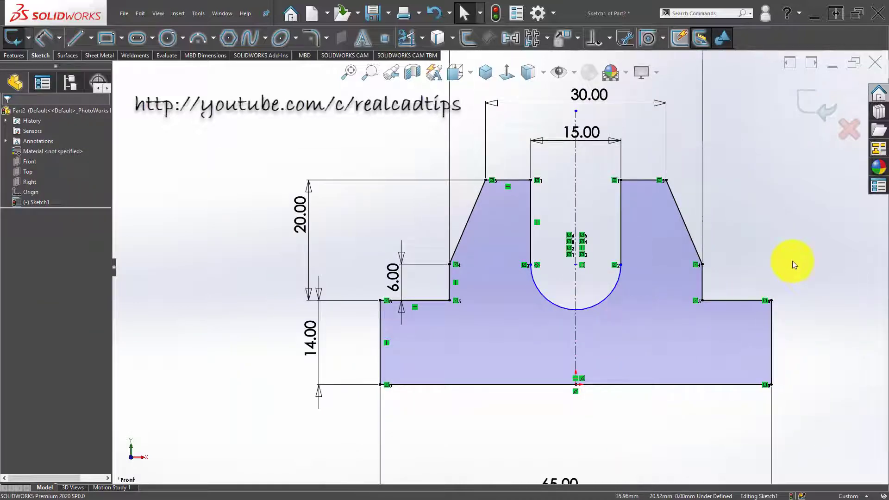
pyautogui.click(589, 307)
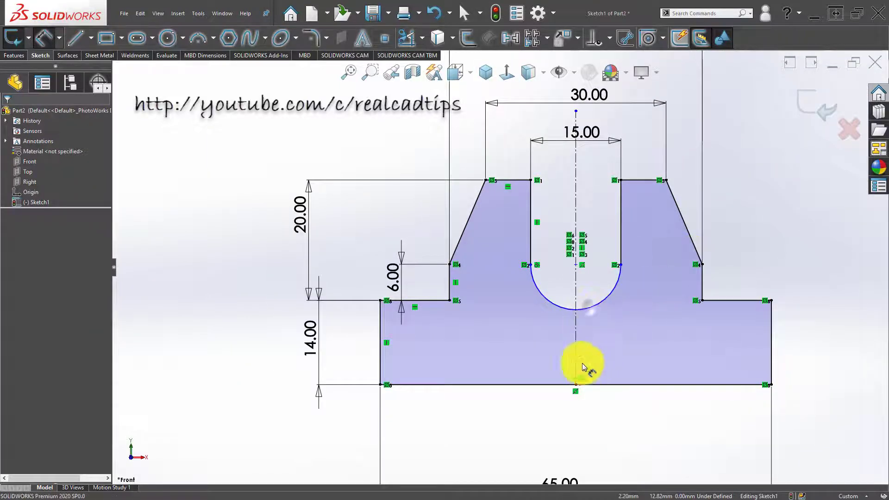
pyautogui.click(599, 386)
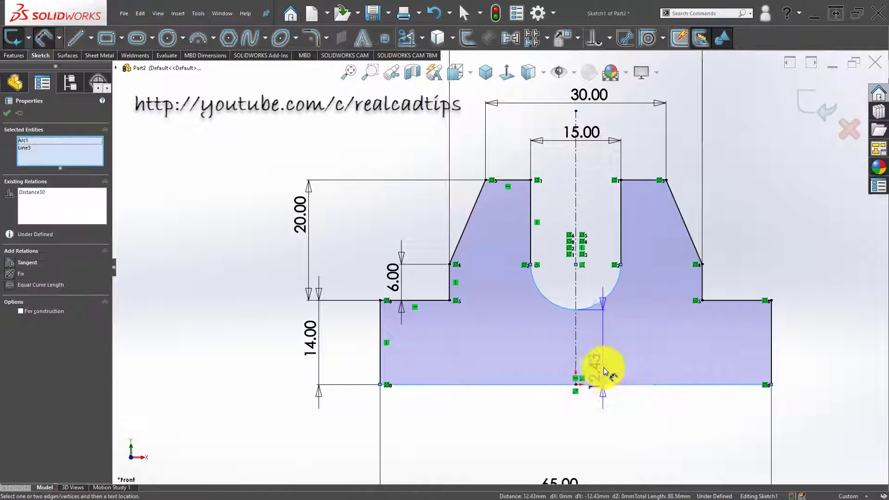
pyautogui.click(609, 352)
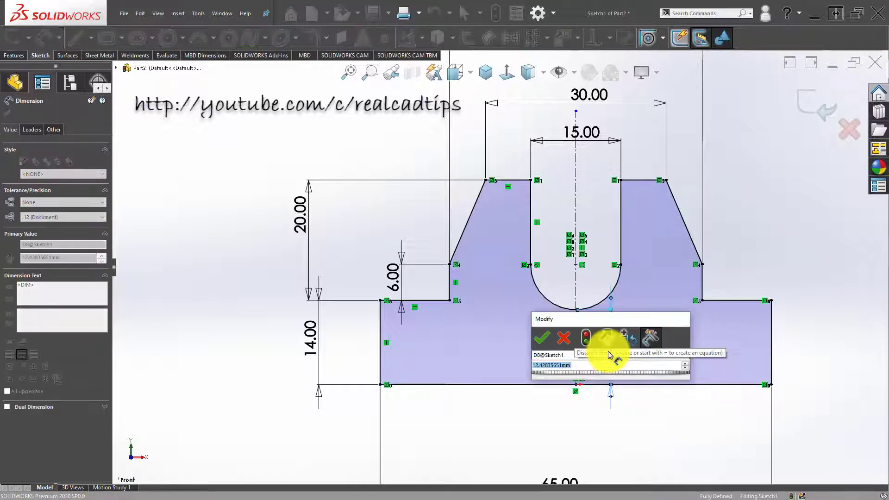
pyautogui.write('10')
pyautogui.press('Return')
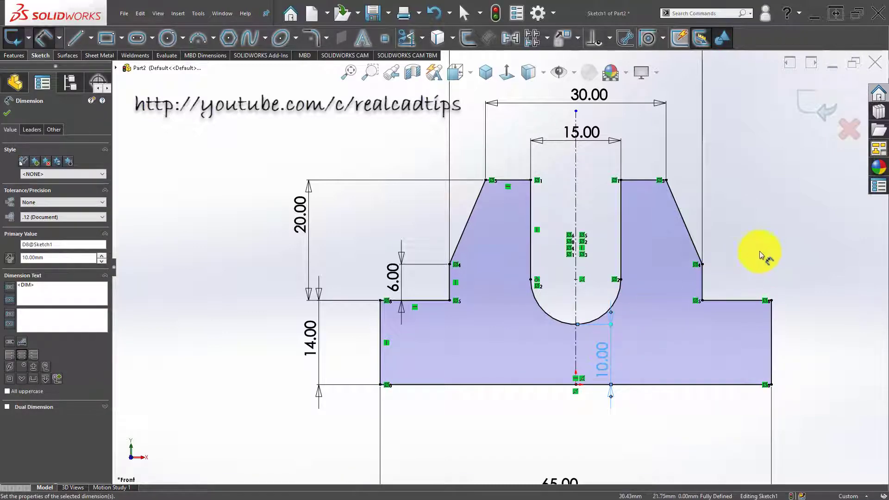
# Draw a vertical line from the slot arc's lowest point down to the origin on the base's bottom edge, splitting the profile in half
pyautogui.click(758, 251)
pyautogui.scroll(4, 572, 296)
pyautogui.press('Escape')
pyautogui.scroll(-4, 648, 246)
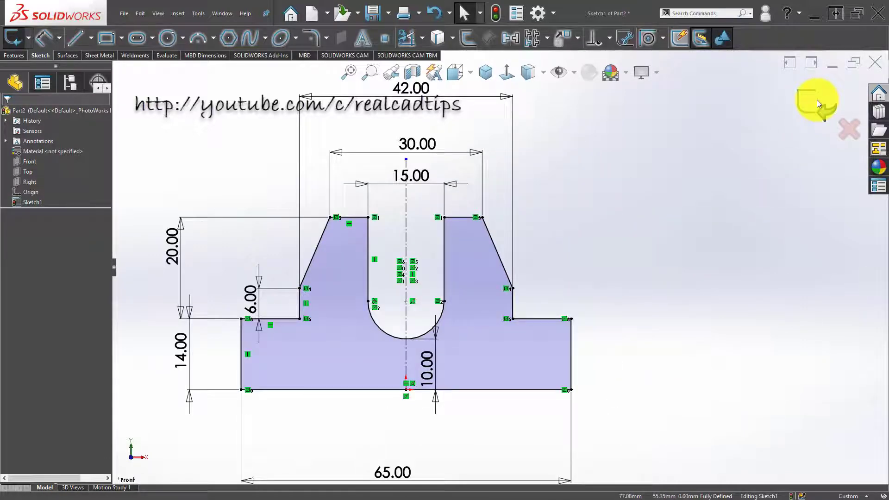
pyautogui.click(18, 57)
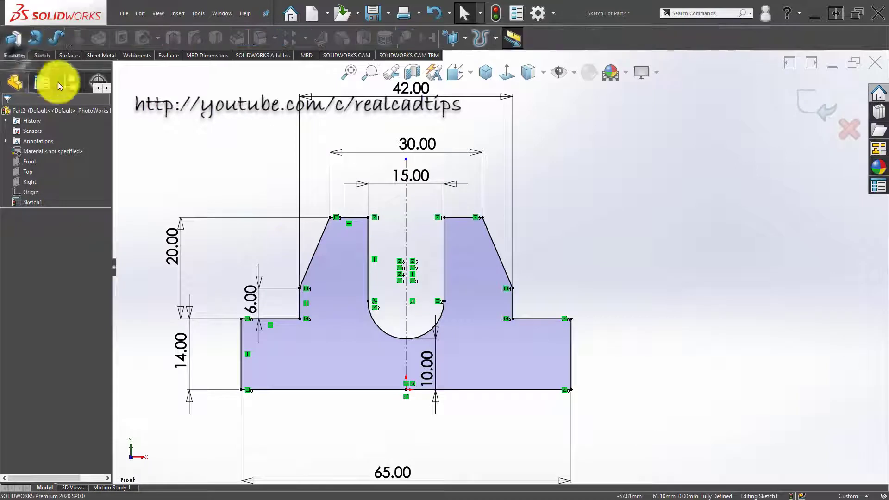
pyautogui.click(53, 58)
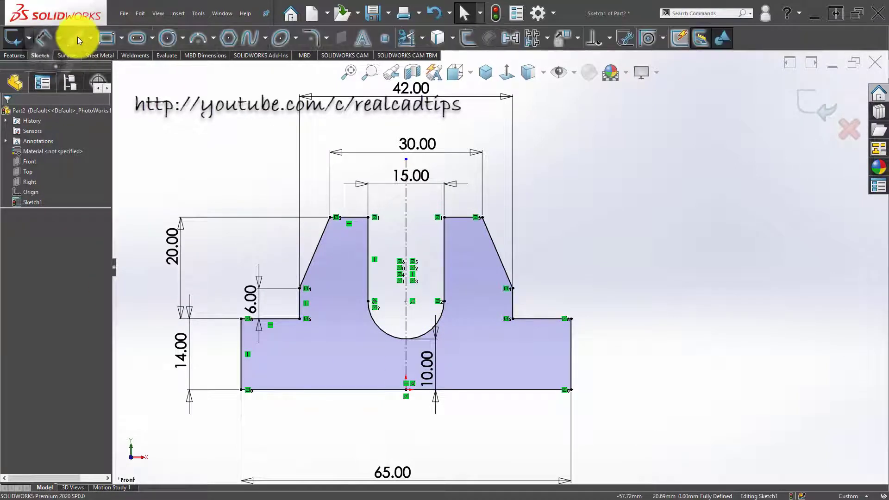
pyautogui.click(75, 38)
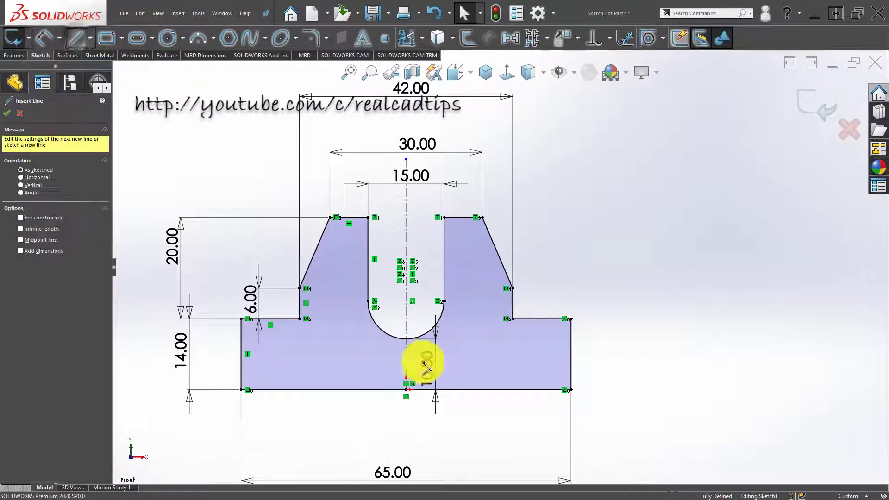
pyautogui.click(406, 339)
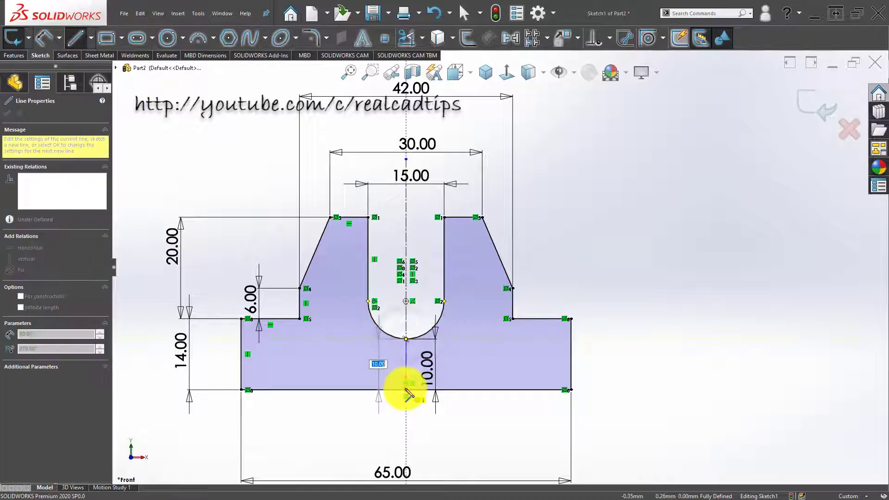
pyautogui.click(406, 390)
pyautogui.press('Escape')
pyautogui.press('z')
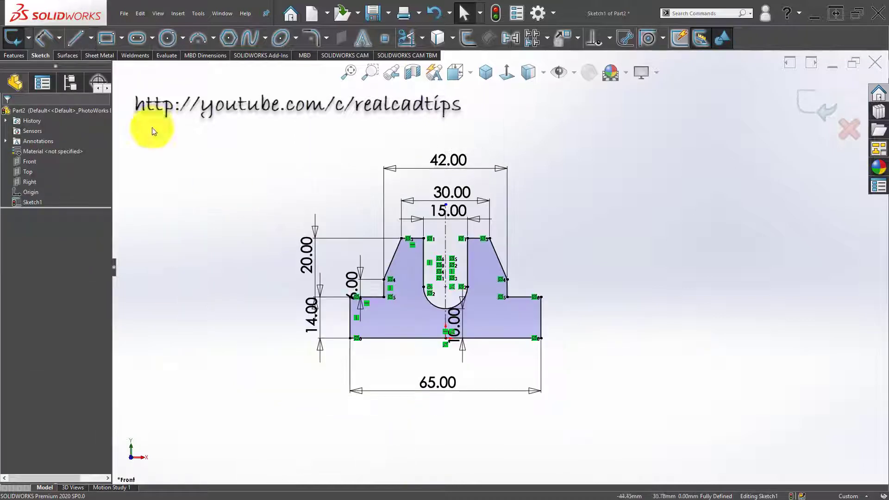
# Revolve only the left half region of the profile 360 degrees about the vertical centerline
pyautogui.click(14, 54)
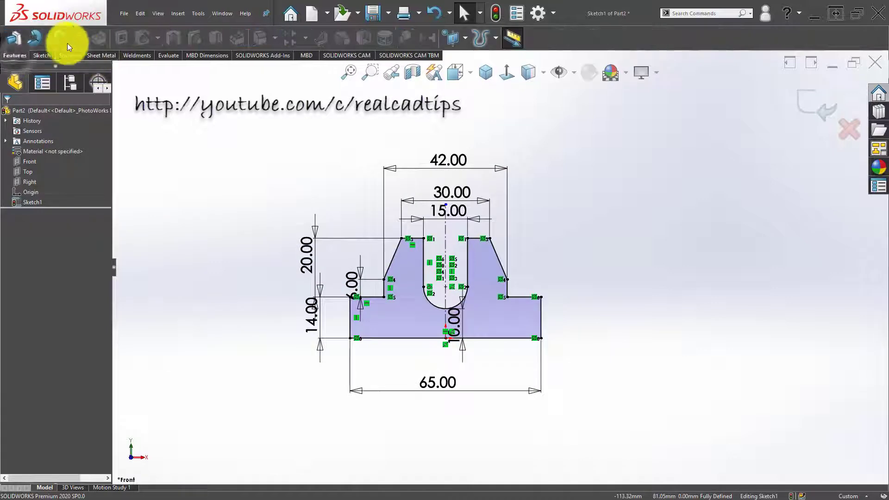
pyautogui.click(40, 36)
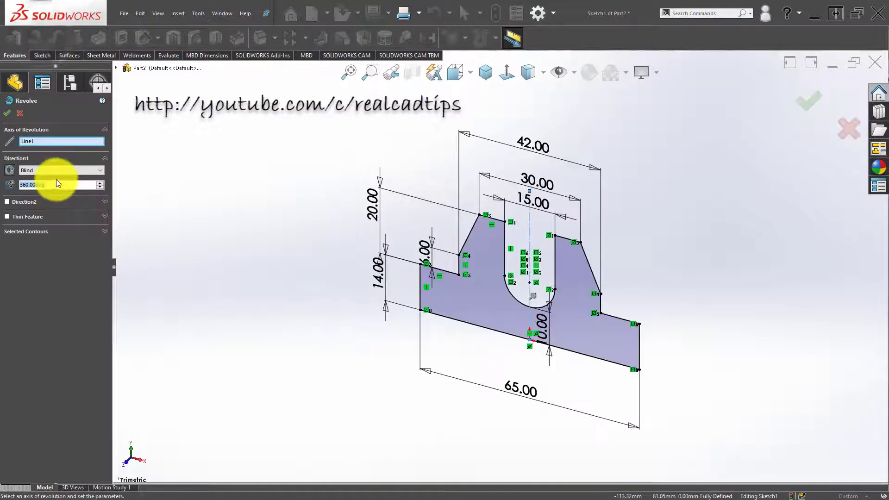
pyautogui.click(37, 232)
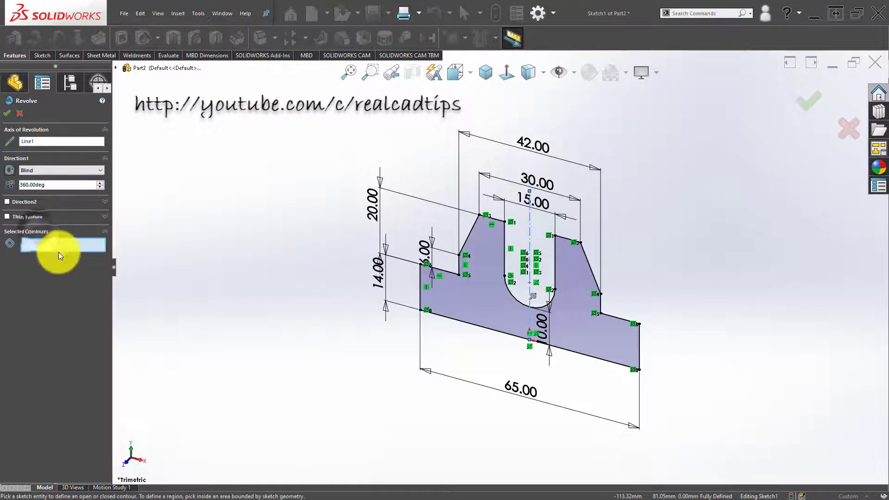
pyautogui.click(471, 296)
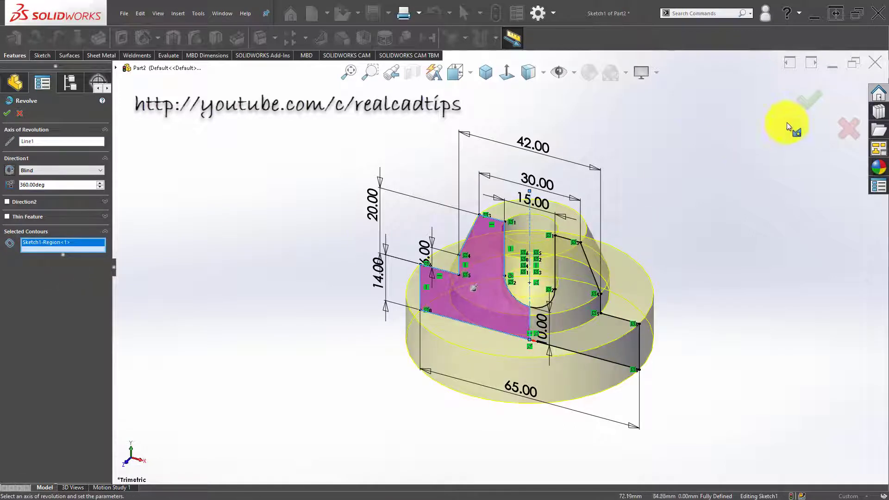
pyautogui.rightClick(709, 191)
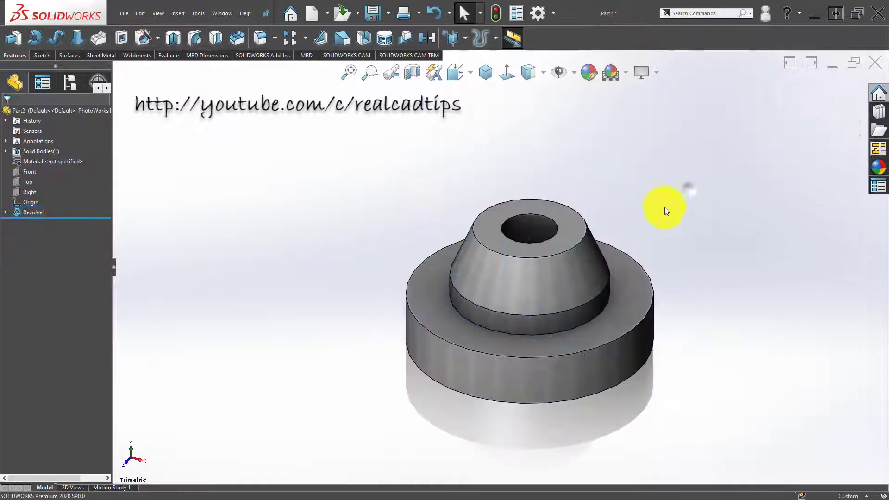
pyautogui.scroll(3, 551, 219)
pyautogui.click(567, 192)
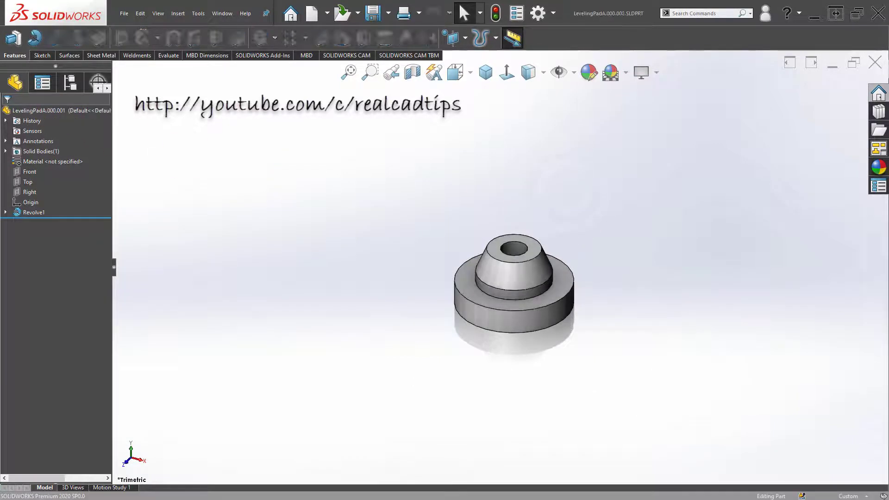
# Start a sketch on the Front plane of LevelingPadA.000.002 and draw a horizontal centerline from the origin
pyautogui.click(29, 162)
pyautogui.click(39, 148)
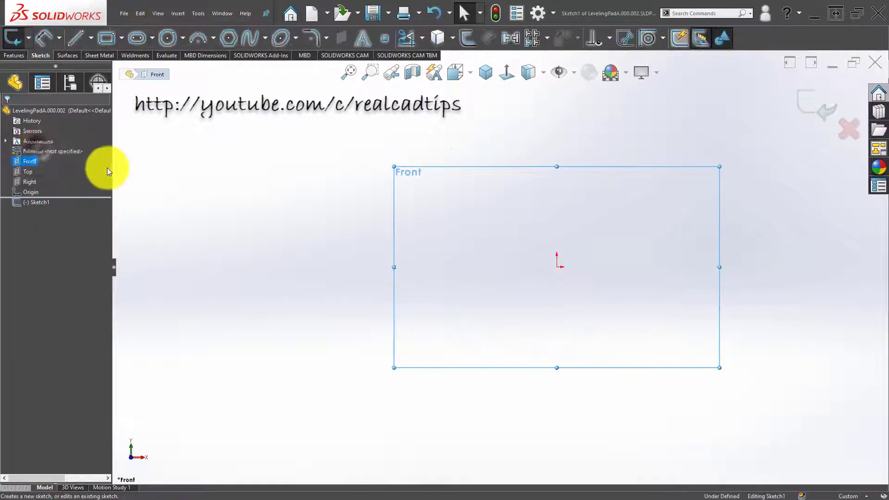
pyautogui.click(92, 39)
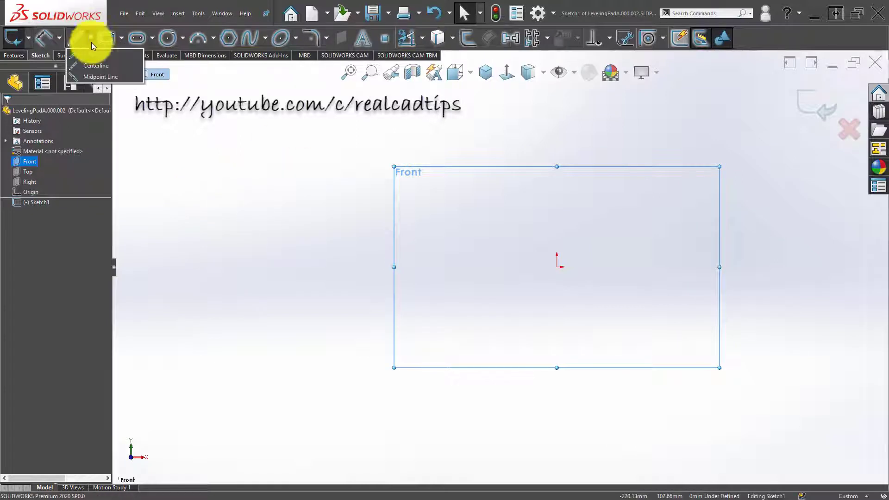
pyautogui.click(93, 63)
pyautogui.click(557, 268)
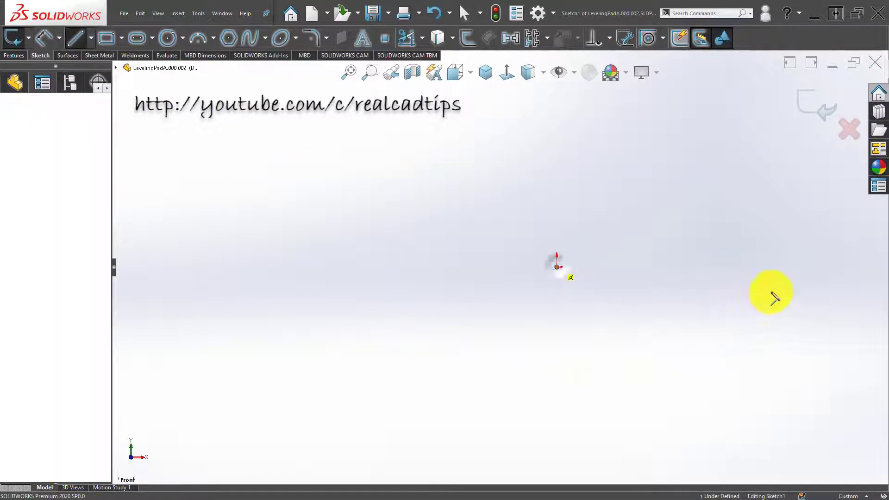
pyautogui.click(801, 267)
pyautogui.doubleClick(715, 326)
pyautogui.scroll(-4, 759, 260)
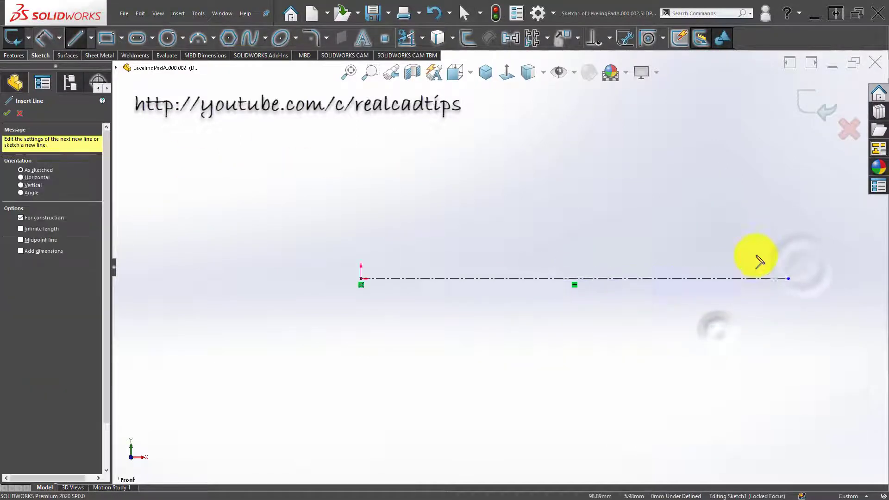
pyautogui.click(8, 113)
# Sketch connected lines from the origin: about 7 mm up, a short shoulder, a 2 mm deep groove, a 24 mm long shoulder and a small rise
pyautogui.click(74, 40)
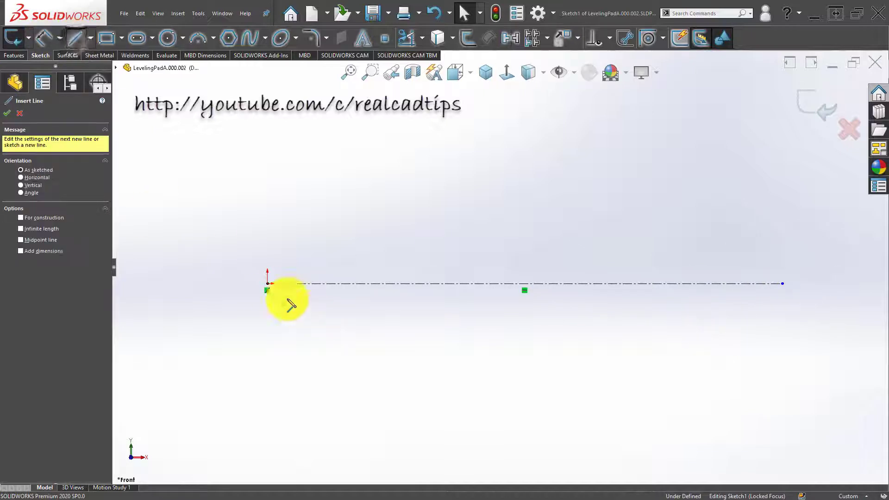
pyautogui.click(268, 284)
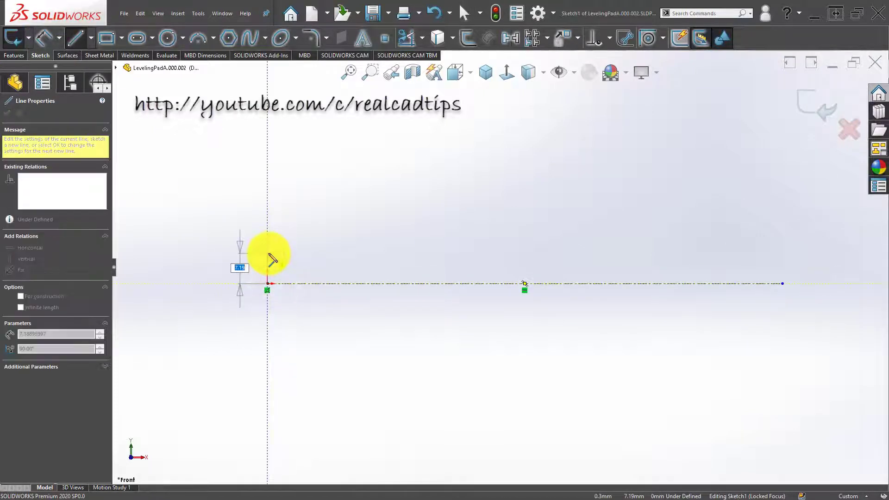
pyautogui.click(278, 253)
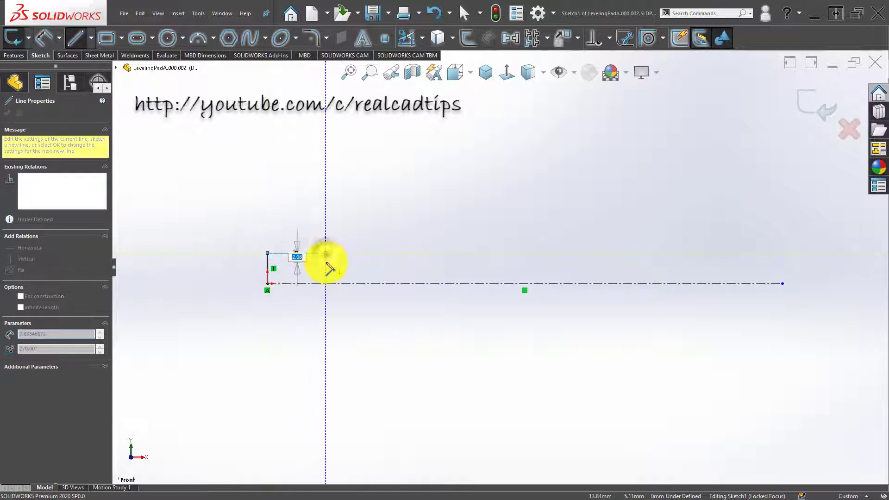
pyautogui.click(327, 262)
pyautogui.click(347, 262)
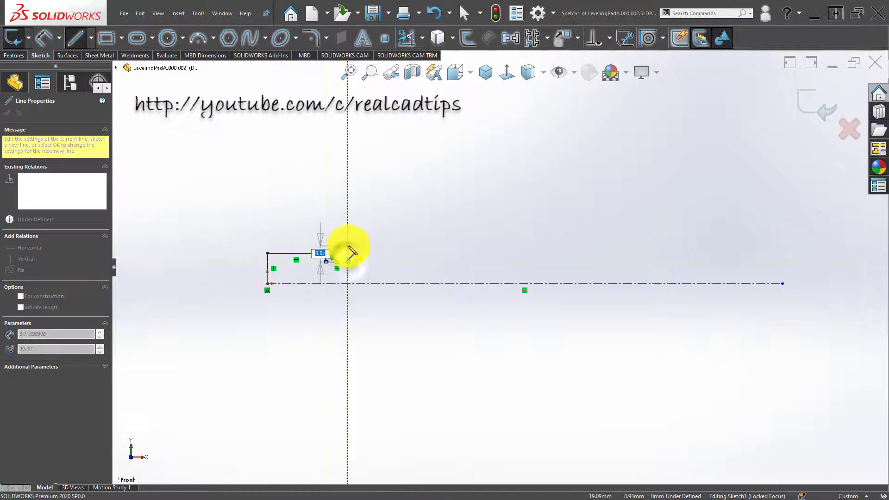
pyautogui.click(348, 246)
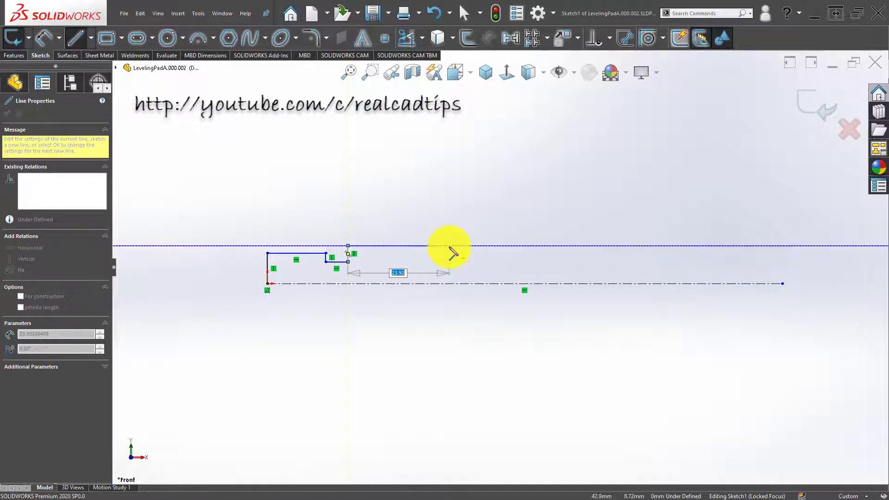
pyautogui.click(450, 246)
pyautogui.click(449, 232)
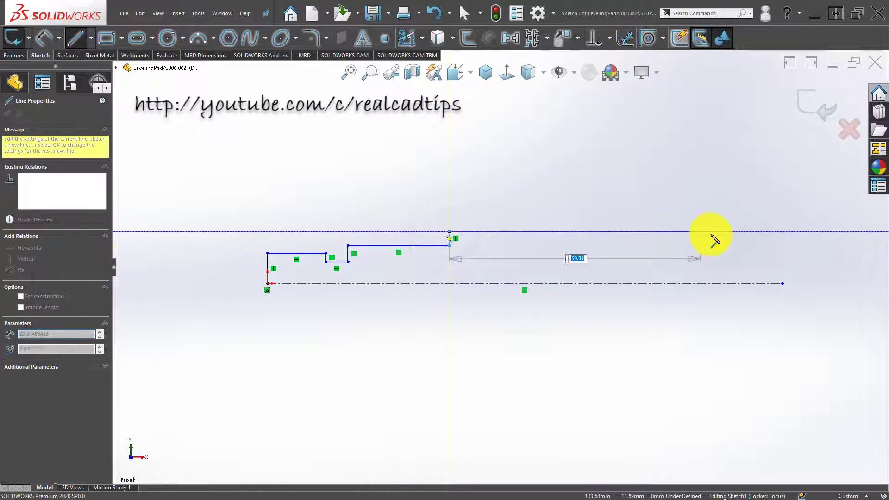
# Continue the outline with a long shoulder and a head about 7 mm higher and 19 mm long, closing it along the axis at the origin
pyautogui.click(725, 231)
pyautogui.click(725, 231)
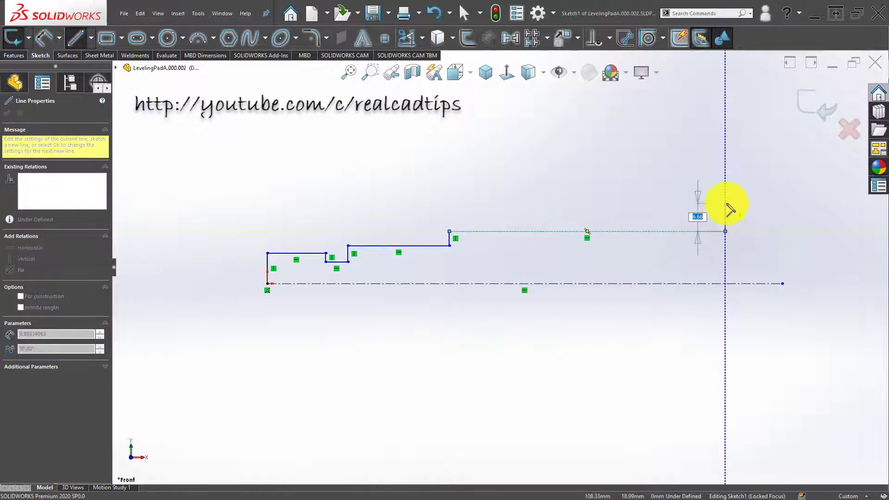
pyautogui.click(725, 203)
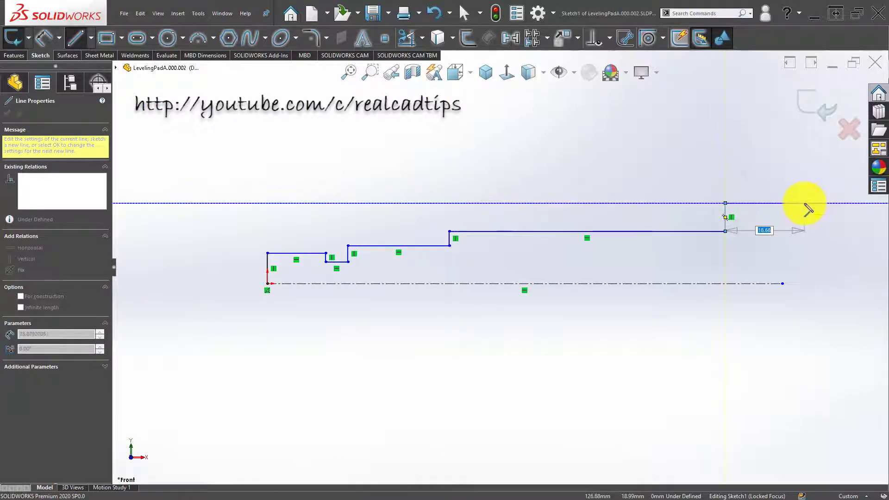
pyautogui.click(804, 203)
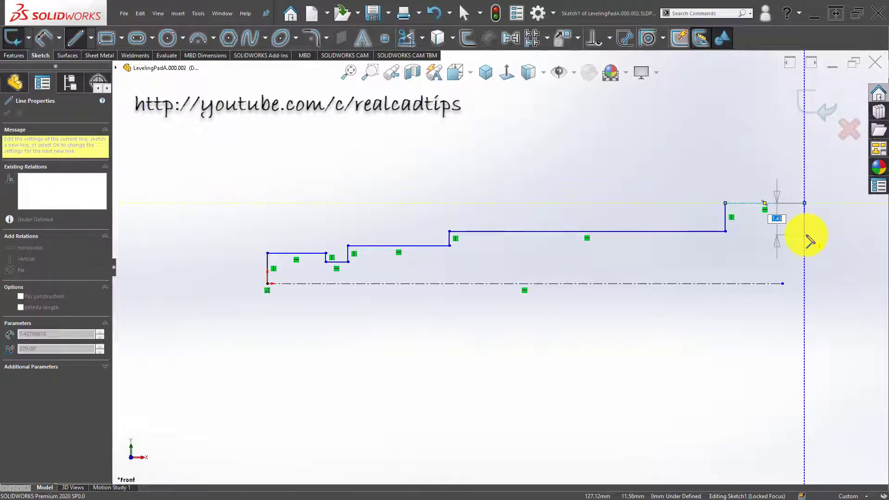
pyautogui.click(804, 284)
pyautogui.click(267, 284)
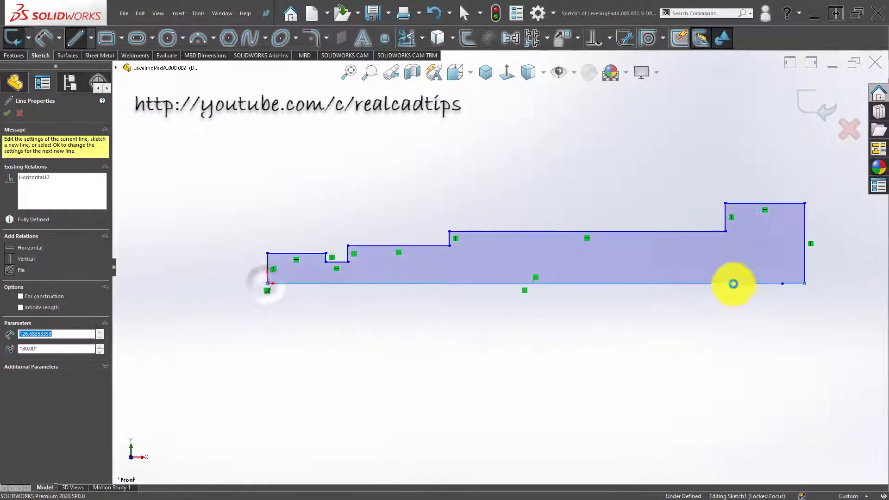
pyautogui.press('Escape')
# Move the centerline's free end to the opposite side of the origin and dimension the longest shoulder's diameter about it as 16 mm
pyautogui.moveTo(782, 283); pyautogui.dragTo(170, 303)
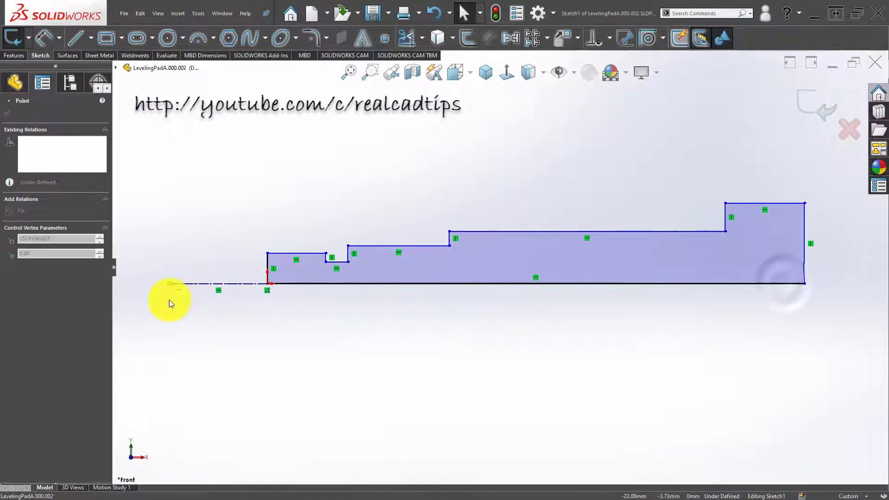
pyautogui.moveTo(340, 369); pyautogui.dragTo(351, 331, button='right')
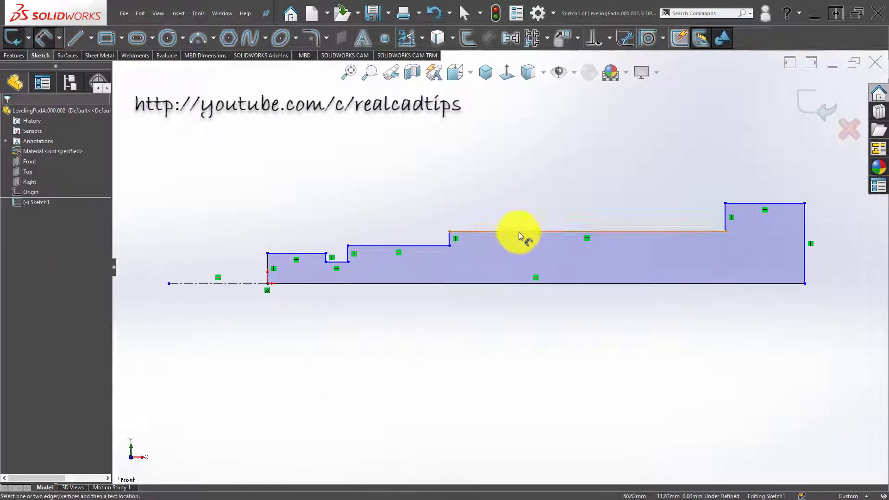
pyautogui.click(520, 231)
pyautogui.click(206, 284)
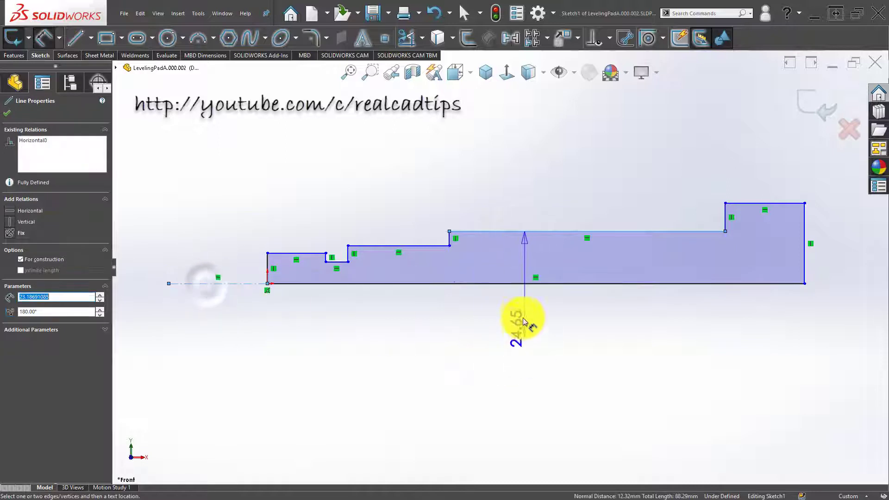
pyautogui.click(520, 306)
pyautogui.write('16')
pyautogui.press('Return')
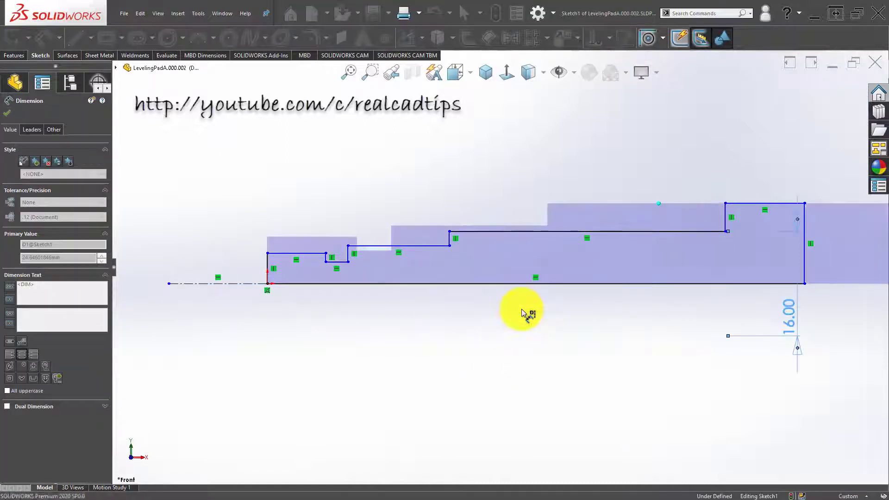
pyautogui.press('Escape')
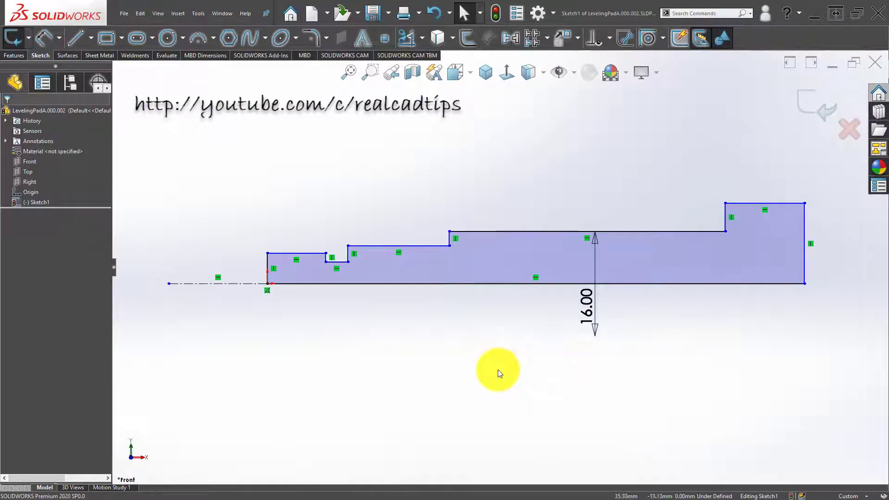
# Dimension the length of the shoulder between the groove and the longest shoulder as 16 mm
pyautogui.moveTo(457, 399); pyautogui.dragTo(461, 296, button='right')
pyautogui.scroll(-2, 425, 243)
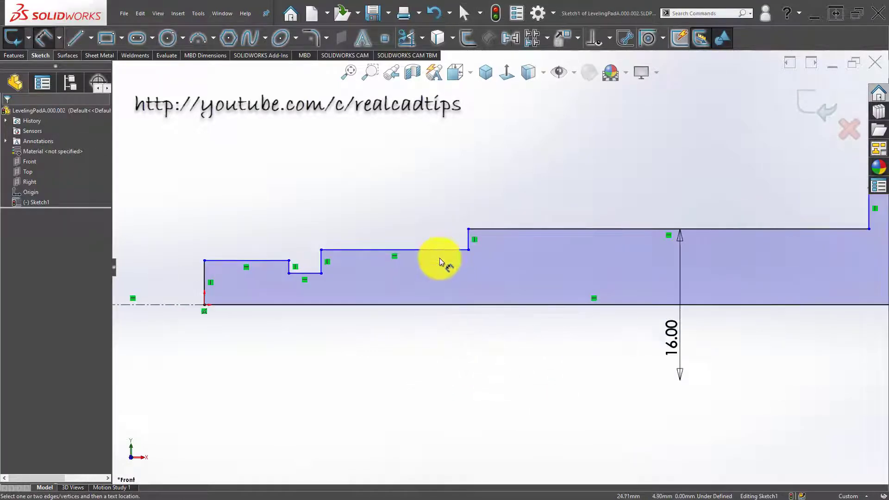
pyautogui.scroll(3, 453, 256)
pyautogui.scroll(-4, 511, 243)
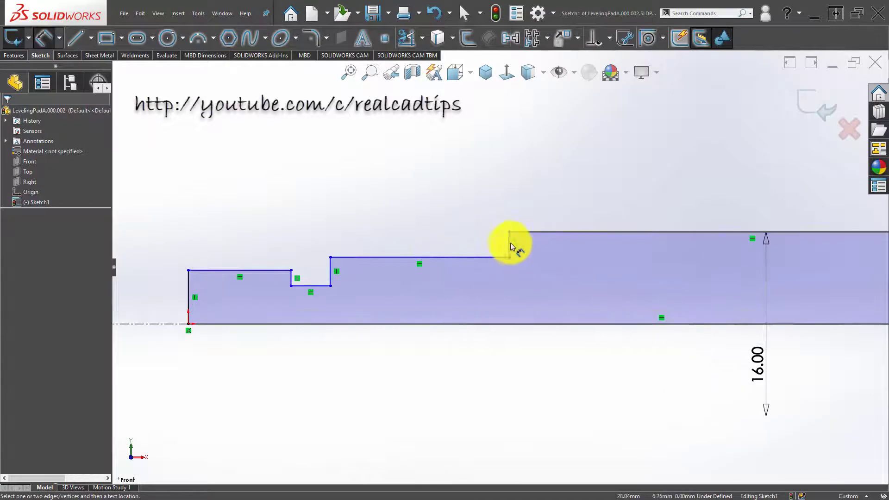
pyautogui.click(330, 265)
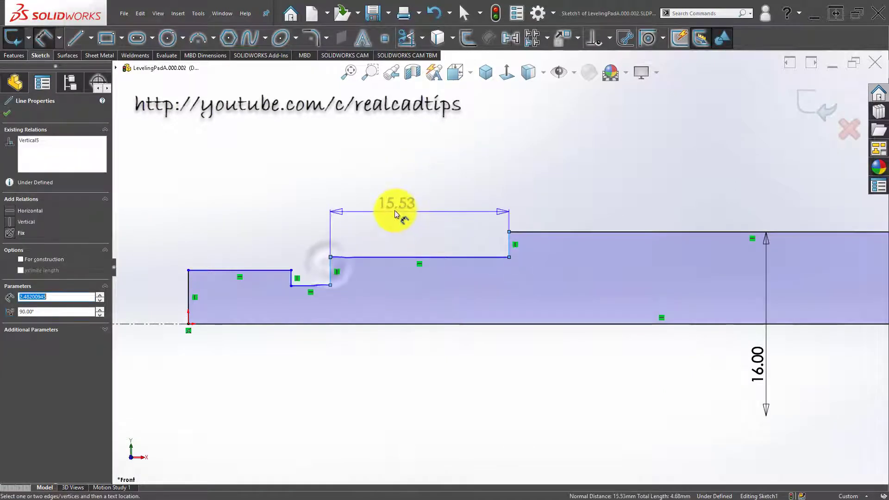
pyautogui.click(393, 212)
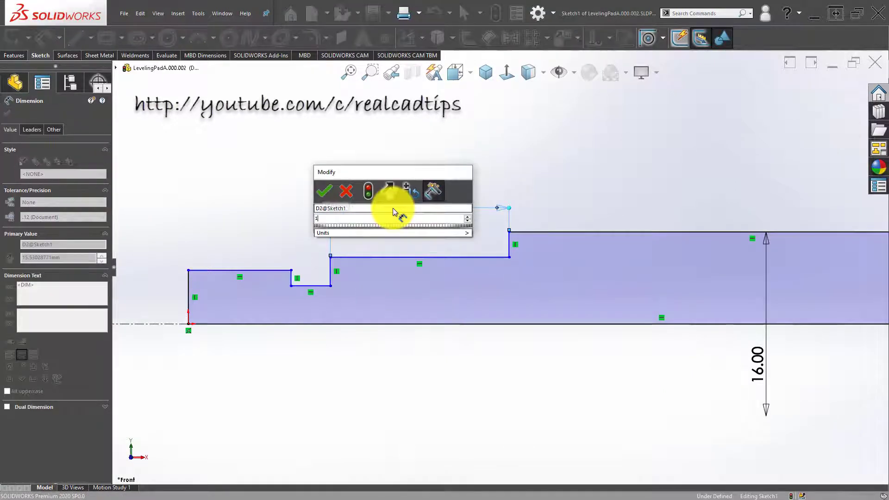
pyautogui.press('Return')
pyautogui.click(298, 359)
# Dimension the groove's width between its two vertical walls as 3 mm
pyautogui.scroll(-2, 264, 270)
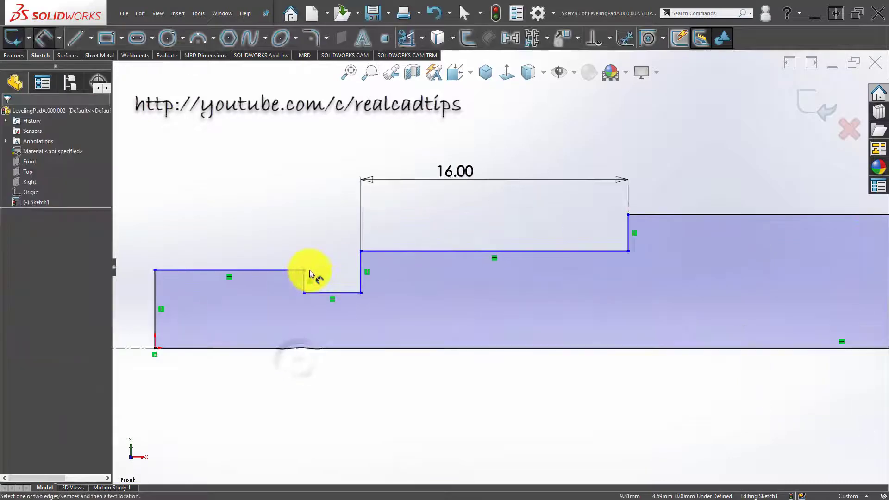
pyautogui.scroll(2, 338, 281)
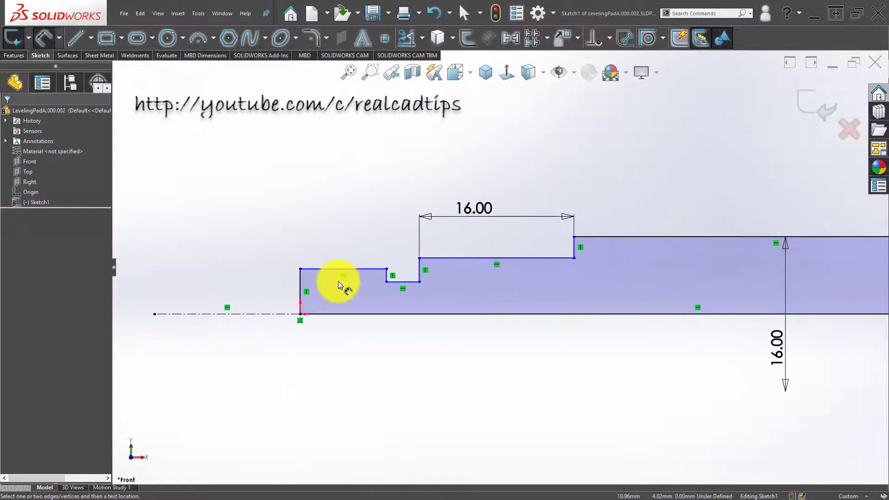
pyautogui.click(419, 269)
pyautogui.click(387, 275)
pyautogui.click(388, 352)
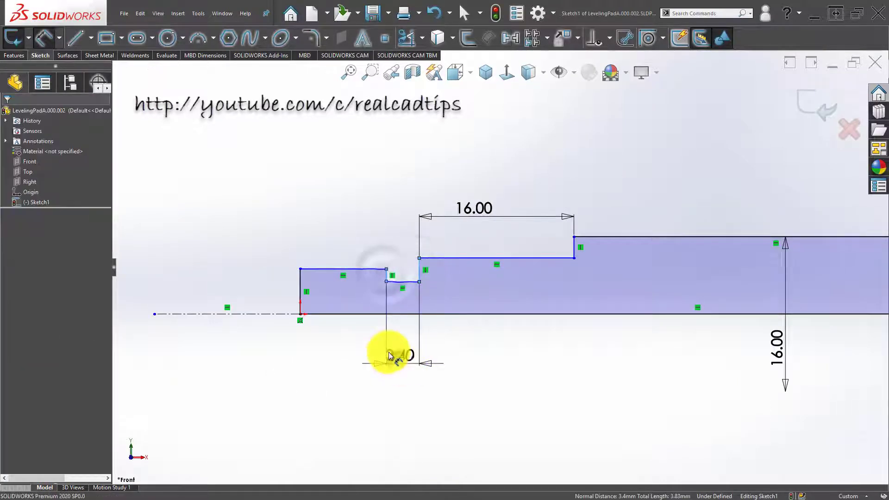
pyautogui.write('3.00mm')
pyautogui.press('Return')
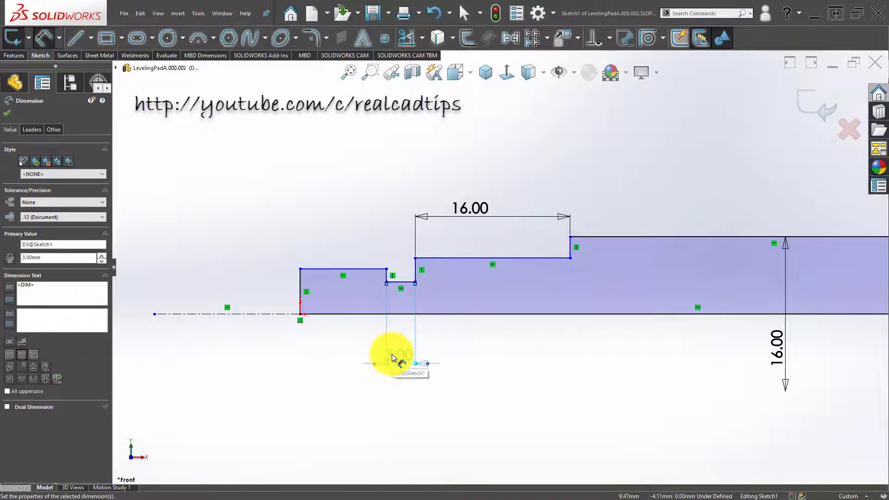
pyautogui.press('Escape')
# Change the groove's width dimension to 4 mm
pyautogui.doubleClick(397, 355)
pyautogui.write('4')
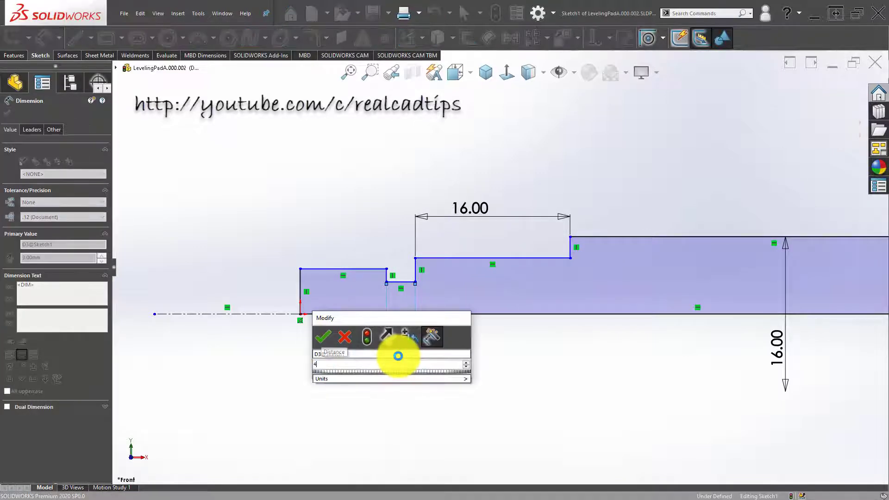
pyautogui.press('Return')
pyautogui.press('Escape')
# Dimension the diameter of the short end shoulder at the origin about the centerline as 14 mm
pyautogui.scroll(-2, 334, 278)
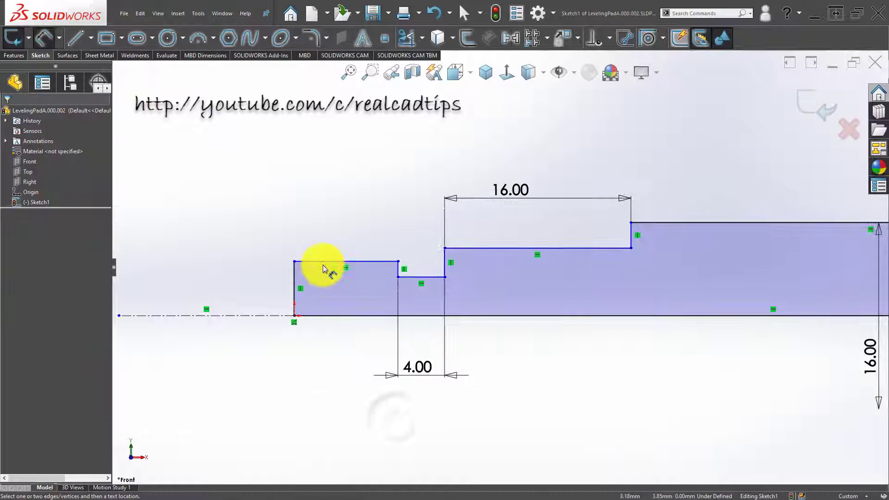
pyautogui.click(265, 314)
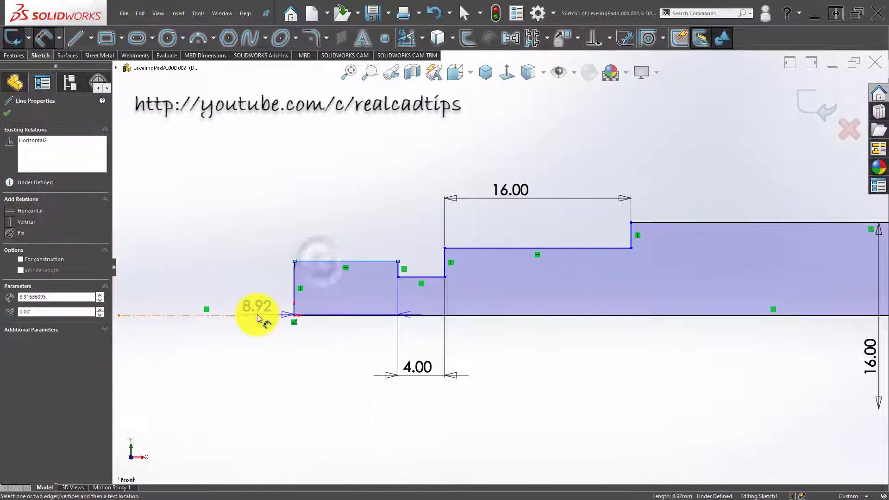
pyautogui.click(249, 340)
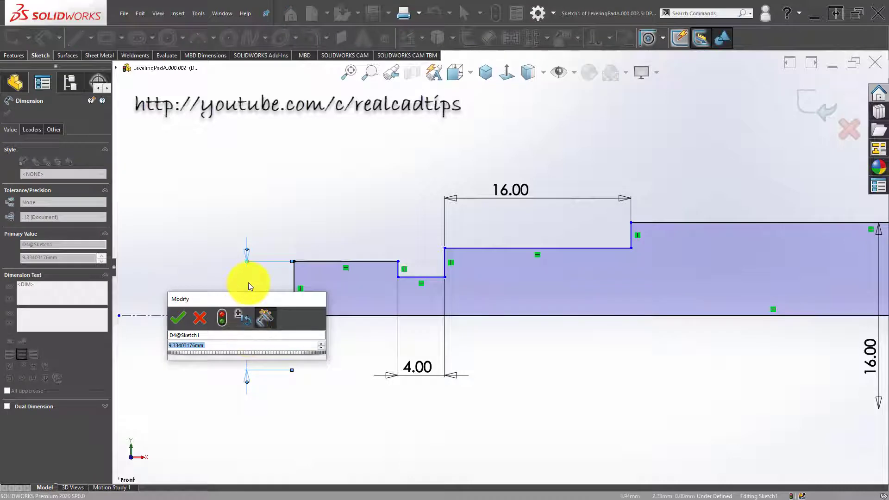
pyautogui.moveTo(246, 299); pyautogui.dragTo(249, 151)
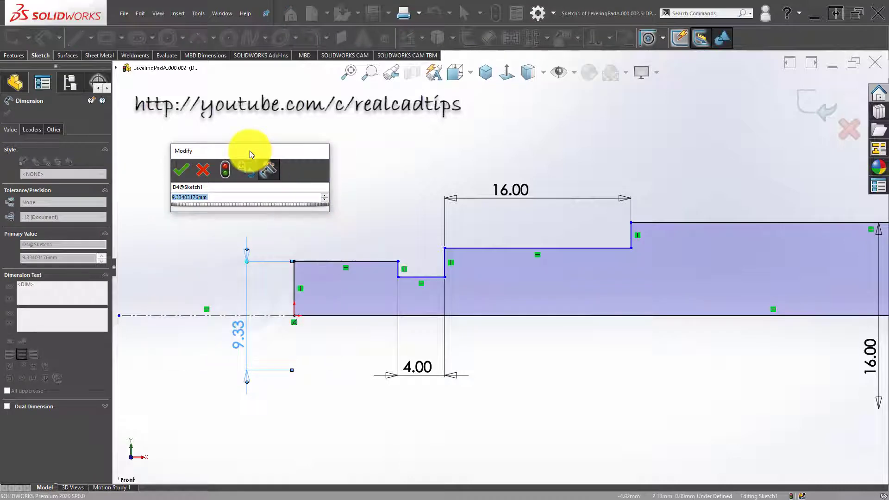
pyautogui.write('14')
pyautogui.press('Return')
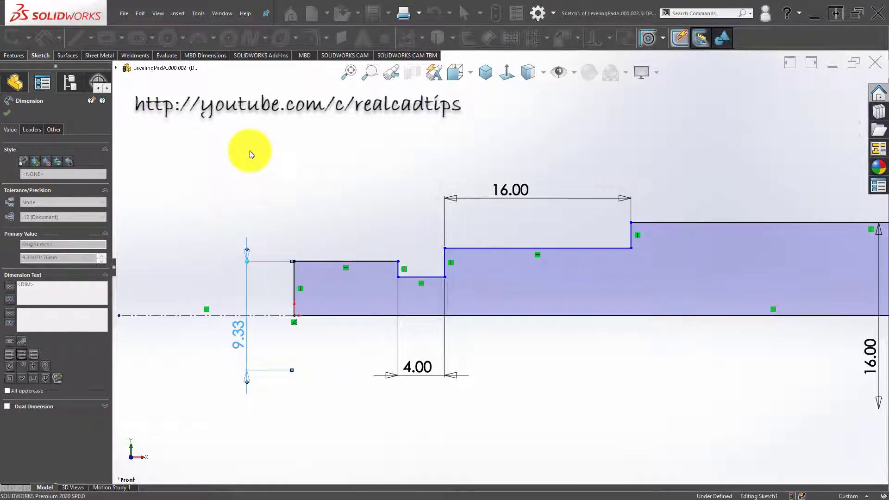
pyautogui.click(343, 184)
# Dimension the diameter of the 16 mm long shoulder beside the groove about the centerline as 15 mm
pyautogui.press('z')
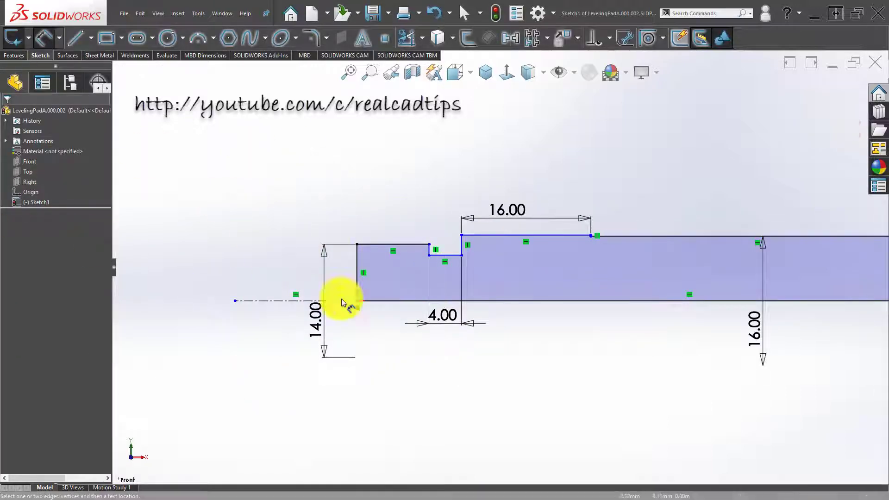
pyautogui.click(513, 235)
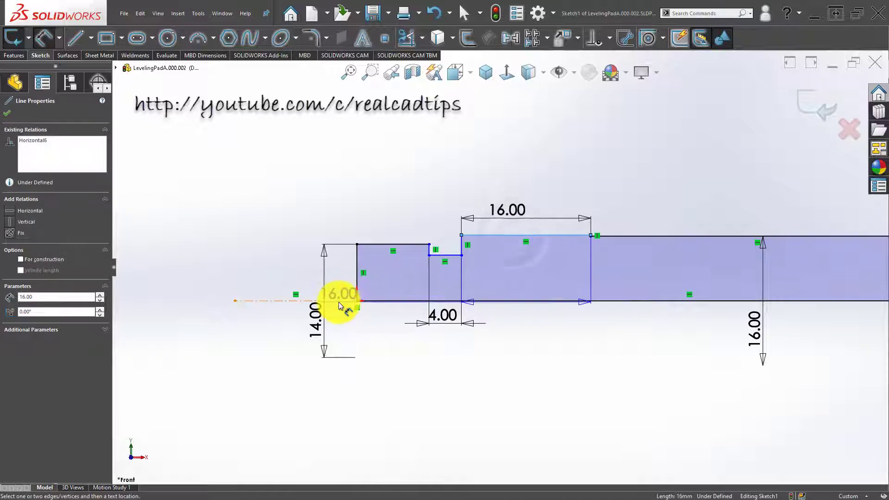
pyautogui.click(339, 301)
pyautogui.click(526, 329)
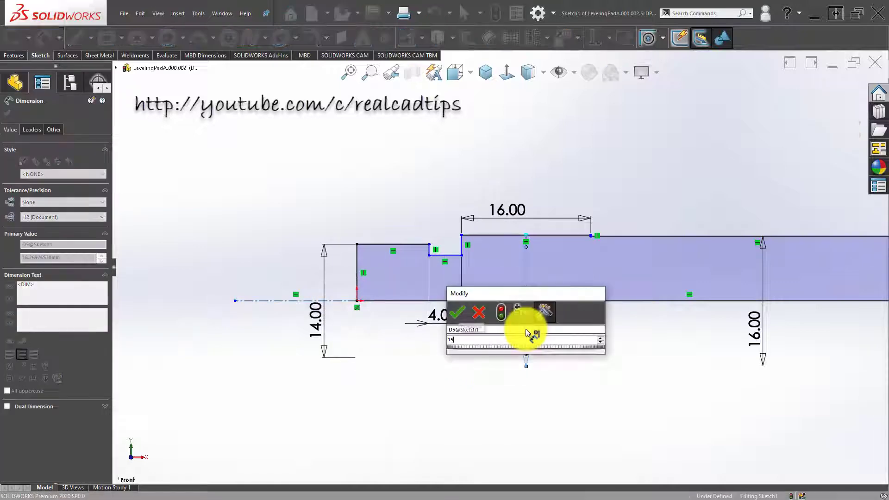
pyautogui.write('15')
pyautogui.press('Return')
# Dimension the diameter of the groove's floor about the centerline as 12 mm
pyautogui.scroll(-3, 441, 260)
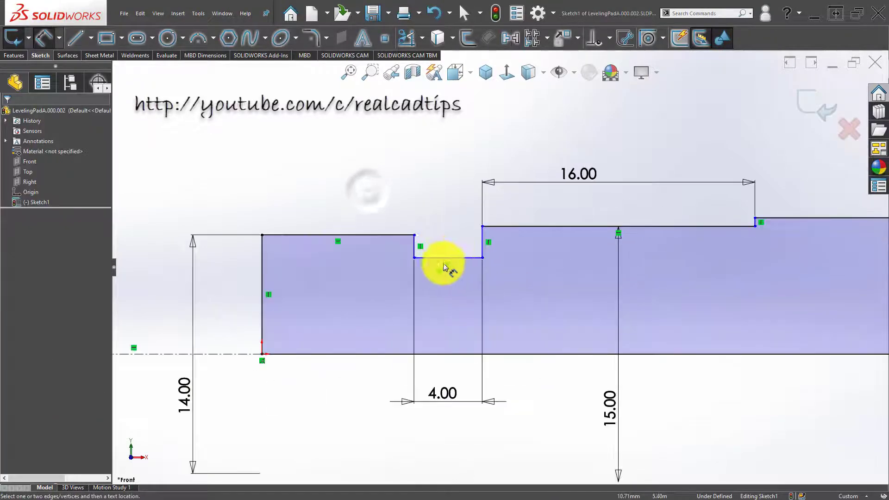
pyautogui.click(441, 254)
pyautogui.scroll(2, 342, 323)
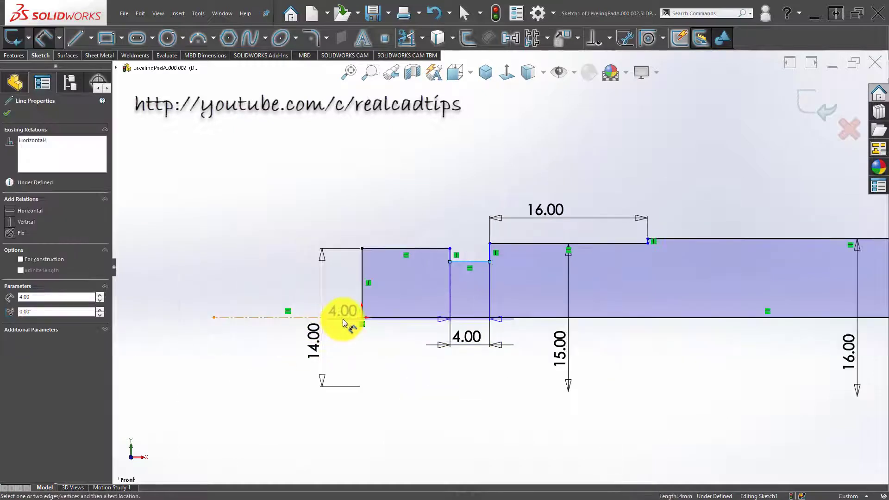
pyautogui.click(343, 318)
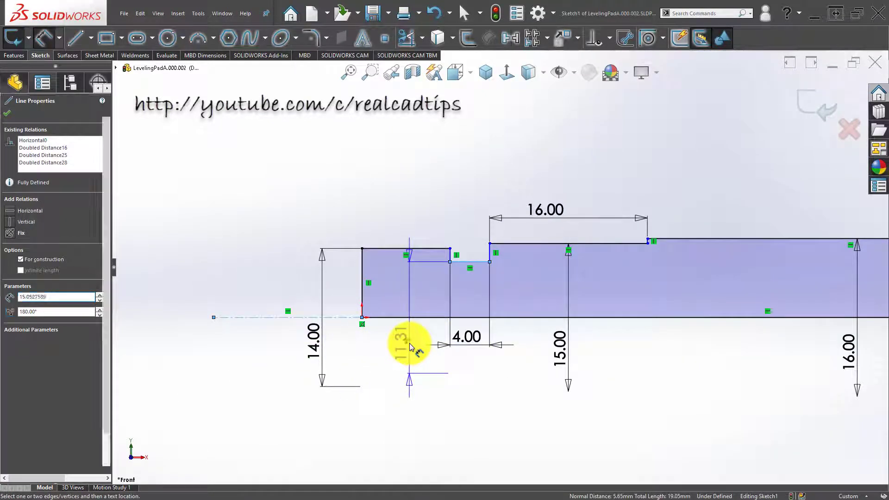
pyautogui.click(410, 347)
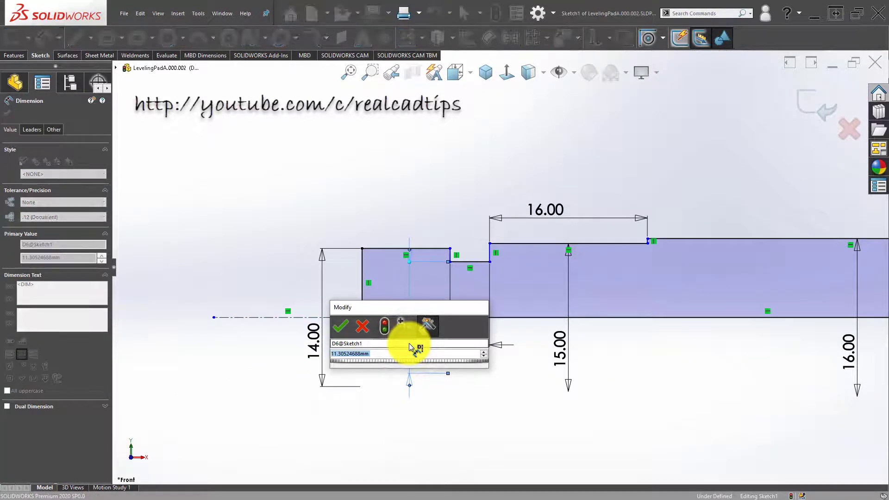
pyautogui.write('12')
pyautogui.press('Return')
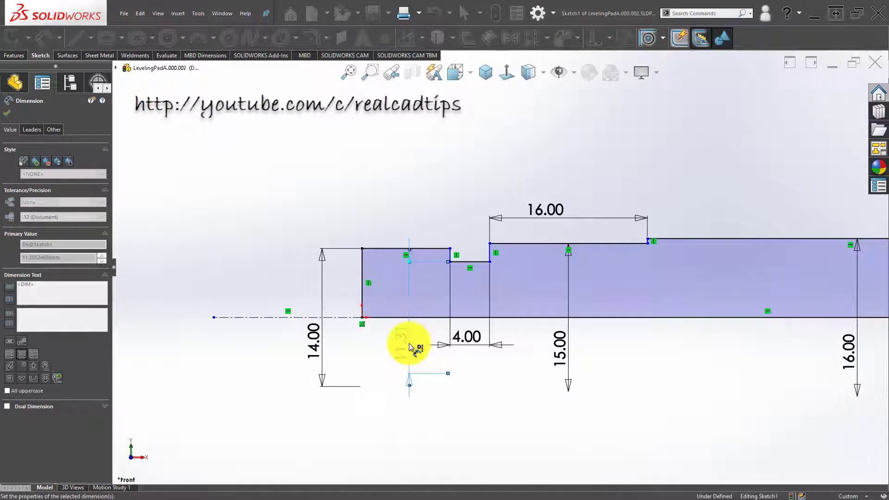
pyautogui.click(538, 398)
# Dimension the length of the end shoulder from the origin face to the groove as 7 mm
pyautogui.scroll(2, 385, 211)
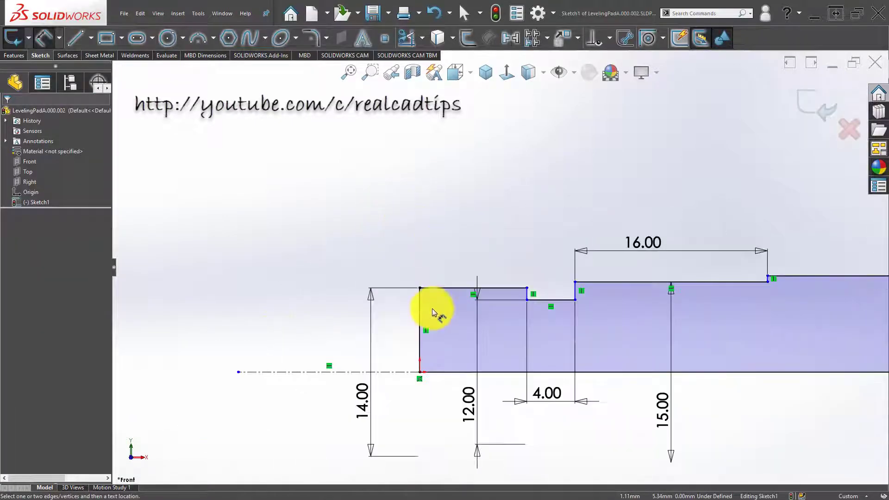
pyautogui.click(421, 310)
pyautogui.scroll(2, 497, 304)
pyautogui.click(541, 286)
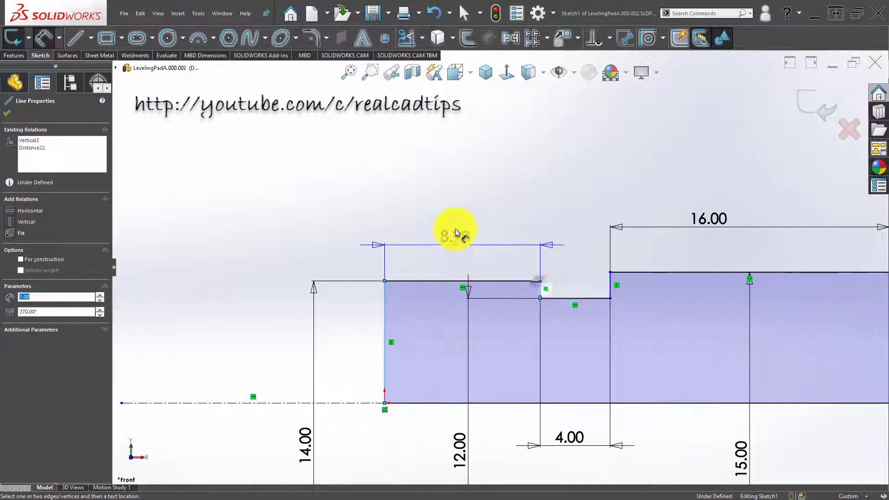
pyautogui.click(456, 231)
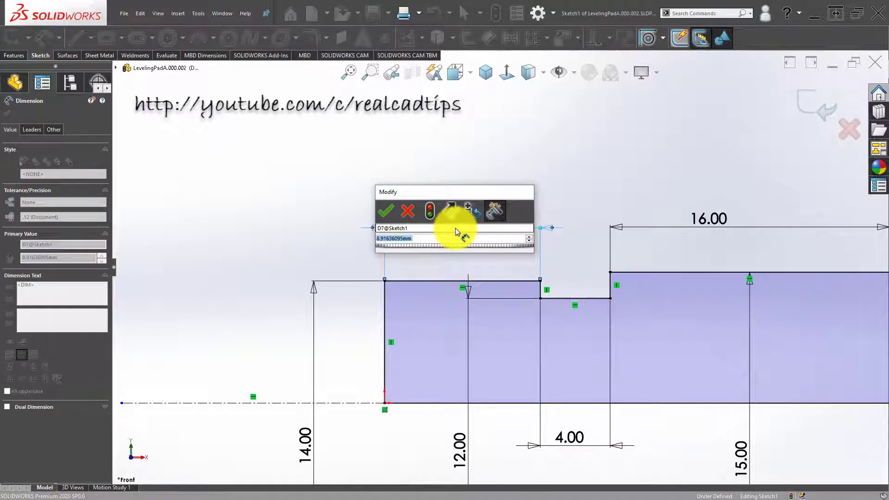
pyautogui.write('7')
pyautogui.press('Return')
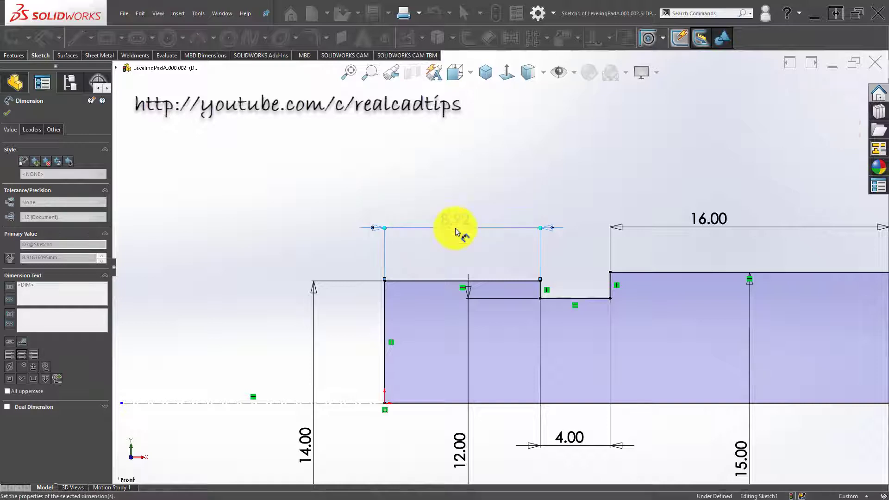
# Dimension the length of the head at the far end of the shaft profile as 25 mm
pyautogui.scroll(-3, 508, 184)
pyautogui.scroll(-3, 519, 259)
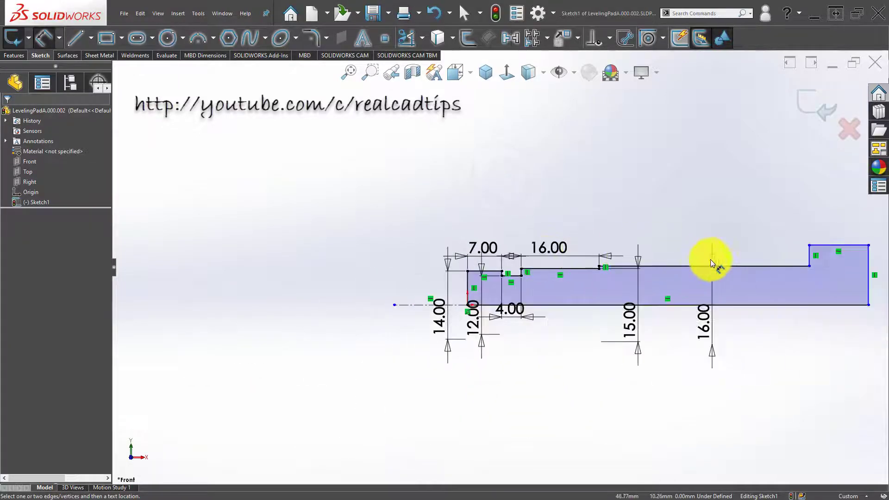
pyautogui.scroll(3, 765, 260)
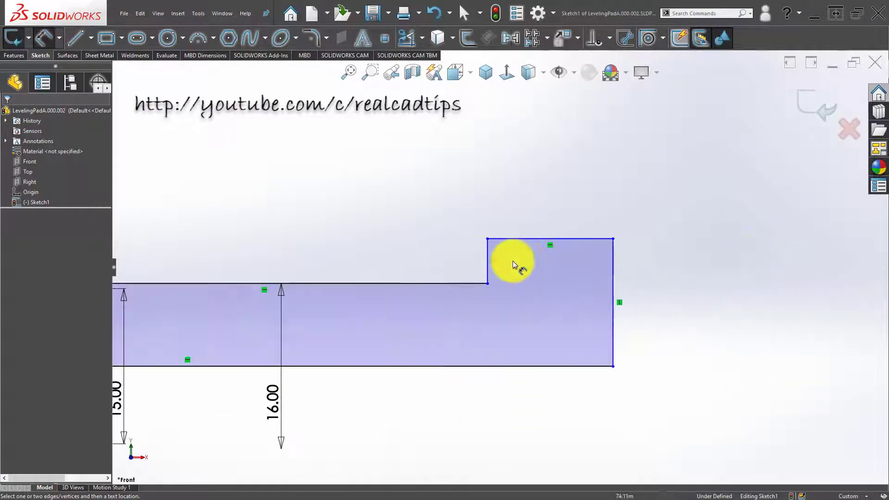
pyautogui.click(488, 254)
pyautogui.click(613, 259)
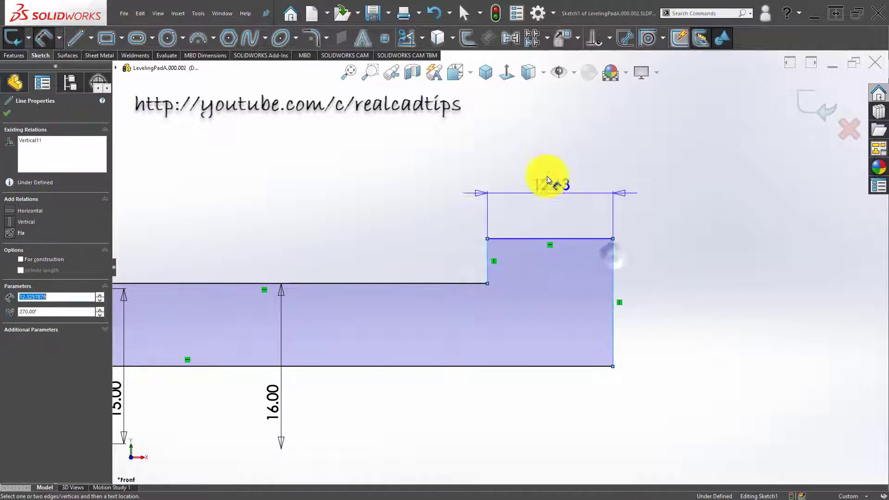
pyautogui.click(547, 178)
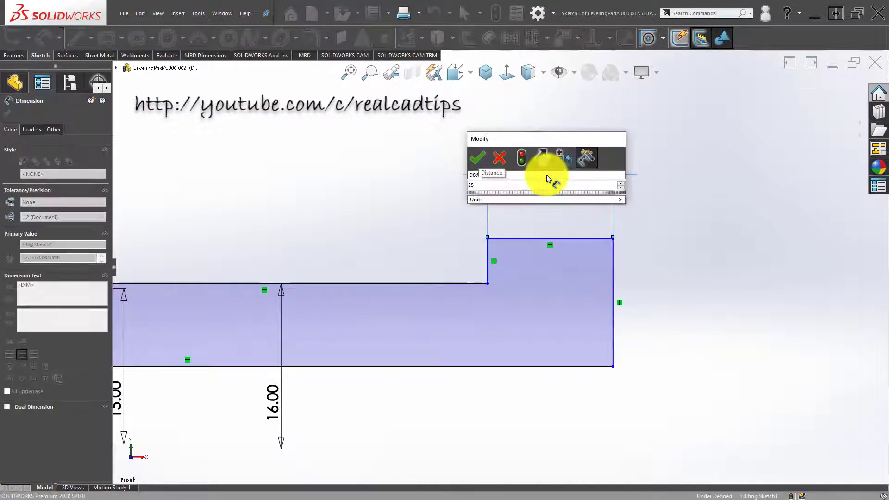
pyautogui.write('25')
pyautogui.press('Return')
pyautogui.press('Escape')
# Dimension the head's diameter about the centerline as 20 mm
pyautogui.scroll(-3, 517, 277)
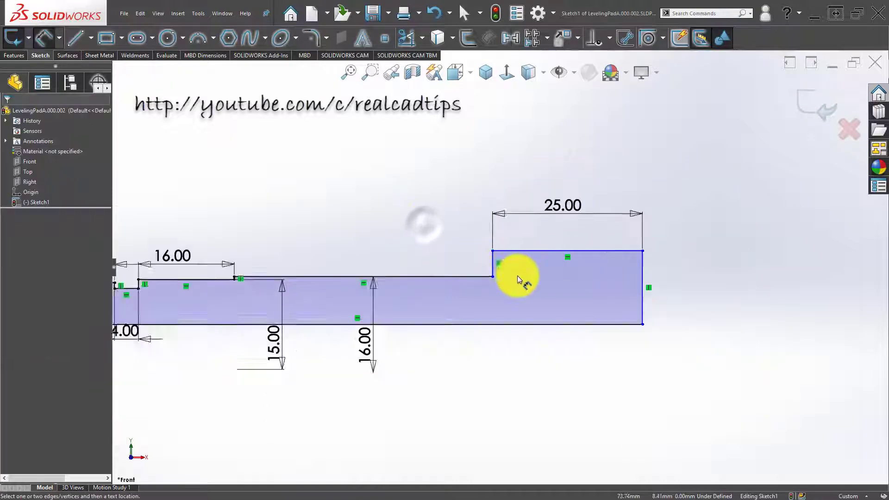
pyautogui.click(526, 257)
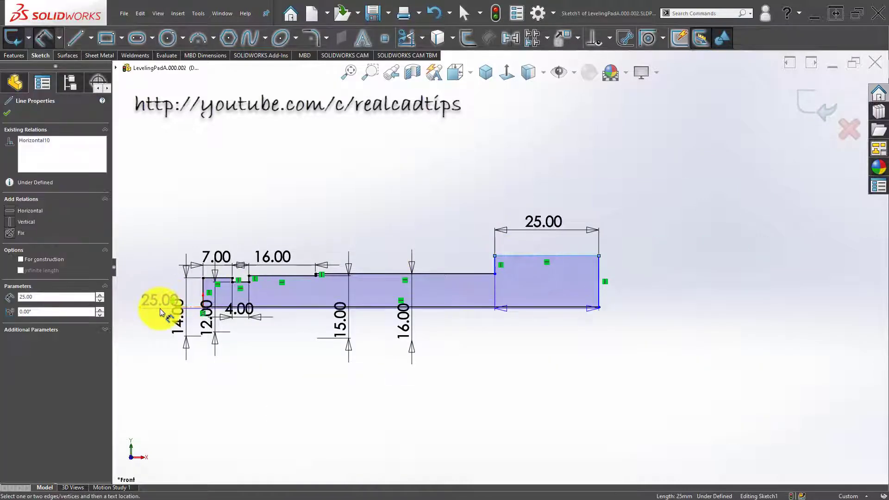
pyautogui.click(162, 307)
pyautogui.click(630, 319)
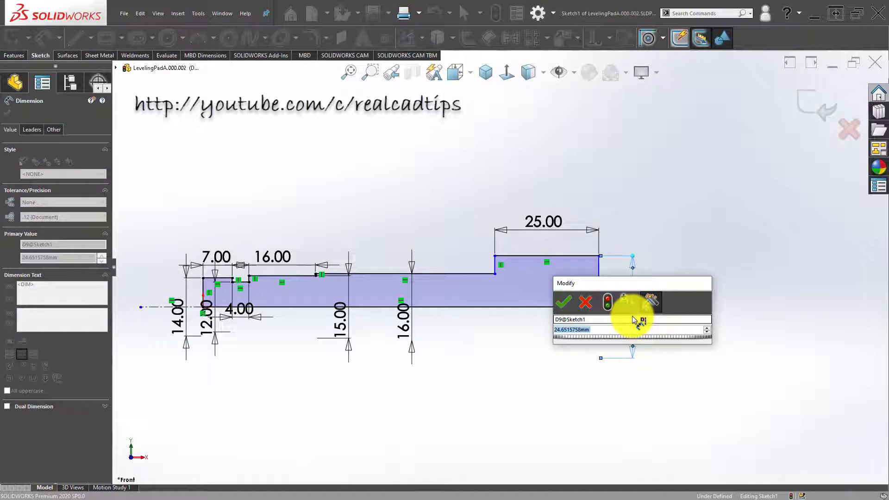
pyautogui.write('20')
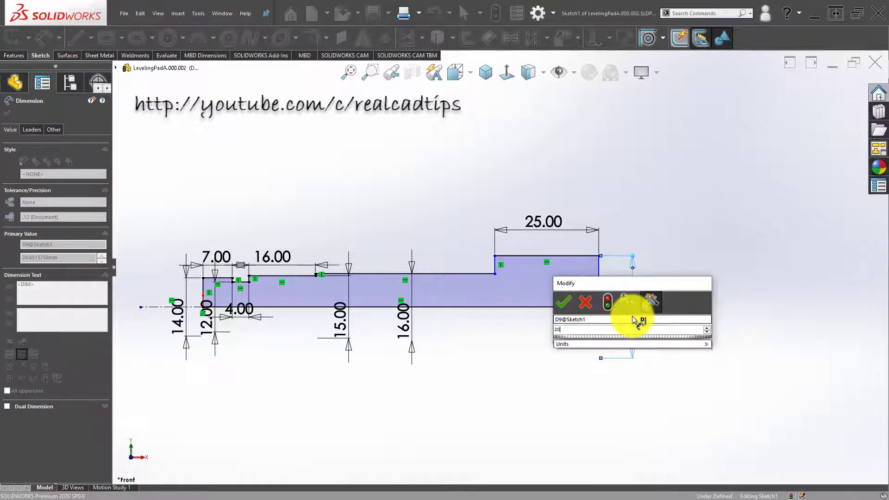
pyautogui.press('Return')
pyautogui.press('Escape')
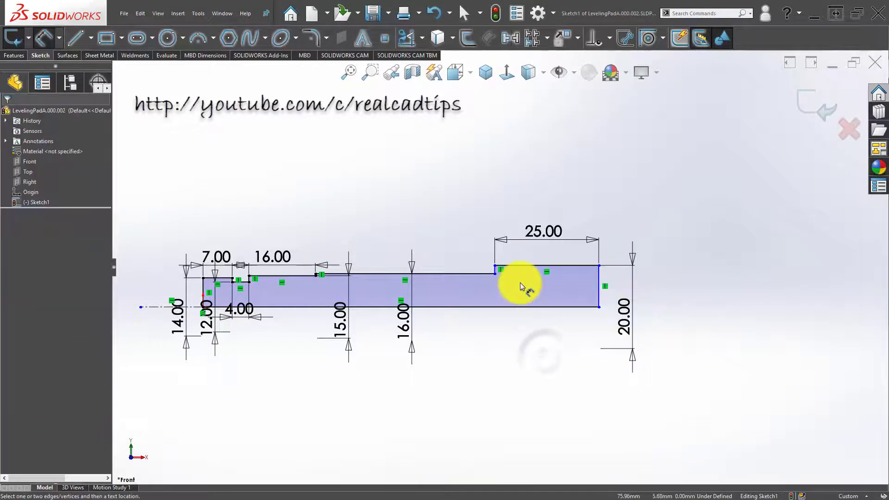
# Dimension the length of the shaft's long middle section as 130 mm and move the head's diameter dimension beyond its end face
pyautogui.scroll(-2, 522, 285)
pyautogui.click(306, 269)
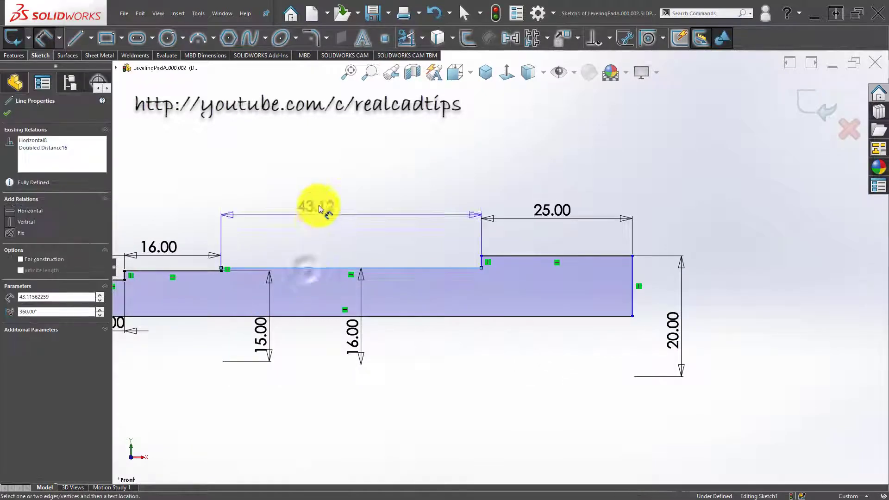
pyautogui.click(334, 176)
pyautogui.write('130')
pyautogui.press('Return')
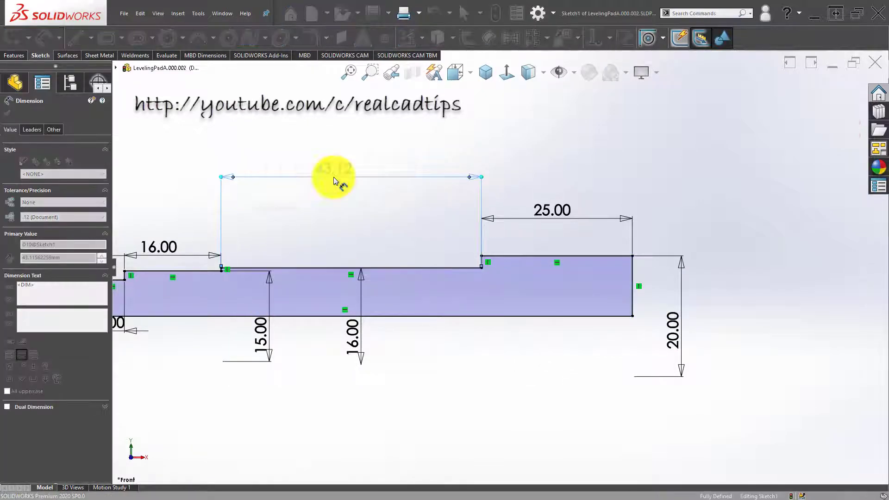
pyautogui.scroll(2, 522, 273)
pyautogui.scroll(3, 521, 270)
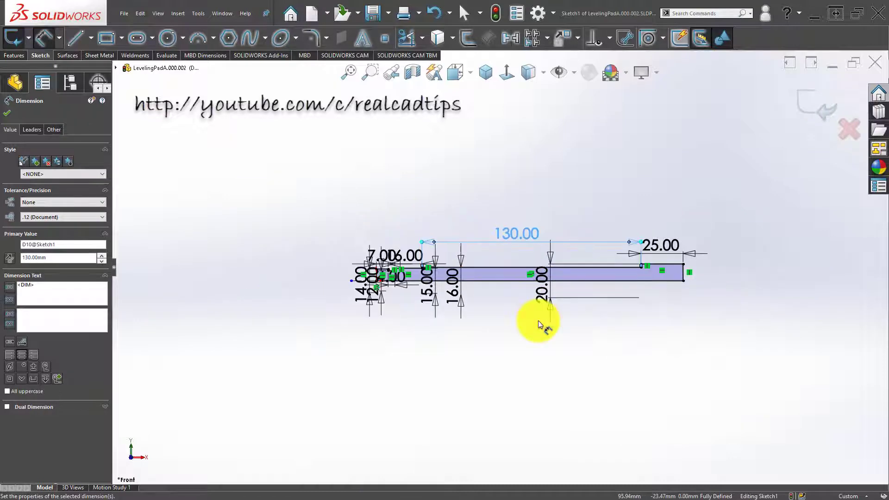
pyautogui.press('Escape')
pyautogui.moveTo(546, 289); pyautogui.dragTo(725, 283)
pyautogui.click(481, 309)
# Draw a 14 mm diameter circle centered on the origin and passing through the end shoulder's outer corner
pyautogui.scroll(-8, 417, 277)
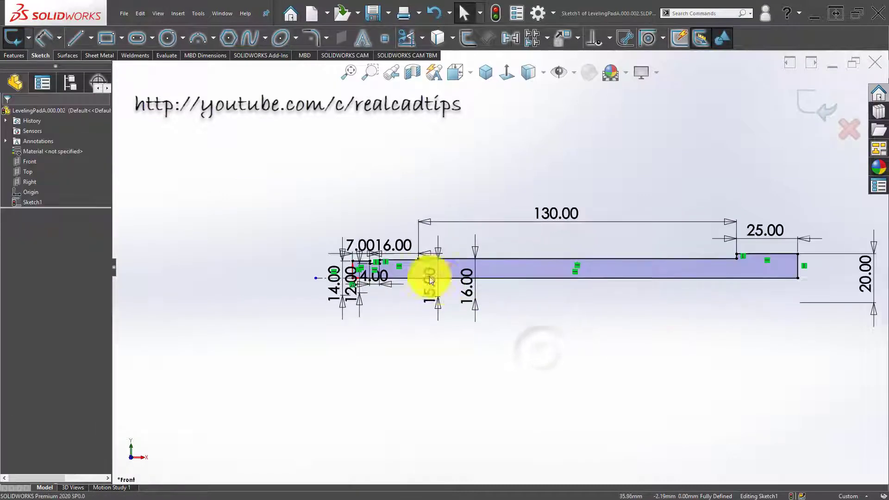
pyautogui.scroll(2, 406, 279)
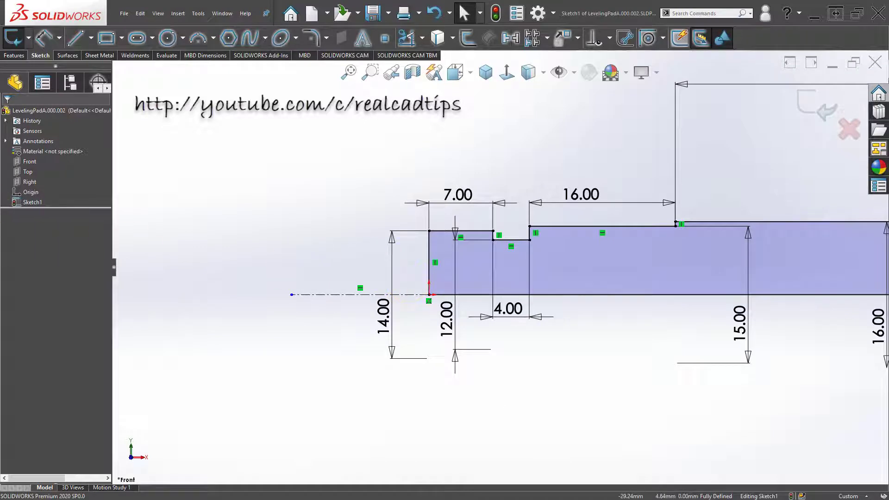
pyautogui.click(167, 38)
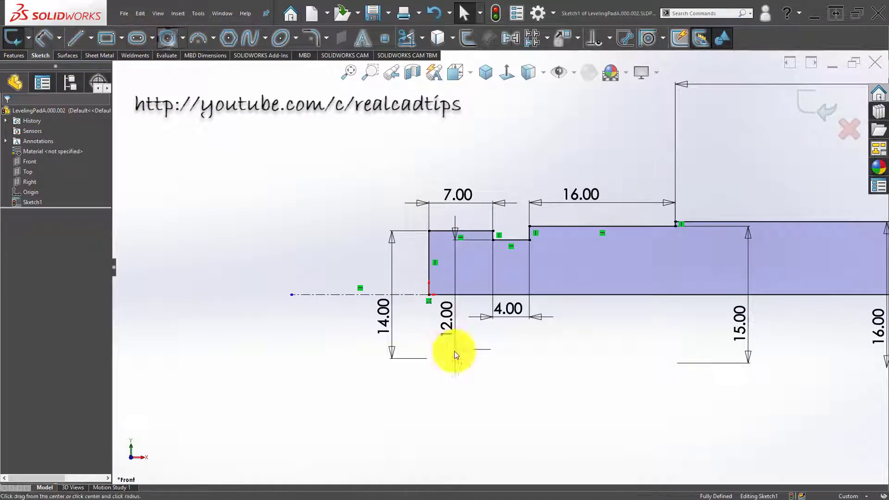
pyautogui.click(429, 294)
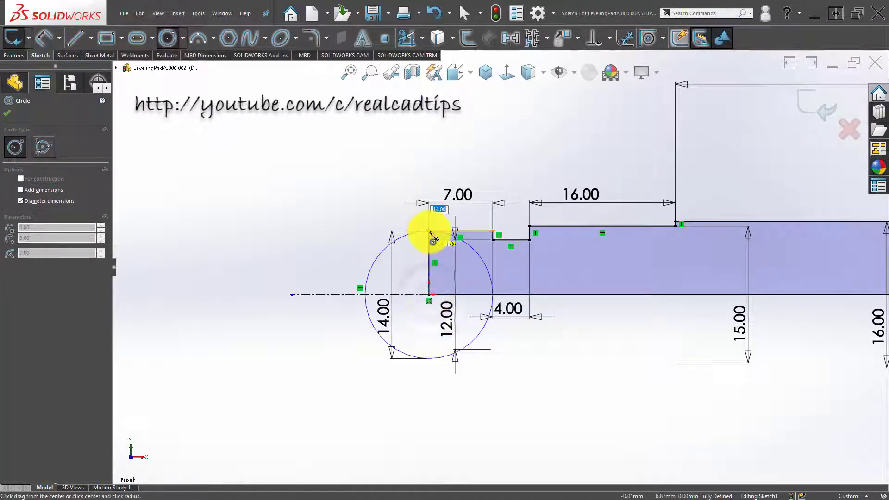
pyautogui.click(429, 231)
pyautogui.press('Escape')
# Convert the vertical end face line above the origin to construction geometry
pyautogui.click(428, 260)
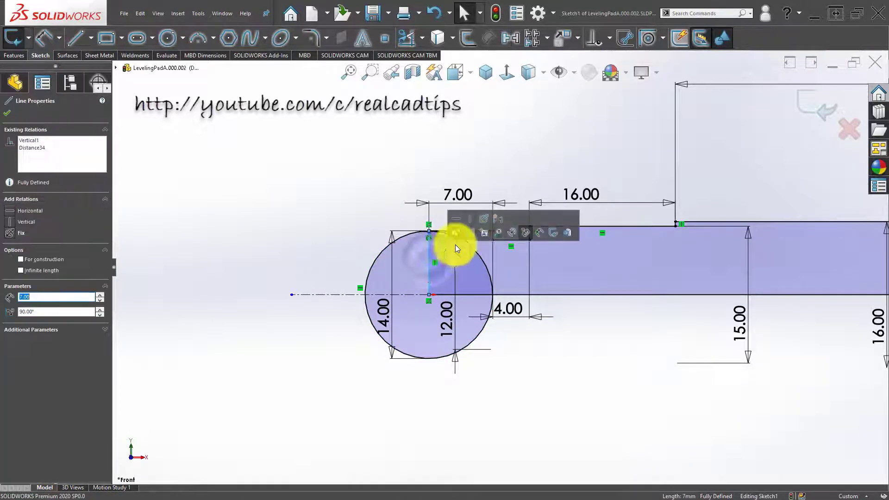
pyautogui.click(468, 235)
pyautogui.click(233, 212)
# Shorten the horizontal centerline by moving its free endpoint onto the circle's quadrant opposite the shaft
pyautogui.scroll(-3, 438, 283)
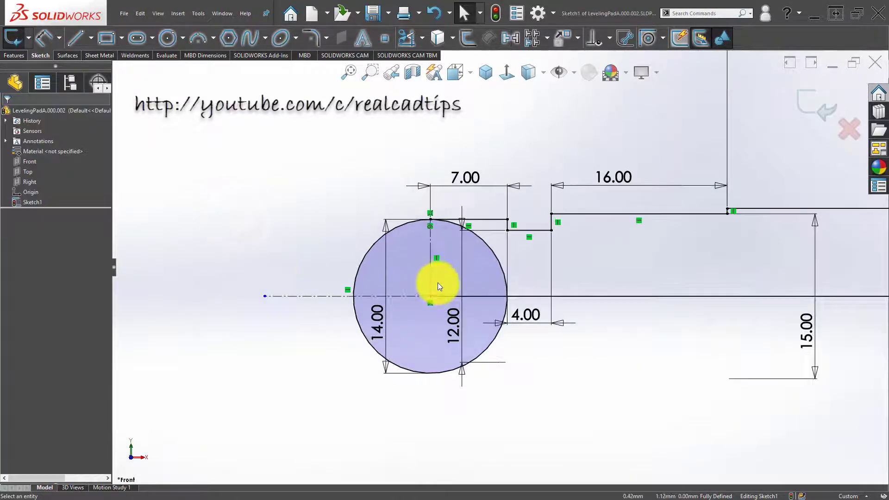
pyautogui.scroll(2, 366, 255)
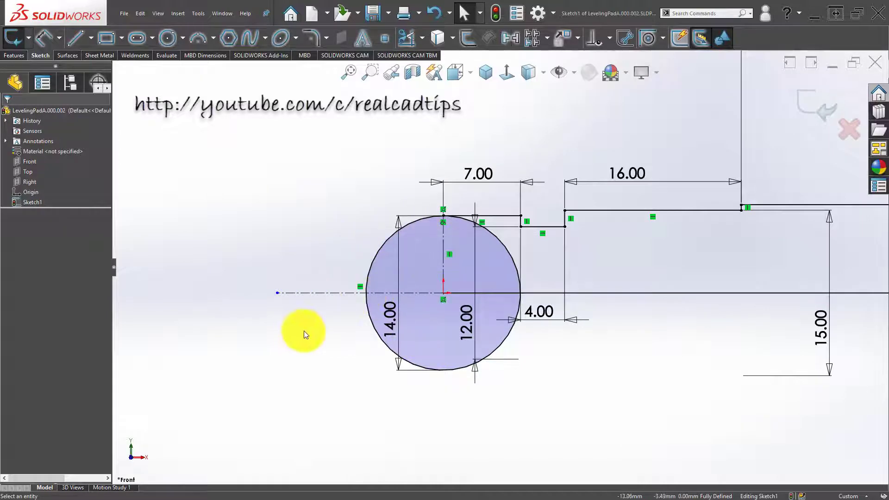
pyautogui.moveTo(277, 294); pyautogui.dragTo(366, 293)
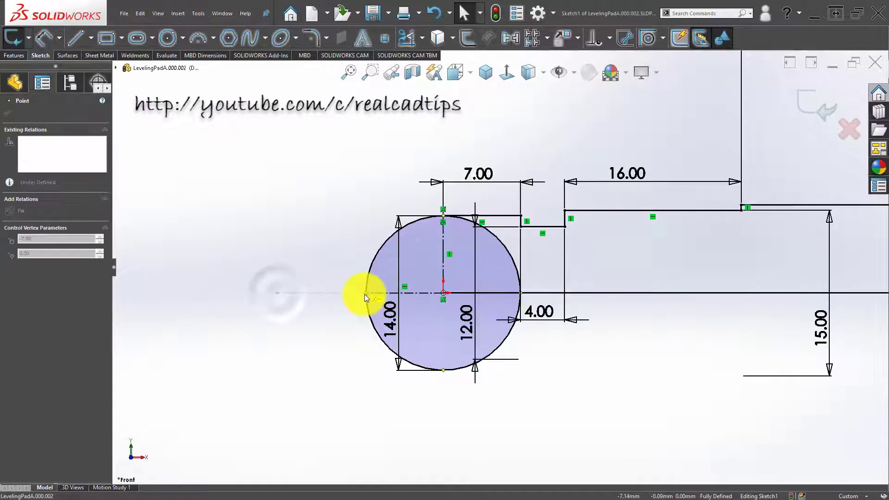
pyautogui.click(305, 329)
# Find Split Entities with a command search for "split" and try to split the circle at the centerline's endpoint
pyautogui.scroll(-2, 481, 306)
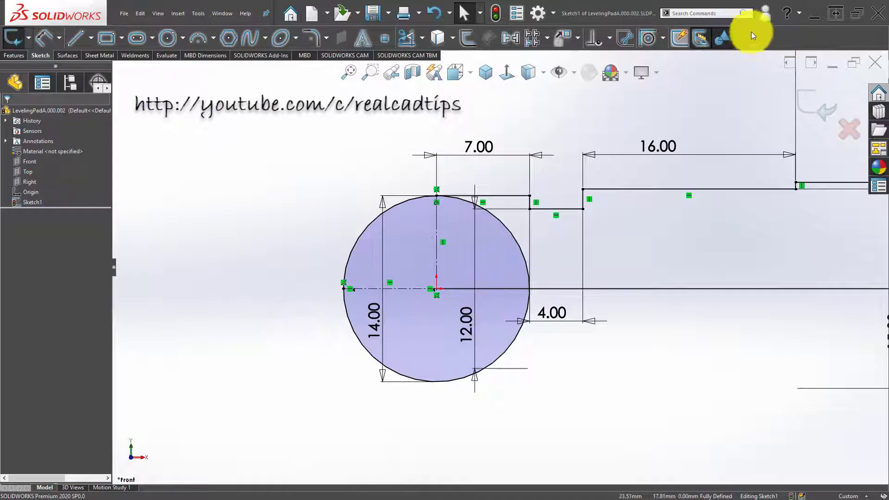
pyautogui.click(727, 15)
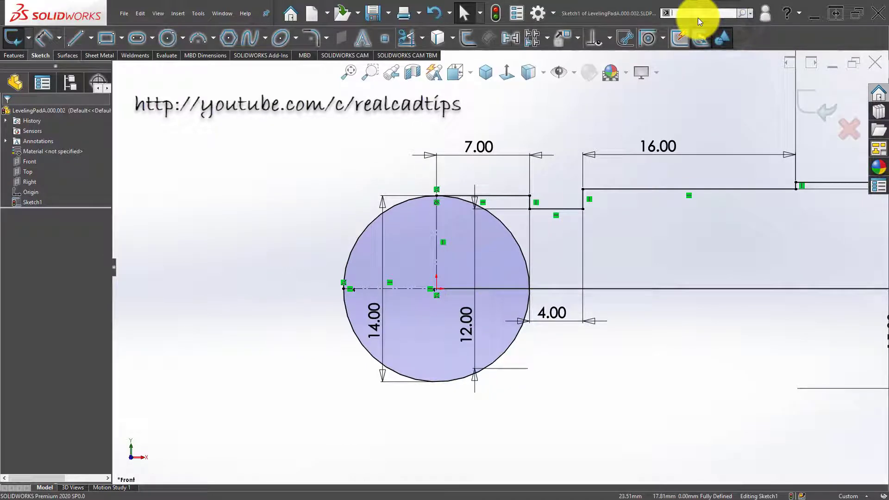
pyautogui.write('split')
pyautogui.click(712, 26)
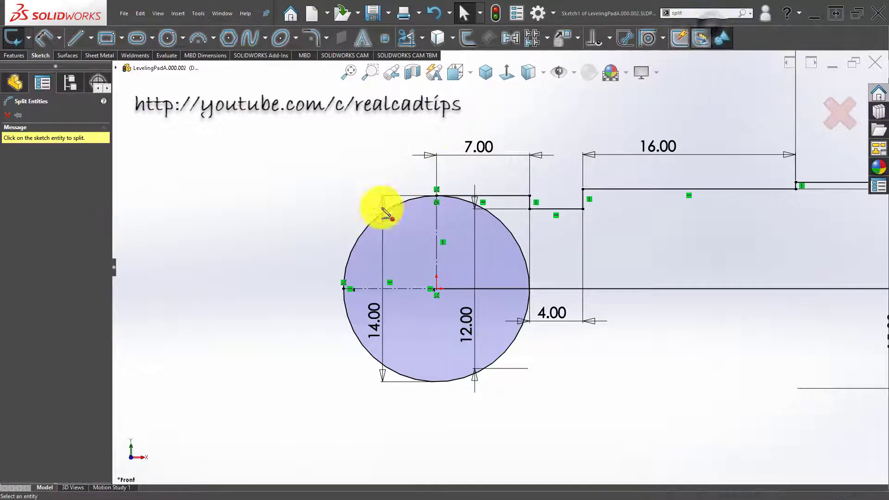
pyautogui.click(343, 289)
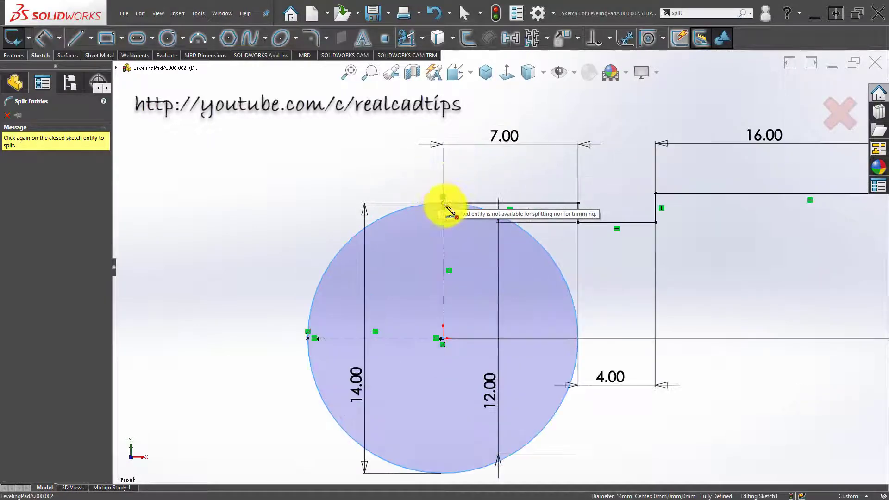
pyautogui.scroll(-4, 447, 204)
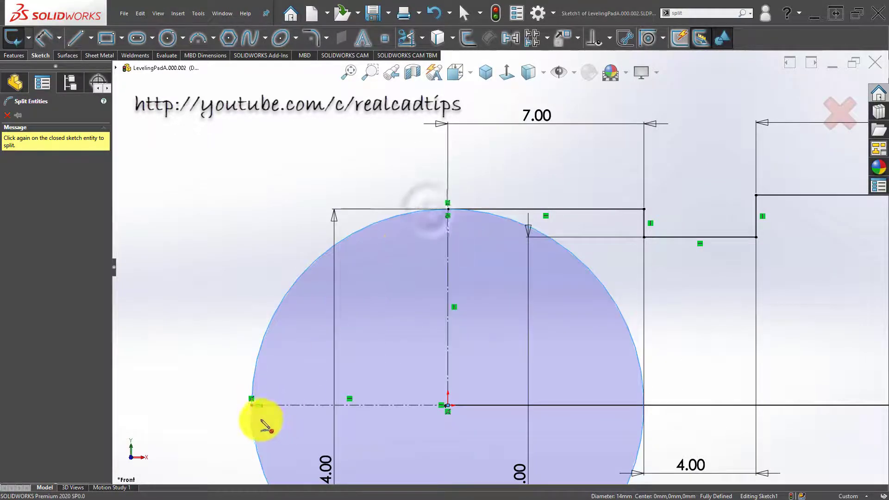
pyautogui.click(252, 406)
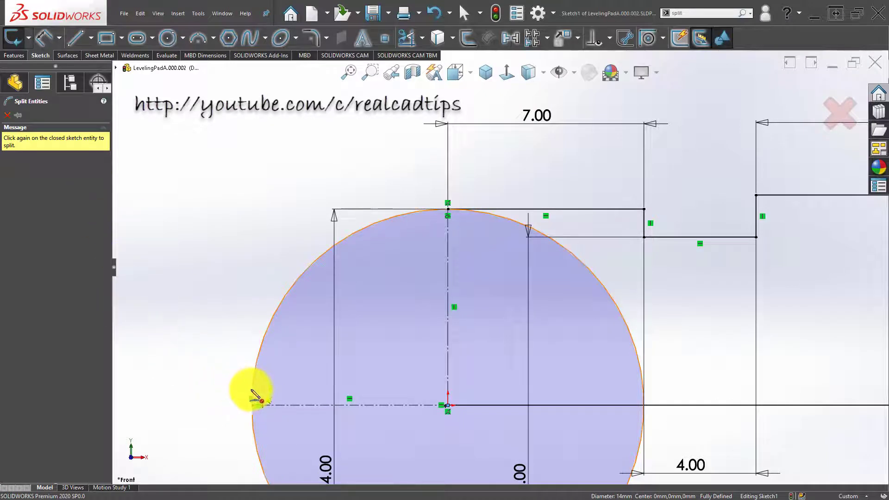
pyautogui.click(7, 115)
# Select the circle's outline to check whether it has been divided into separate arcs
pyautogui.scroll(-3, 280, 410)
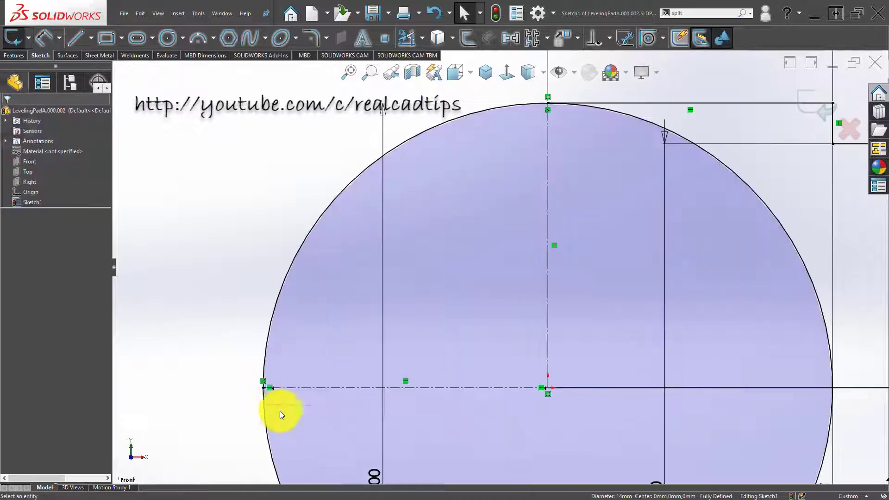
pyautogui.click(271, 325)
pyautogui.scroll(2, 271, 325)
pyautogui.press('Escape')
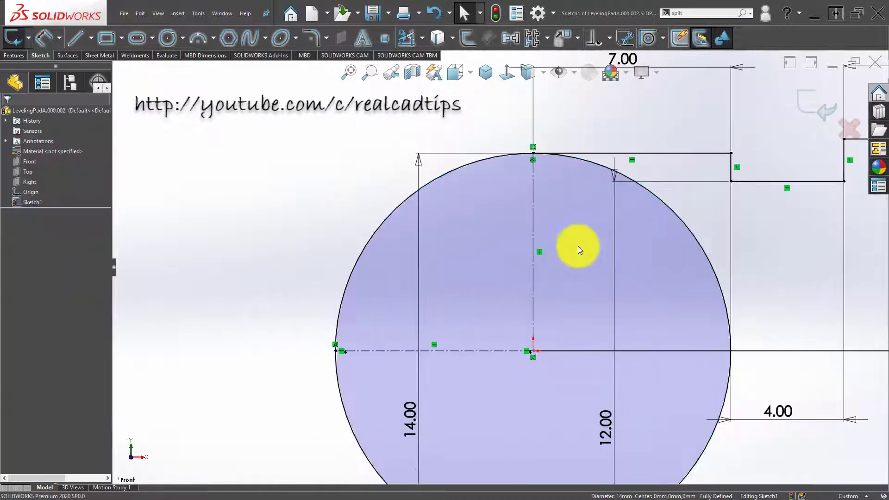
pyautogui.click(593, 165)
pyautogui.scroll(2, 568, 293)
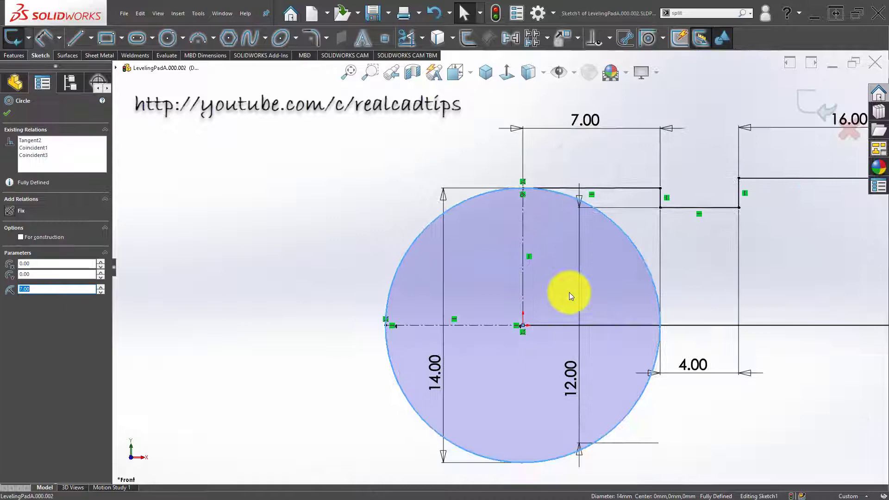
pyautogui.click(343, 240)
# Split the circle with Split Entities at one point below the centerline's endpoint and another past the end shoulder's outer corner
pyautogui.click(706, 14)
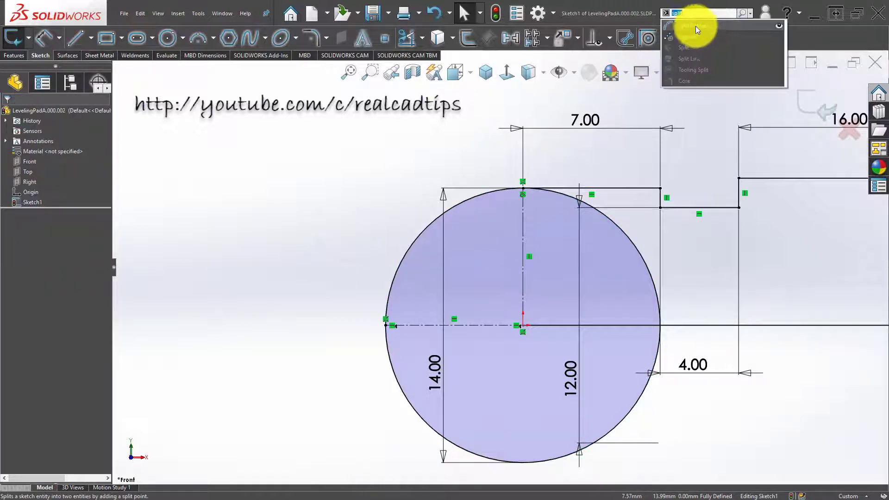
pyautogui.click(694, 26)
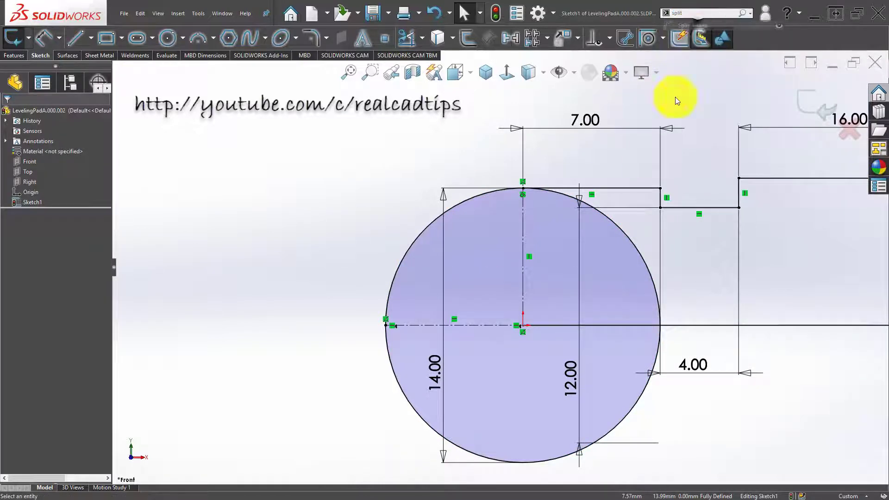
pyautogui.click(614, 224)
pyautogui.click(387, 344)
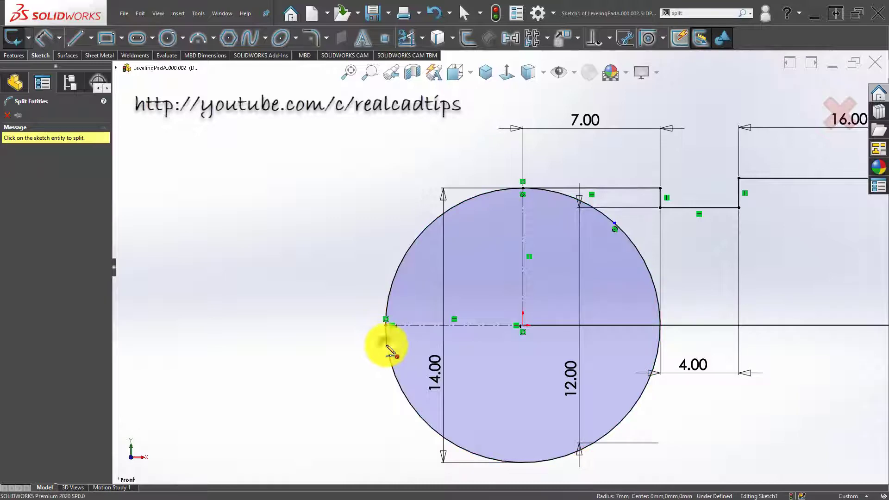
pyautogui.click(8, 116)
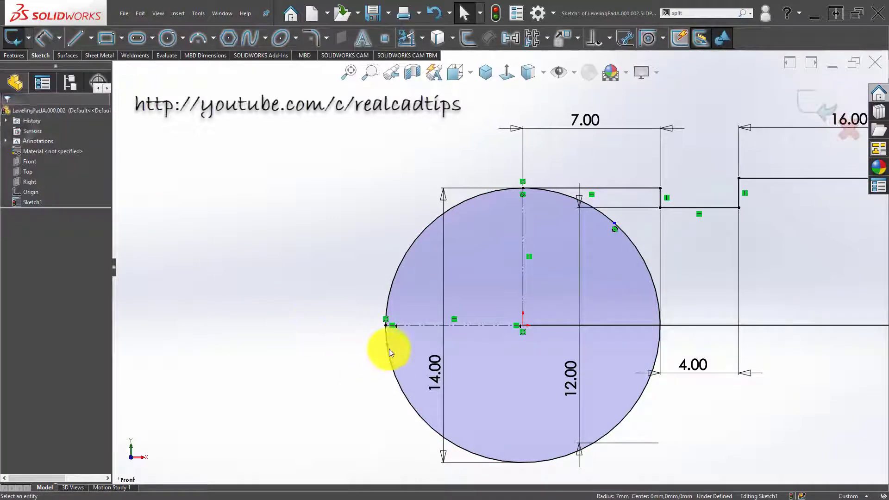
# Move the split points onto the centerline's endpoint and the shoulder's corner, and convert the larger arc to construction geometry
pyautogui.moveTo(387, 345); pyautogui.dragTo(385, 326)
pyautogui.moveTo(614, 226); pyautogui.dragTo(523, 193)
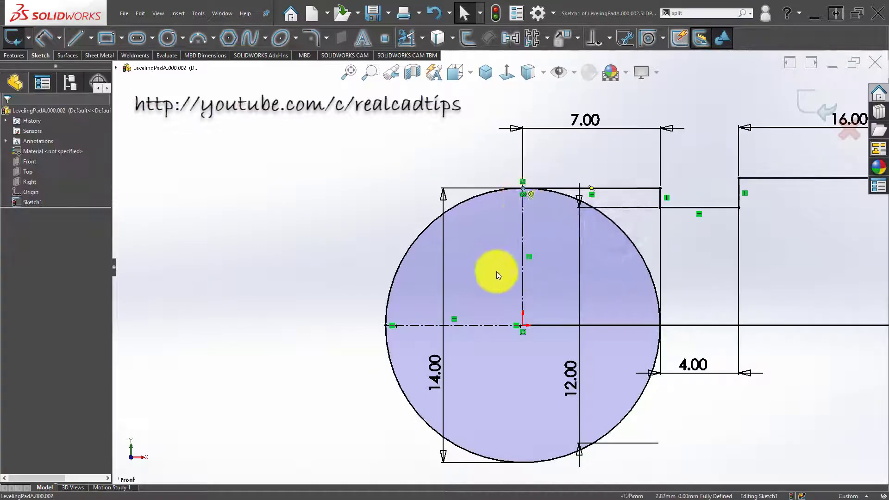
pyautogui.click(632, 243)
pyautogui.click(674, 216)
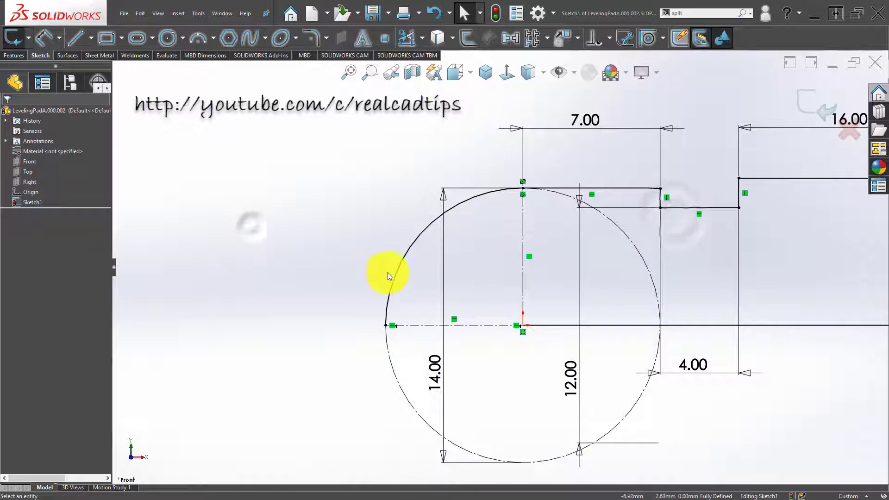
# Draw a 7 mm horizontal line from the origin to the rounded end's arc endpoint to close the profile
pyautogui.scroll(2, 388, 272)
pyautogui.scroll(2, 532, 306)
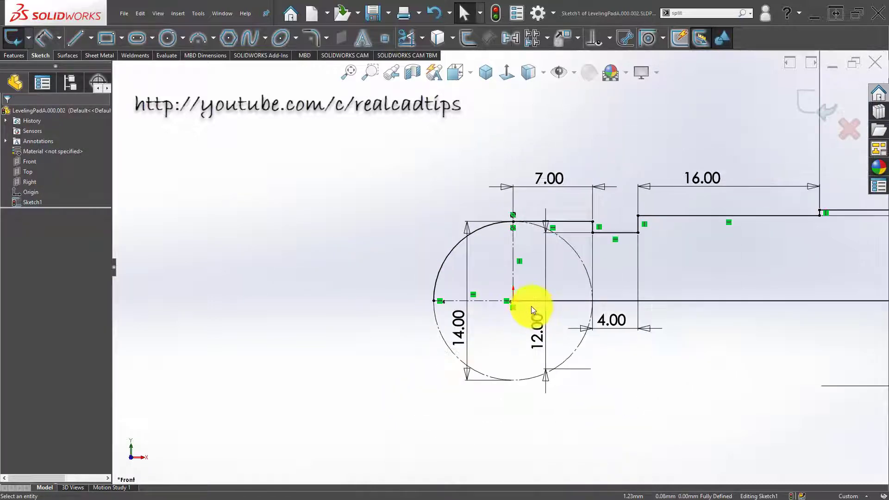
pyautogui.scroll(-3, 577, 297)
pyautogui.scroll(1, 543, 292)
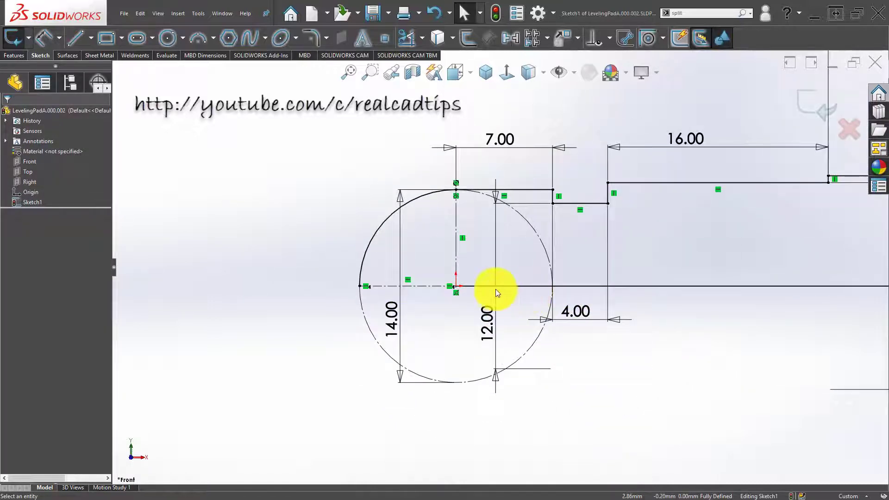
pyautogui.scroll(-2, 491, 285)
pyautogui.click(81, 45)
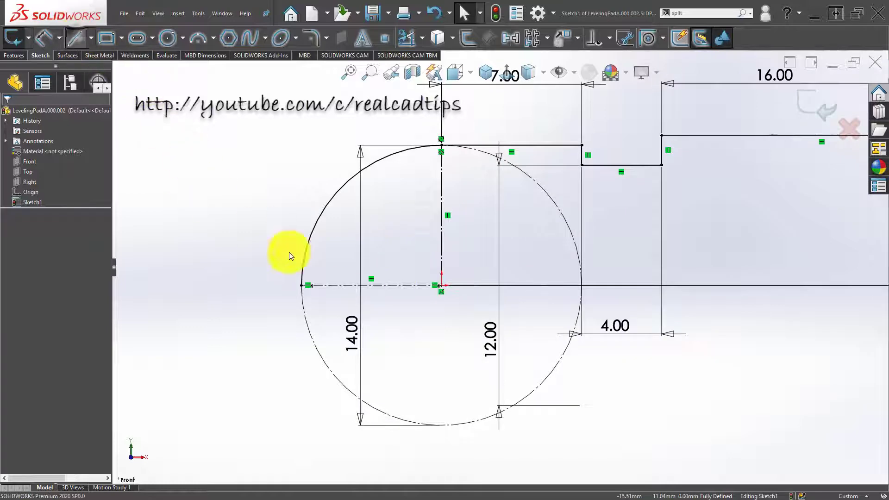
pyautogui.moveTo(442, 287)
pyautogui.mouseDown()
pyautogui.moveTo(338, 317)
pyautogui.moveTo(302, 286)
pyautogui.mouseUp()
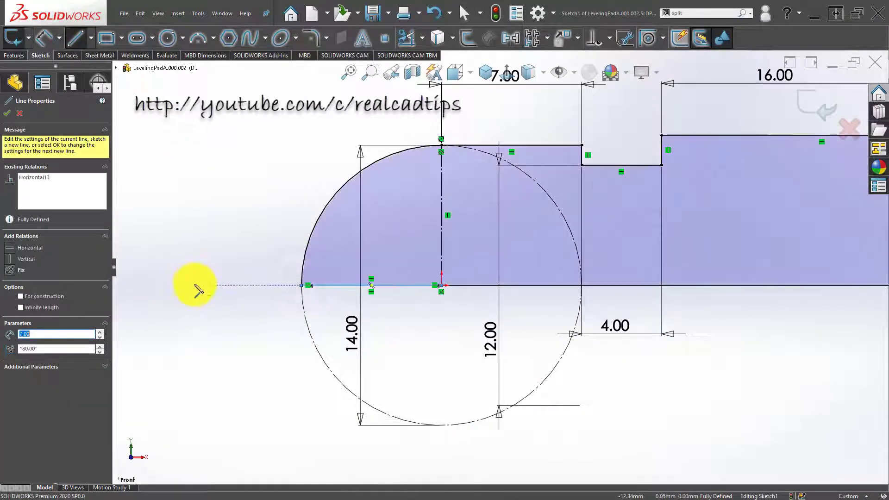
# Draw a horizontal line about 5 mm long outward from the rounded end's tip and convert it to construction geometry
pyautogui.moveTo(194, 285); pyautogui.dragTo(281, 298)
pyautogui.press('Escape')
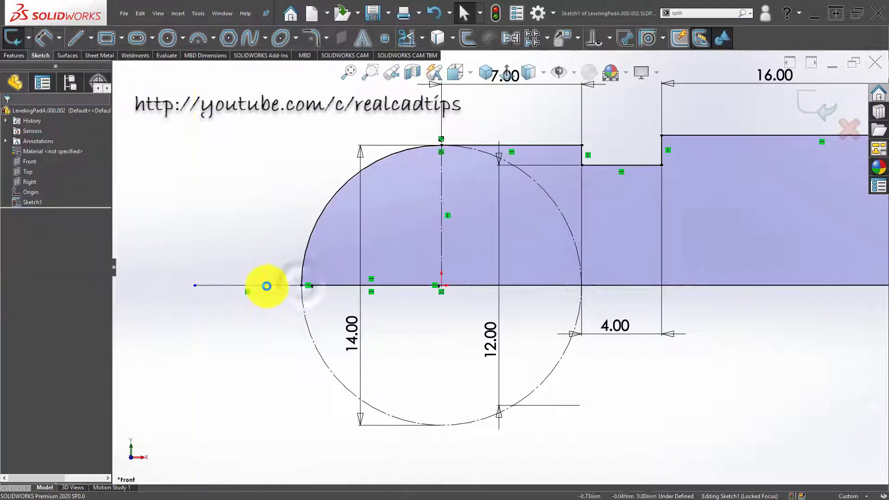
pyautogui.click(268, 285)
pyautogui.click(307, 260)
# Revolve the shaft profile 360 degrees about the construction line extending outward from the rounded tip
pyautogui.scroll(-2, 254, 357)
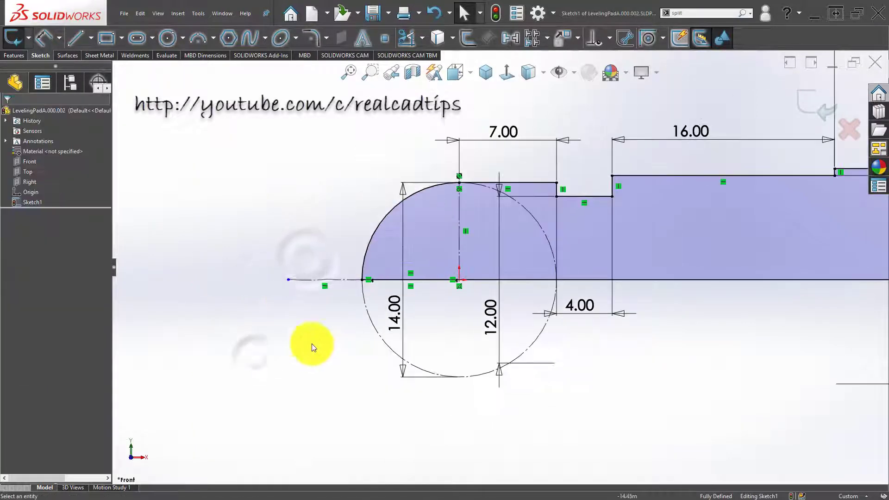
pyautogui.scroll(-3, 417, 337)
pyautogui.scroll(-3, 683, 253)
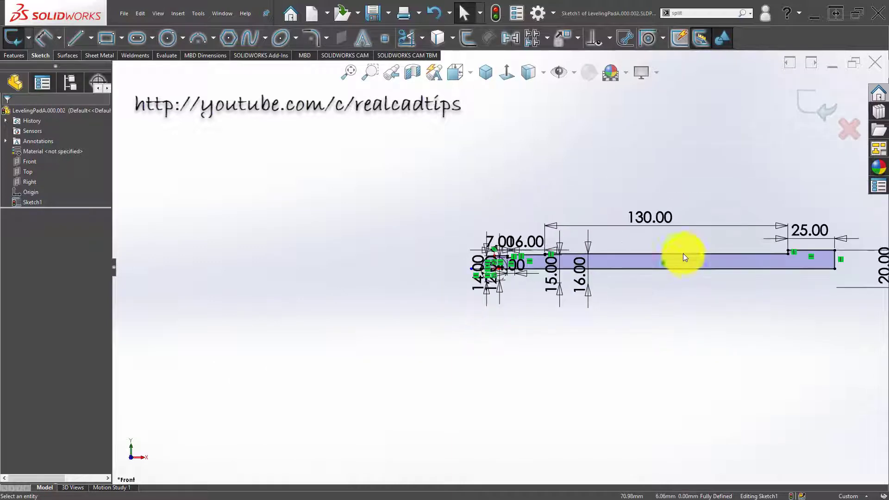
pyautogui.scroll(2, 278, 241)
pyautogui.click(22, 53)
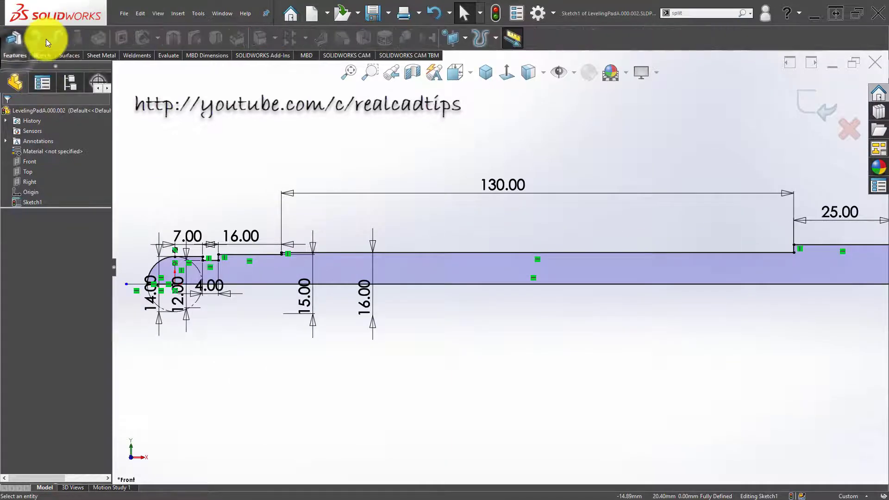
pyautogui.click(46, 39)
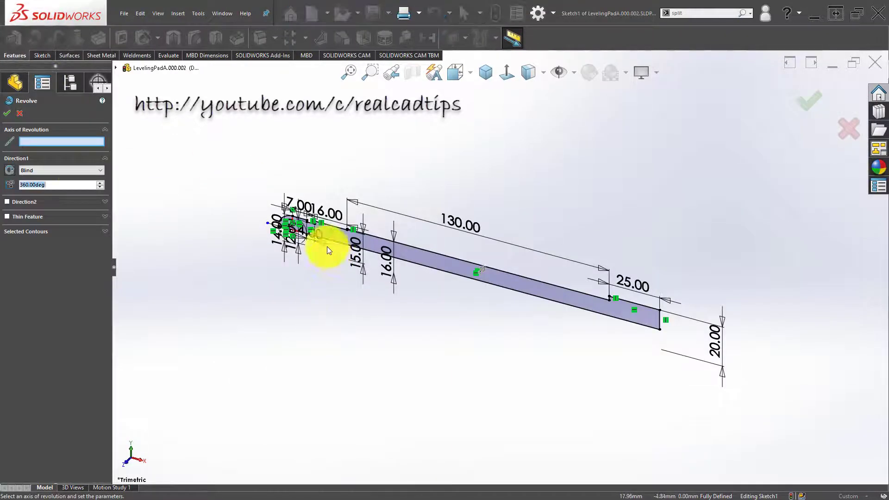
pyautogui.scroll(5, 307, 228)
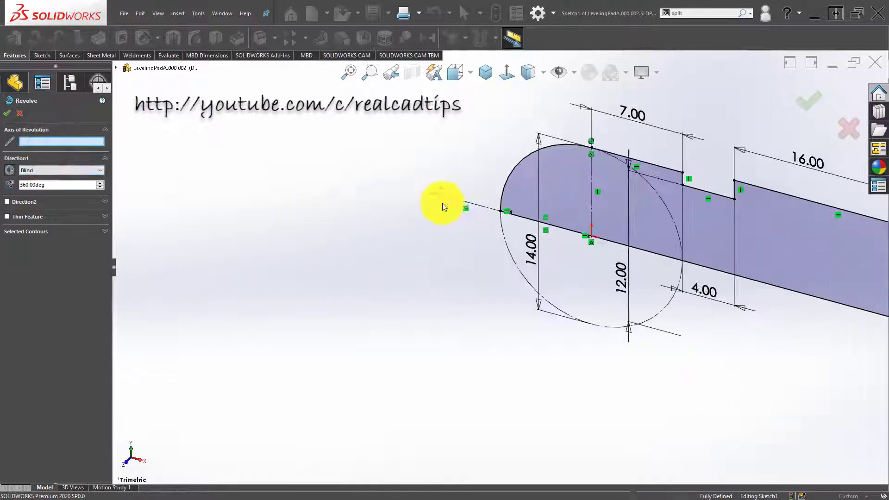
pyautogui.click(452, 199)
pyautogui.scroll(-3, 452, 199)
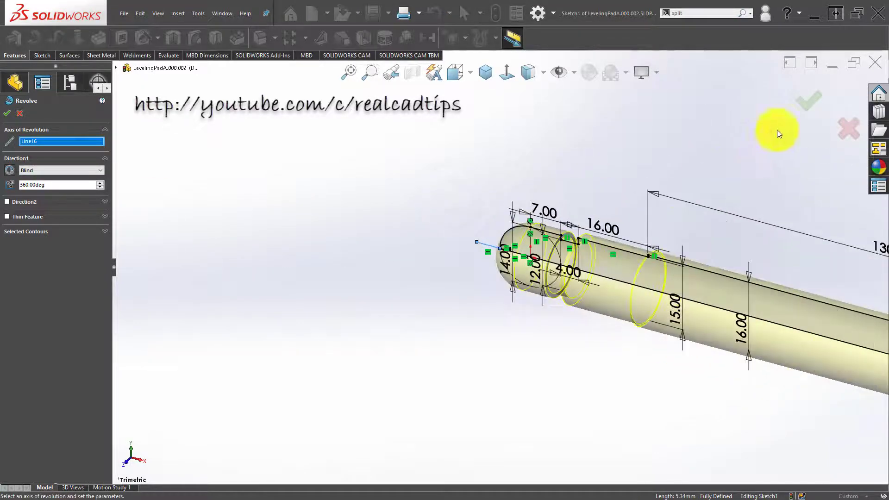
pyautogui.click(810, 98)
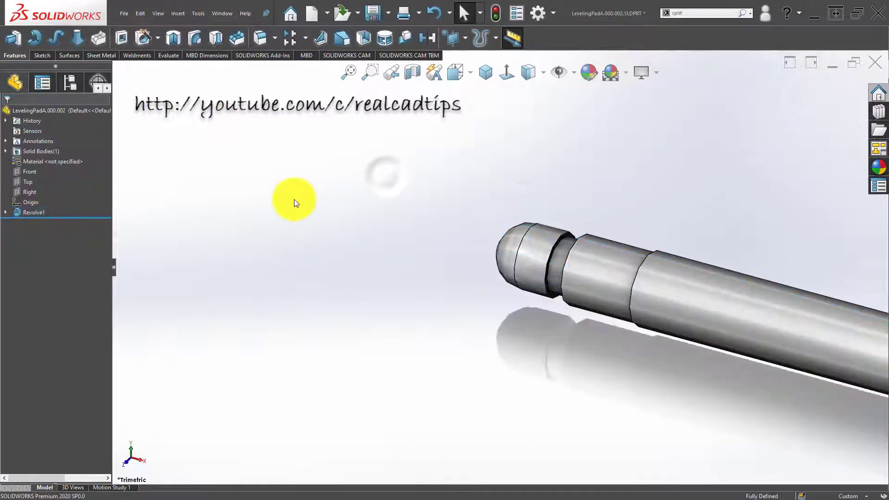
pyautogui.scroll(-3, 498, 260)
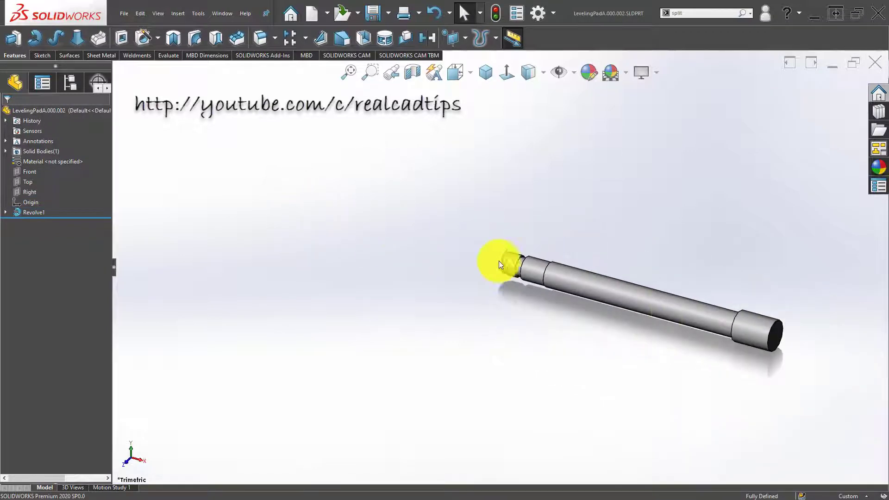
pyautogui.scroll(3, 663, 307)
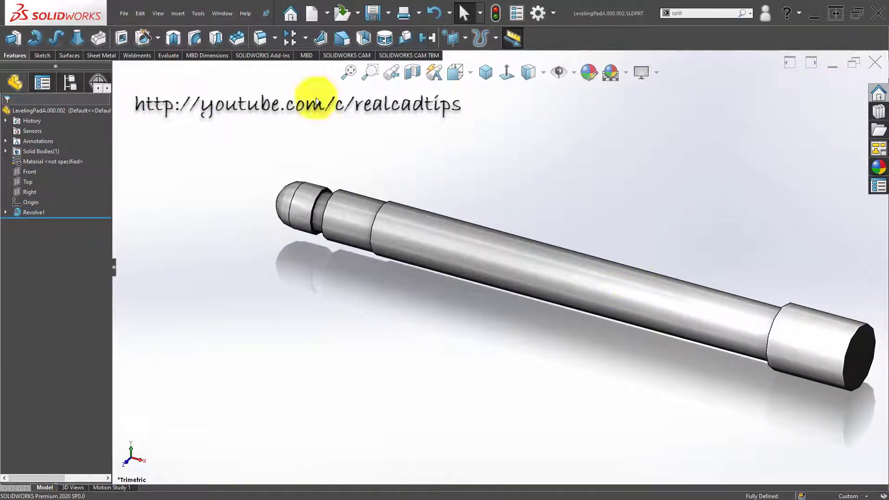
# Switch to the part LevelingPadA.000.003 and start a sketch on its Front plane
pyautogui.hotkey('ctrl', 'Tab')
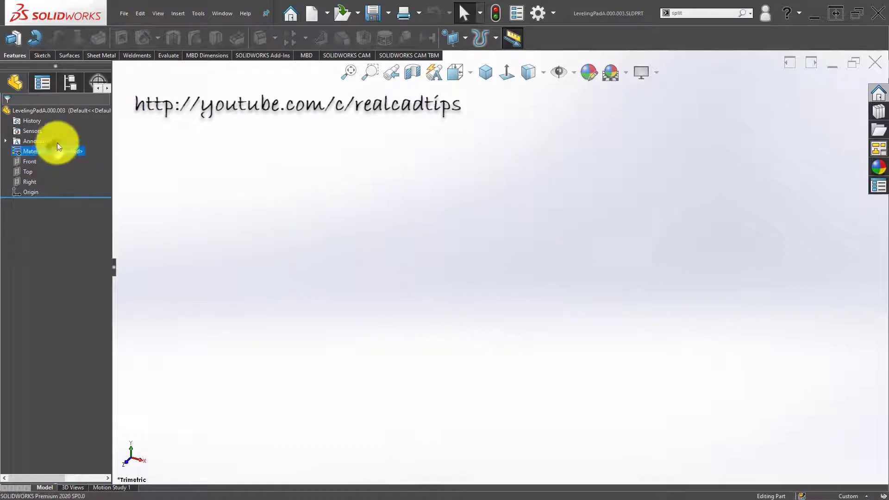
pyautogui.click(33, 161)
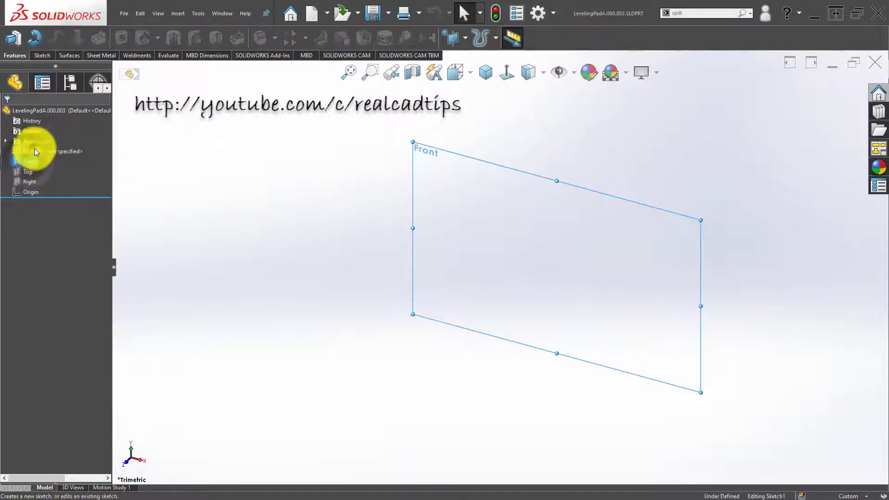
pyautogui.click(34, 149)
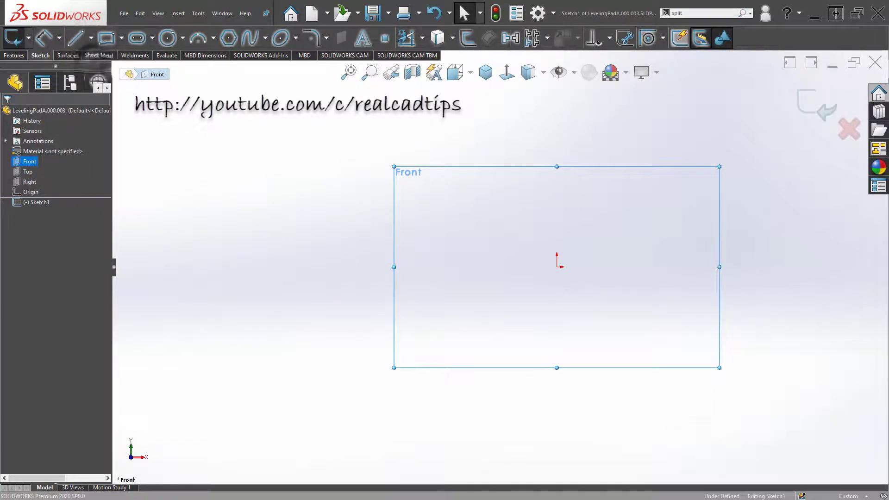
pyautogui.click(91, 38)
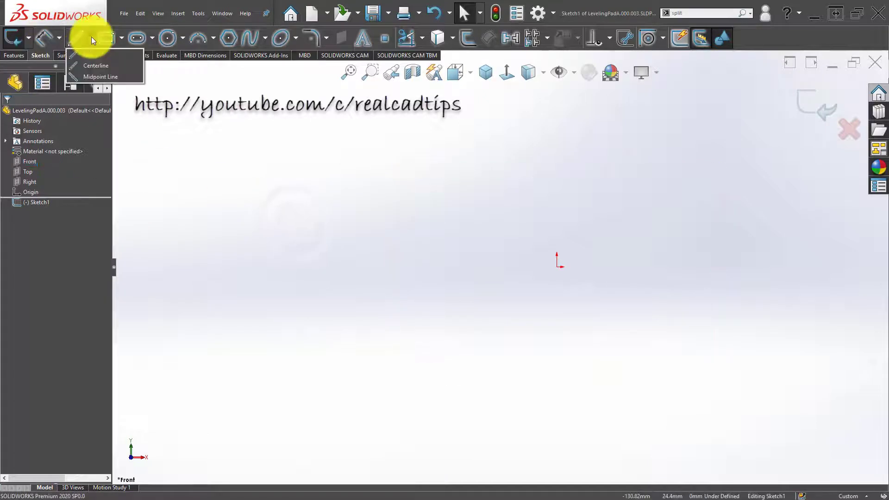
pyautogui.click(103, 68)
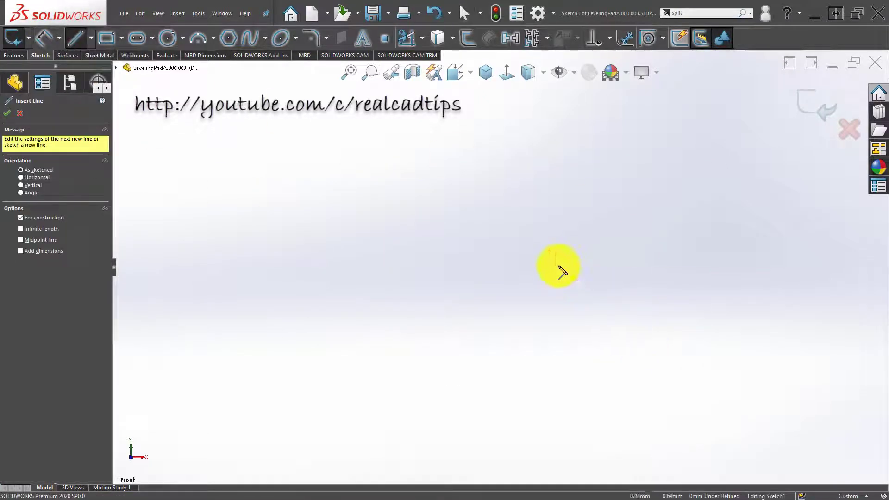
pyautogui.moveTo(558, 266); pyautogui.dragTo(115, 185)
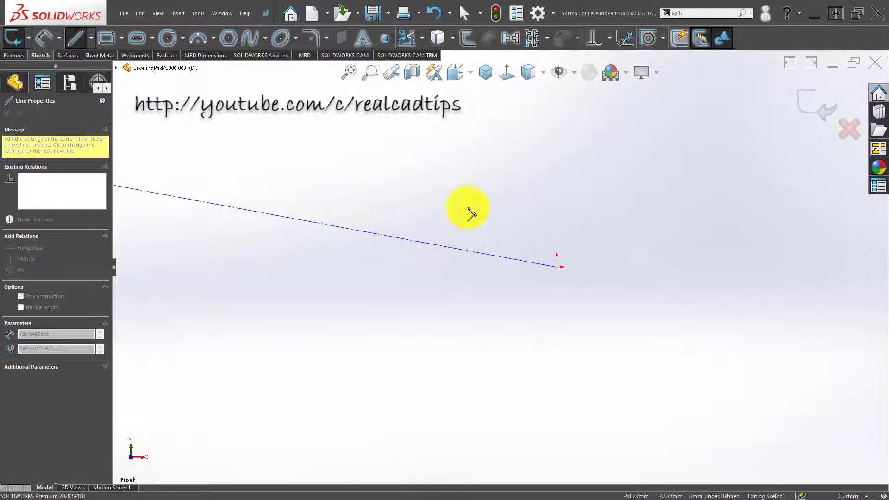
pyautogui.press('Delete')
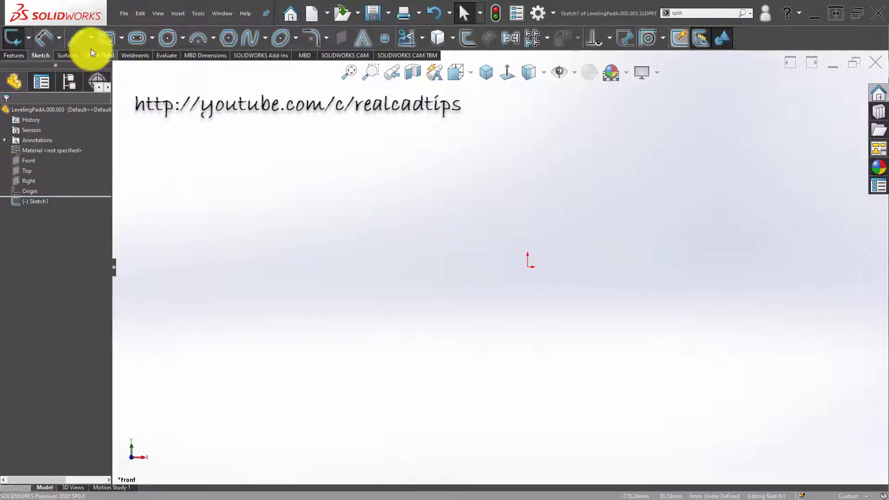
# Draw a horizontal centerline about 260 mm long from the origin in the positive X direction
pyautogui.click(75, 37)
pyautogui.click(527, 267)
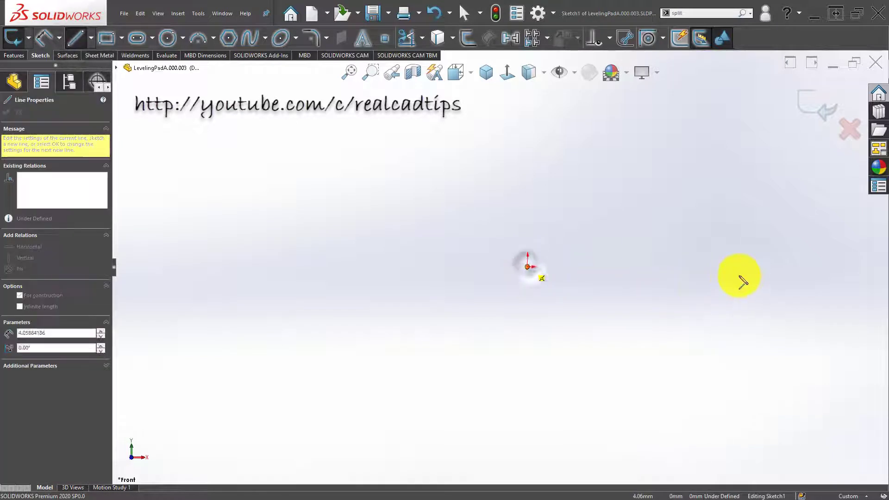
pyautogui.click(782, 270)
pyautogui.press('Escape')
pyautogui.scroll(-3, 764, 264)
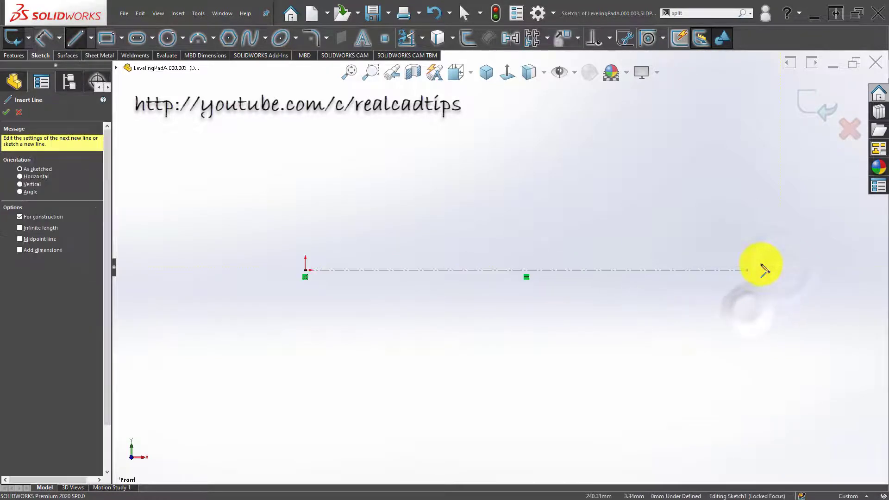
pyautogui.press('Escape')
# Draw a closed stepped profile about 215 mm long on the centerline, with a tall head at the origin, a long shank and a small end step
pyautogui.click(76, 40)
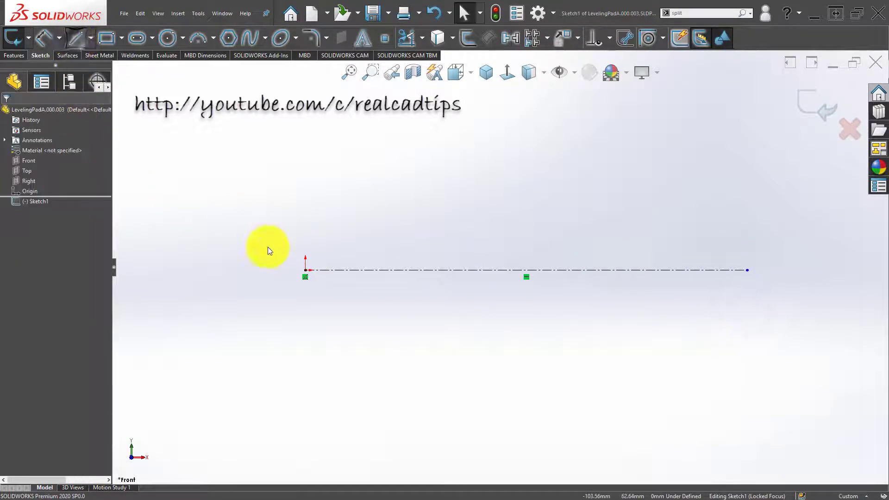
pyautogui.click(305, 270)
pyautogui.click(305, 209)
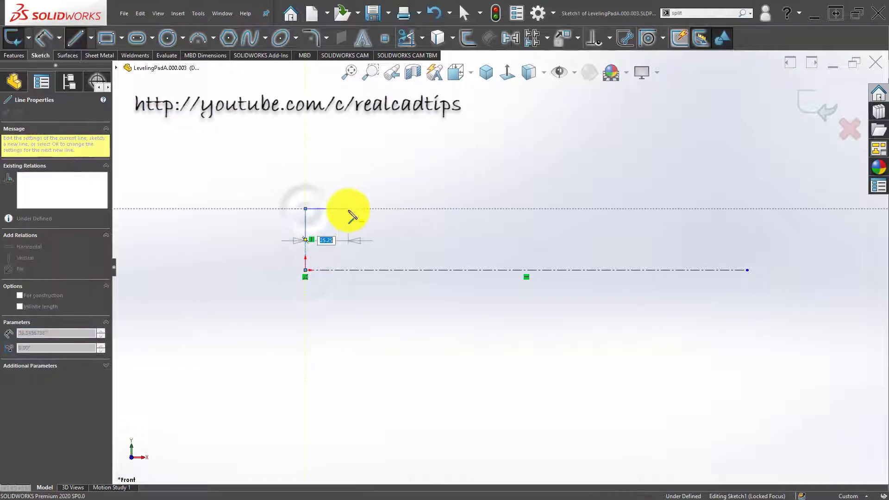
pyautogui.click(348, 209)
pyautogui.click(348, 239)
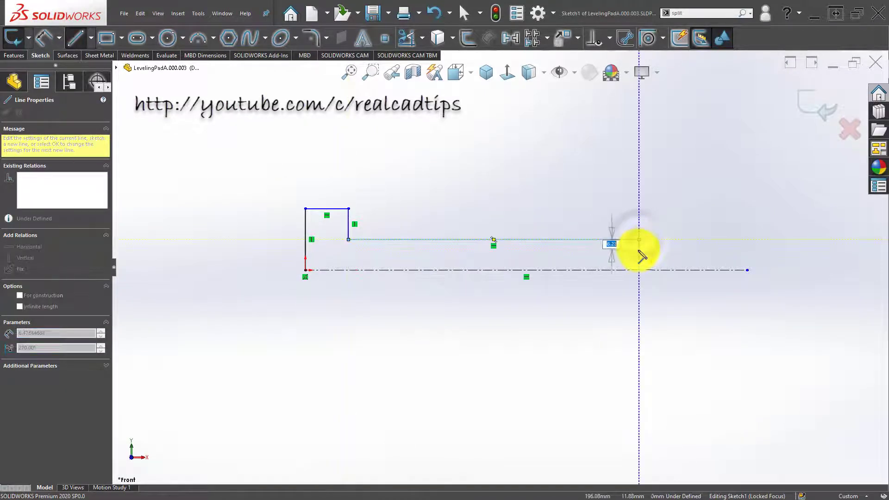
pyautogui.click(639, 239)
pyautogui.click(639, 250)
pyautogui.click(671, 250)
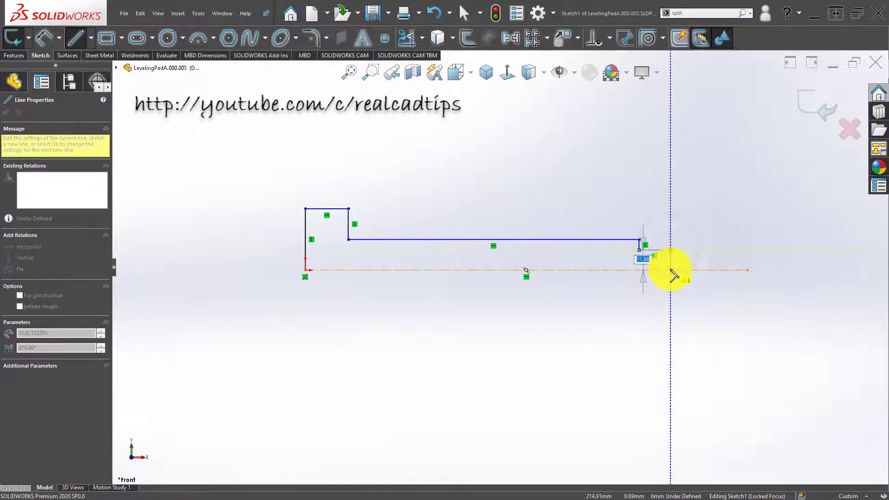
pyautogui.click(670, 270)
pyautogui.click(306, 270)
pyautogui.press('Escape')
pyautogui.press('Escape')
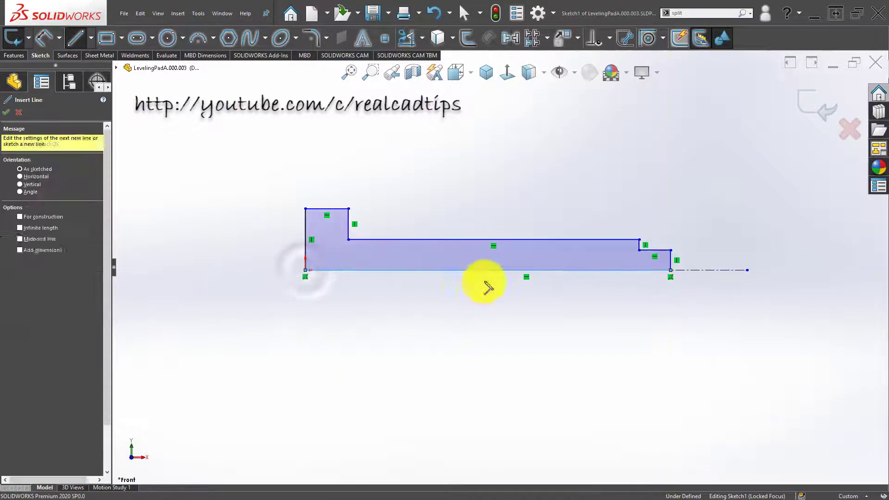
# Dimension the long shank's diameter across the centerline as 10 mm
pyautogui.moveTo(382, 326); pyautogui.dragTo(414, 257, button='right')
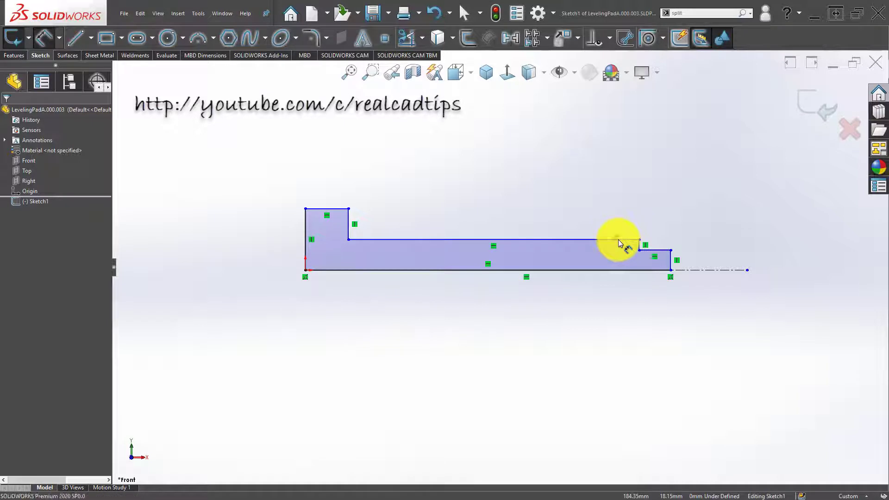
pyautogui.click(618, 239)
pyautogui.scroll(-3, 687, 282)
pyautogui.click(686, 282)
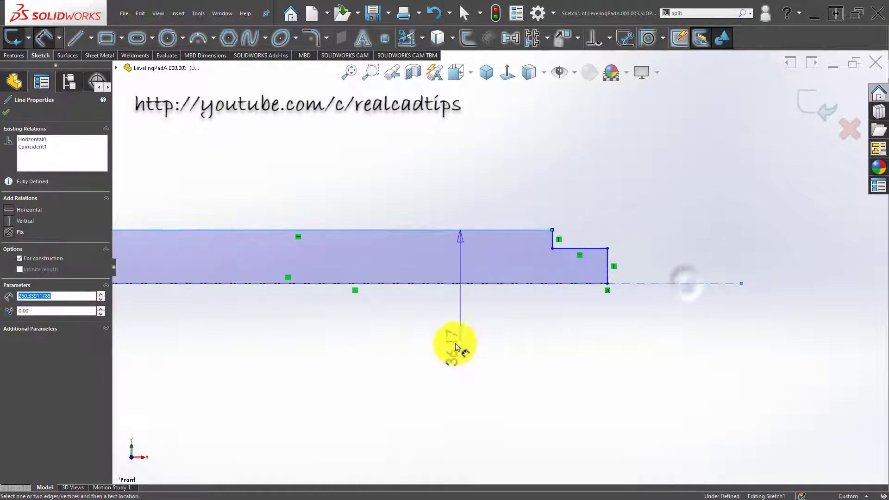
pyautogui.scroll(2, 504, 318)
pyautogui.scroll(-2, 484, 309)
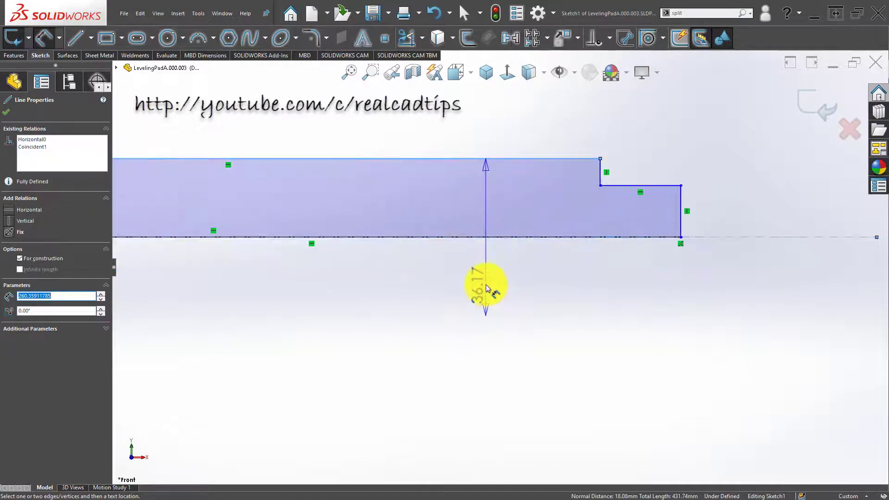
pyautogui.click(487, 274)
pyautogui.write('10')
pyautogui.press('Return')
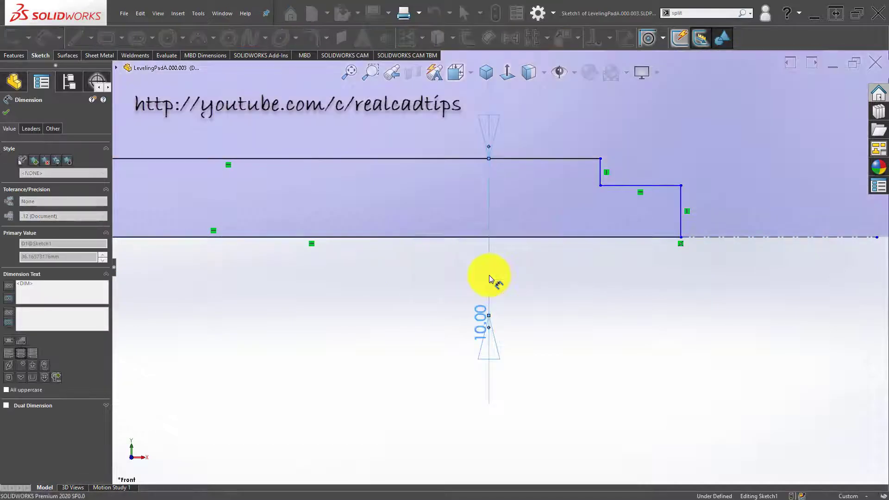
# Dimension the head's diameter across the centerline as 20 mm
pyautogui.scroll(3, 320, 269)
pyautogui.scroll(-3, 305, 237)
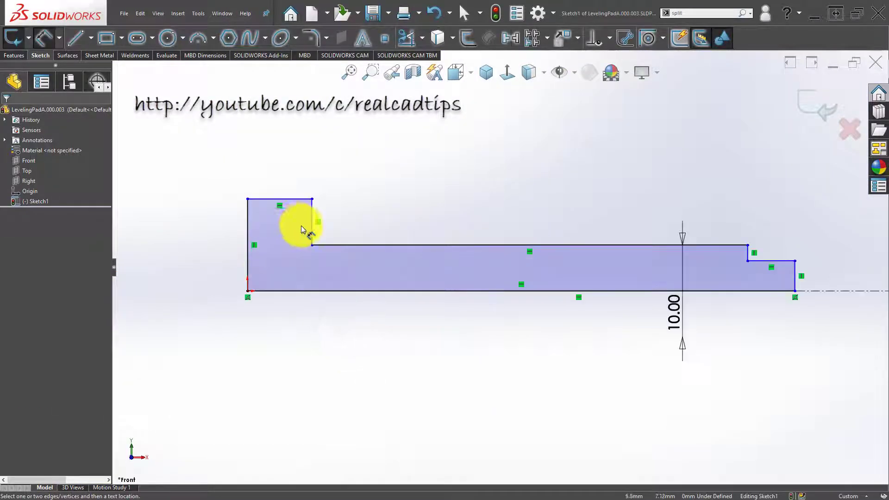
pyautogui.click(296, 202)
pyautogui.click(828, 293)
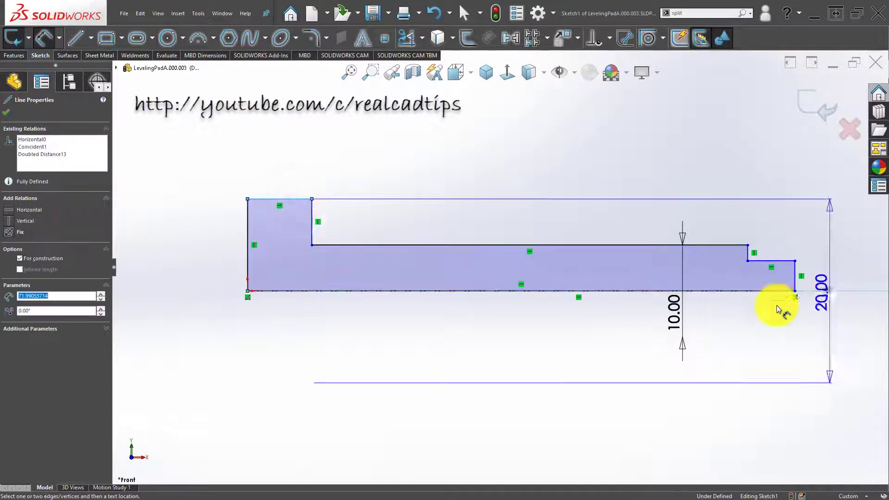
pyautogui.click(207, 329)
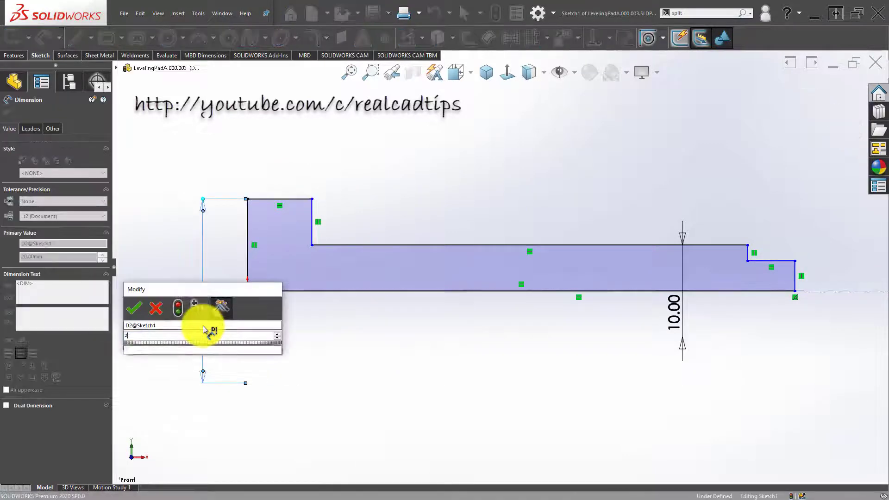
pyautogui.press('Return')
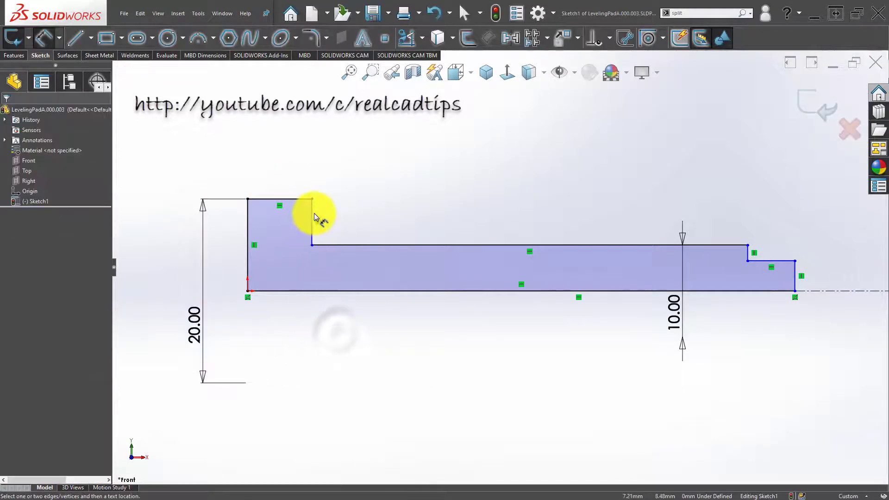
# Dimension the head's width between its two vertical edges as 12 mm
pyautogui.click(312, 218)
pyautogui.click(249, 221)
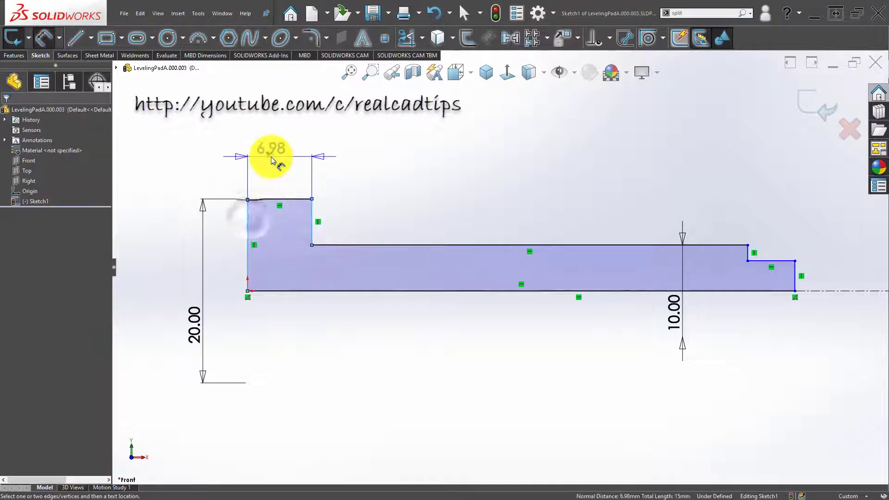
pyautogui.click(272, 160)
pyautogui.write('12')
pyautogui.press('Return')
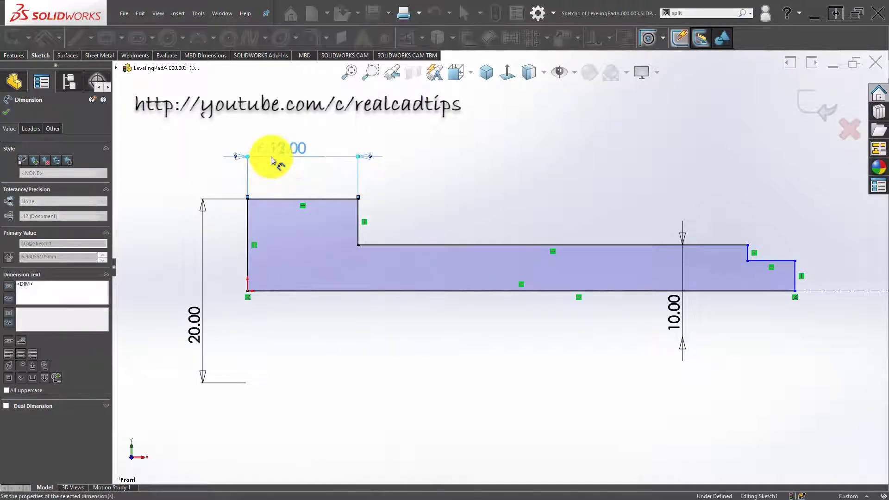
# Dimension the long shank's length as 200 mm
pyautogui.click(579, 384)
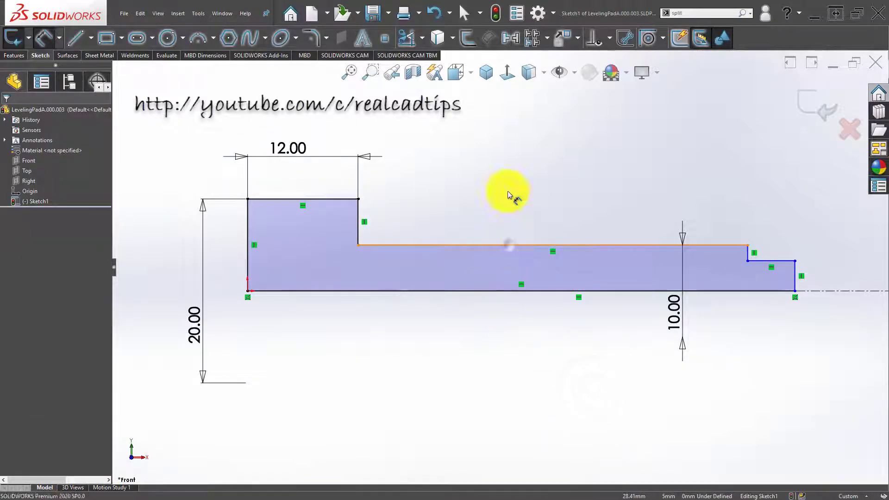
pyautogui.click(514, 162)
pyautogui.write('200')
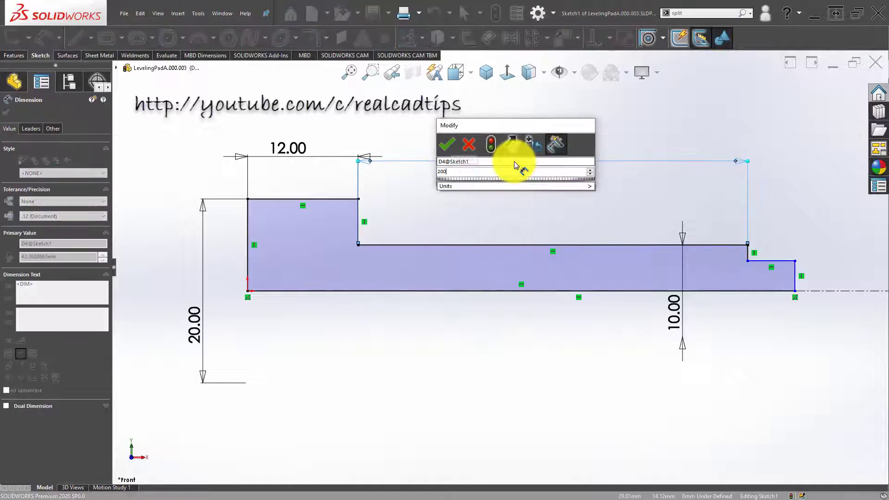
pyautogui.press('Return')
pyautogui.scroll(4, 601, 337)
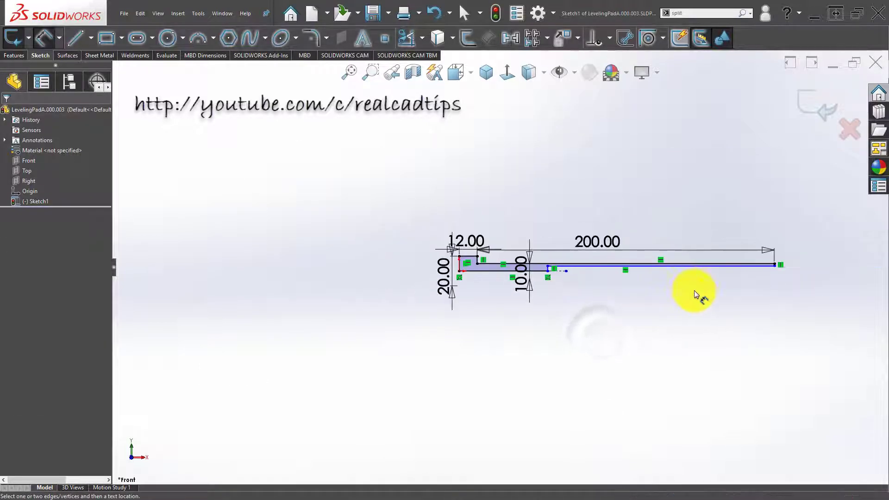
# Move the end step's vertical edge outward beyond the shank's far end so the stepped profile no longer folds back on itself
pyautogui.scroll(3, 694, 292)
pyautogui.scroll(-3, 671, 279)
pyautogui.scroll(-4, 320, 258)
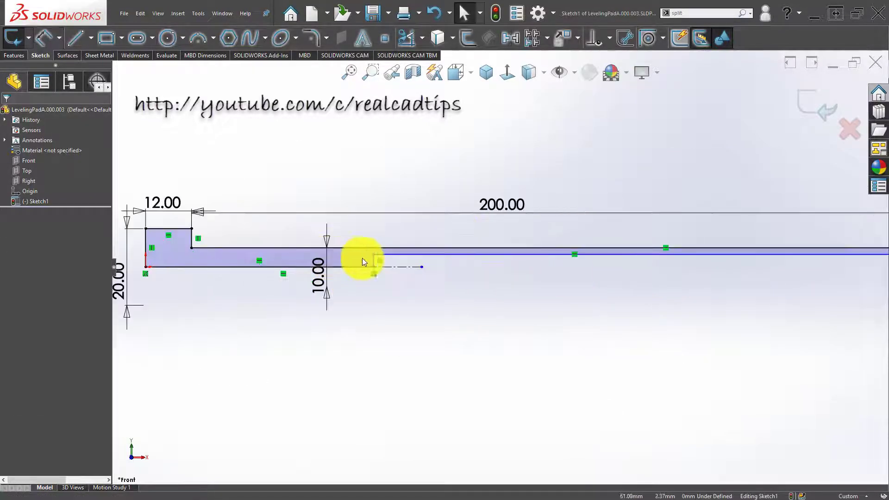
pyautogui.click(373, 258)
pyautogui.scroll(4, 613, 303)
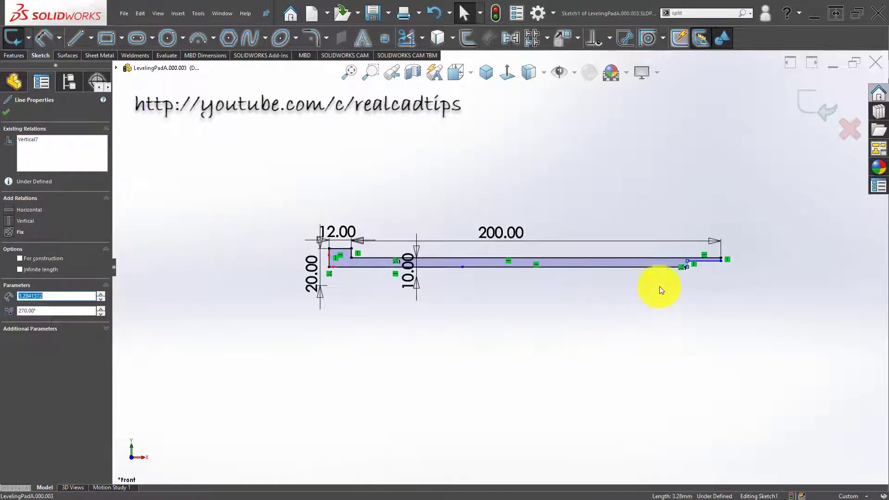
pyautogui.click(680, 277)
pyautogui.scroll(-4, 691, 273)
pyautogui.moveTo(632, 257); pyautogui.dragTo(782, 253)
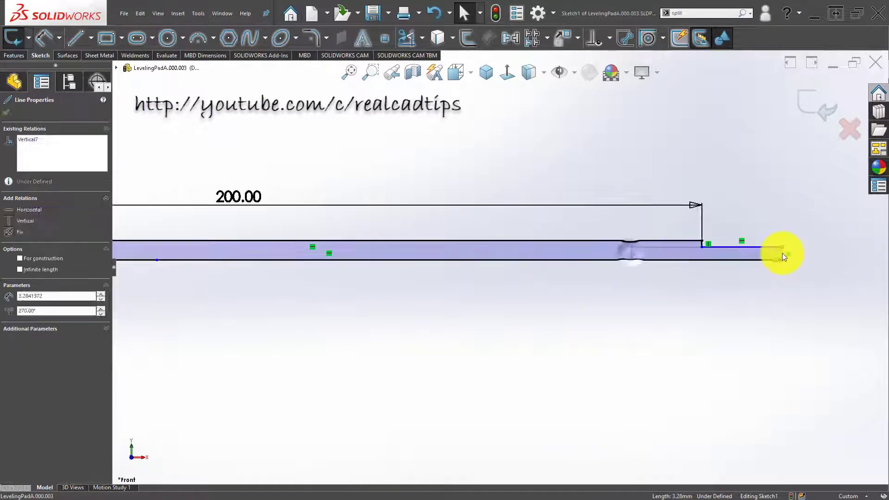
pyautogui.click(750, 329)
# Extend the centerline's free endpoint past the end of the profile, to about 267 mm from the origin
pyautogui.scroll(2, 803, 243)
pyautogui.scroll(3, 655, 310)
pyautogui.scroll(3, 510, 269)
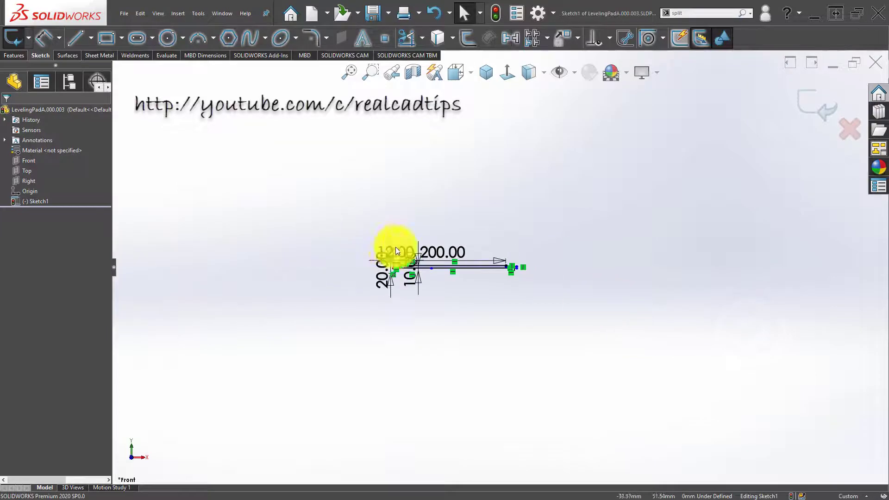
pyautogui.scroll(-3, 391, 245)
pyautogui.moveTo(573, 326); pyautogui.dragTo(887, 325)
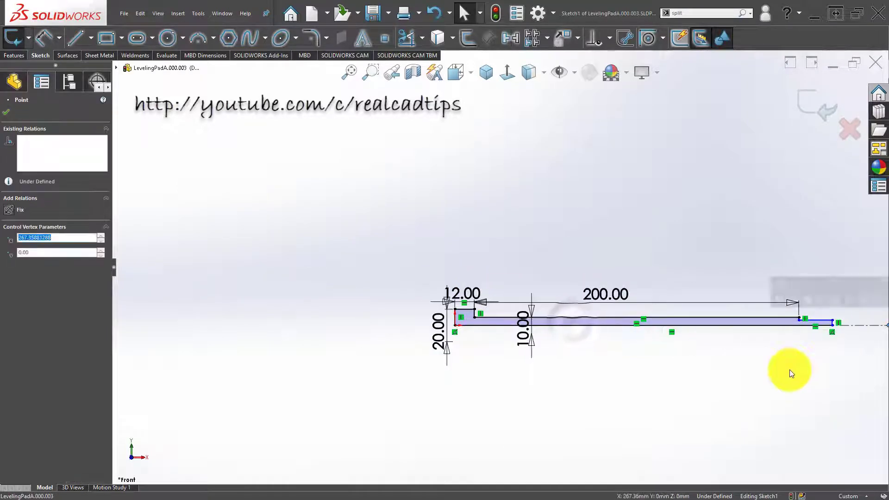
pyautogui.click(789, 368)
# Dimension the small end step's length as 8 mm
pyautogui.scroll(-4, 858, 323)
pyautogui.moveTo(759, 409); pyautogui.dragTo(749, 370, button='right')
pyautogui.scroll(-4, 703, 312)
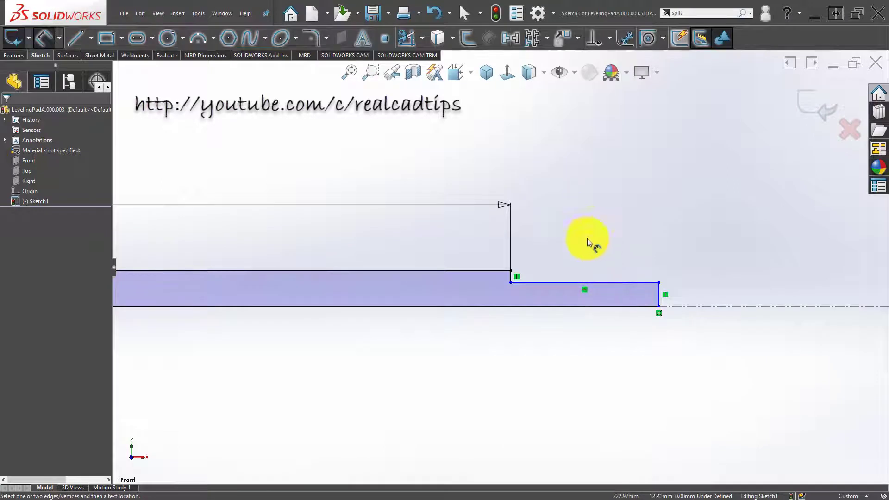
pyautogui.click(596, 283)
pyautogui.click(577, 217)
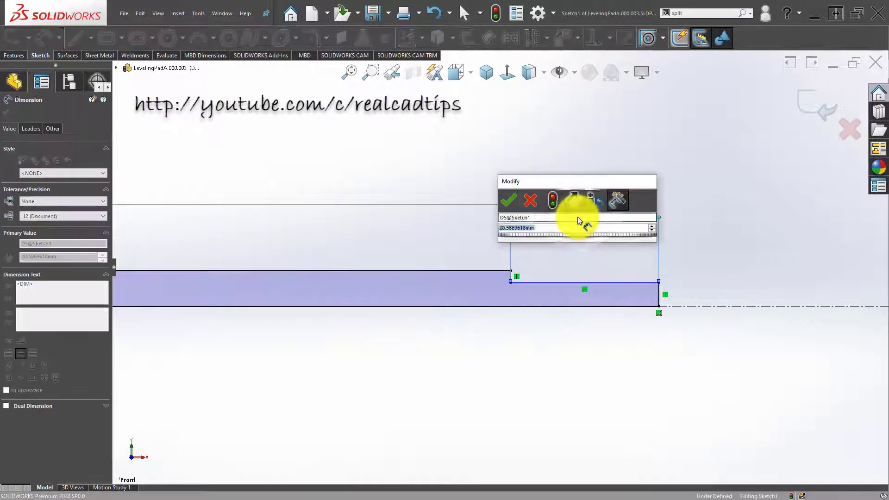
pyautogui.press('Return')
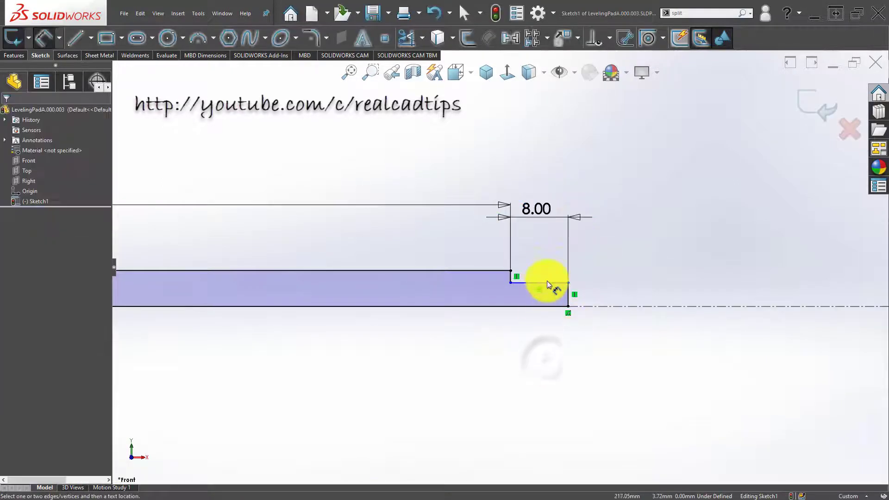
# Dimension the small end step's diameter across the centerline as 5 mm
pyautogui.click(548, 281)
pyautogui.click(611, 307)
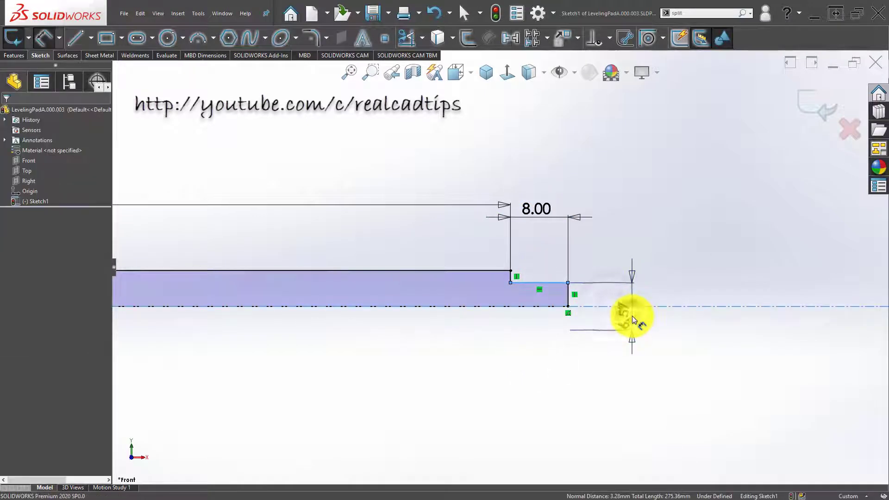
pyautogui.click(633, 320)
pyautogui.write('5')
pyautogui.press('Return')
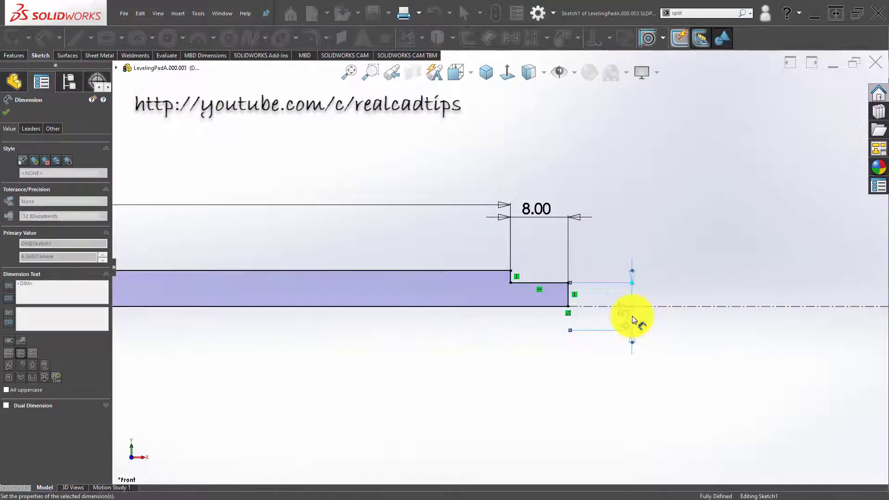
pyautogui.click(729, 227)
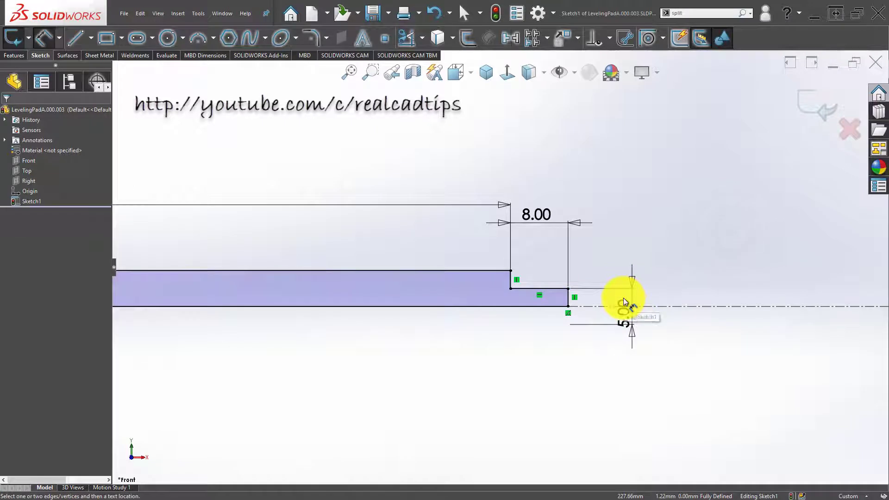
# Revolve the stepped bolt profile 360 degrees about the centerline
pyautogui.scroll(5, 509, 331)
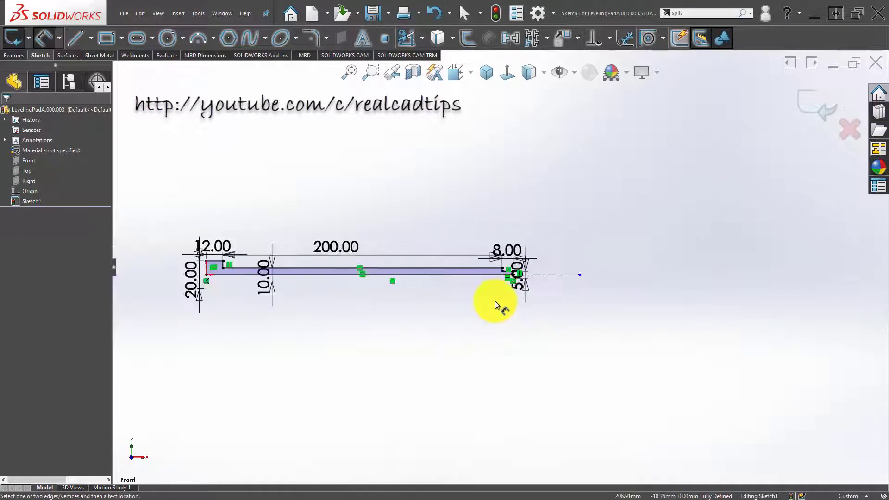
pyautogui.scroll(-2, 490, 266)
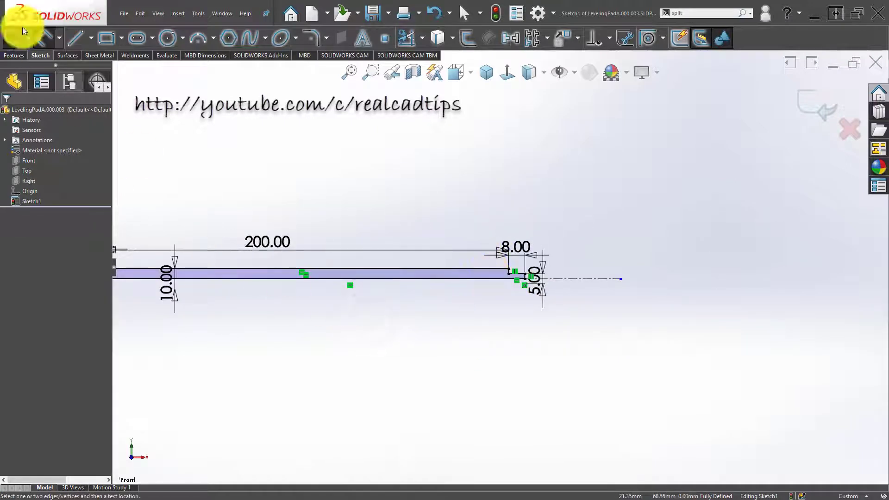
pyautogui.click(10, 56)
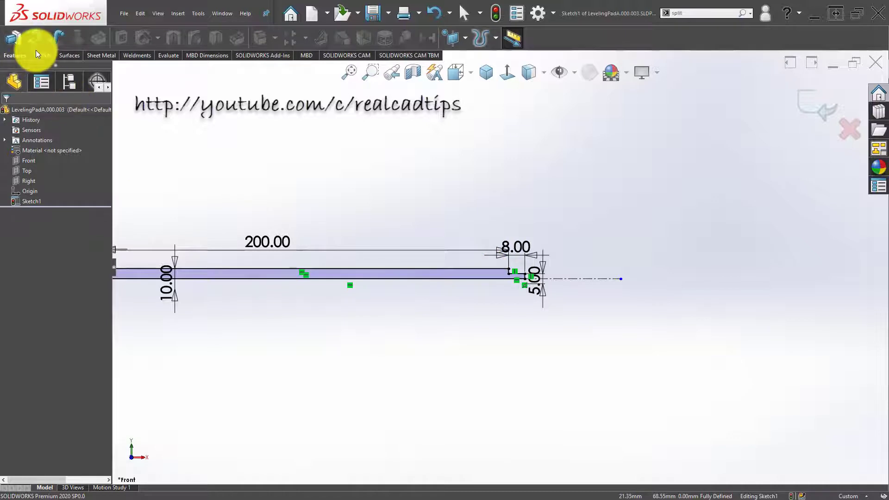
pyautogui.click(35, 38)
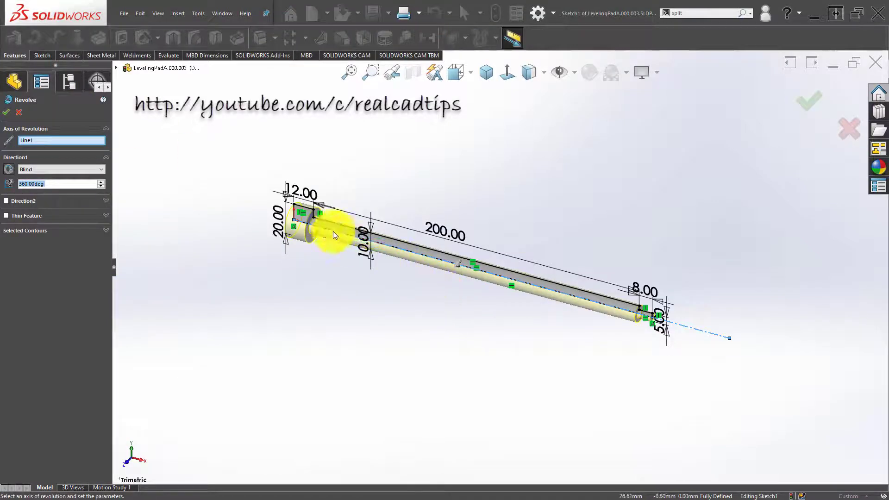
pyautogui.click(5, 114)
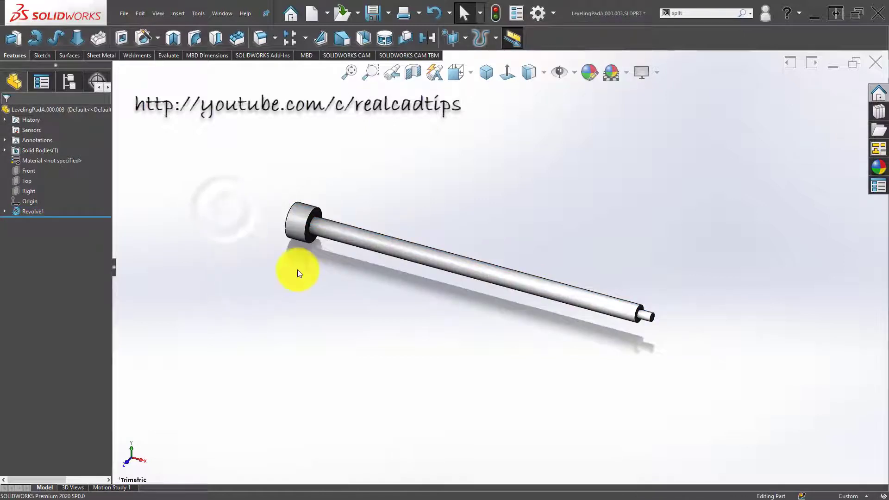
pyautogui.click(274, 293)
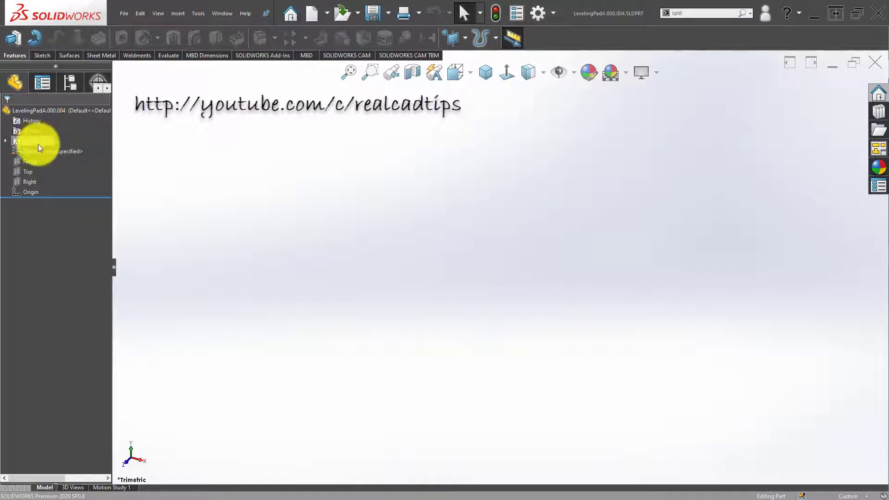
# Start a sketch on the Front plane of LevelingPadA.000.004 and draw a horizontal centerline about 52 mm long from the origin
pyautogui.click(29, 161)
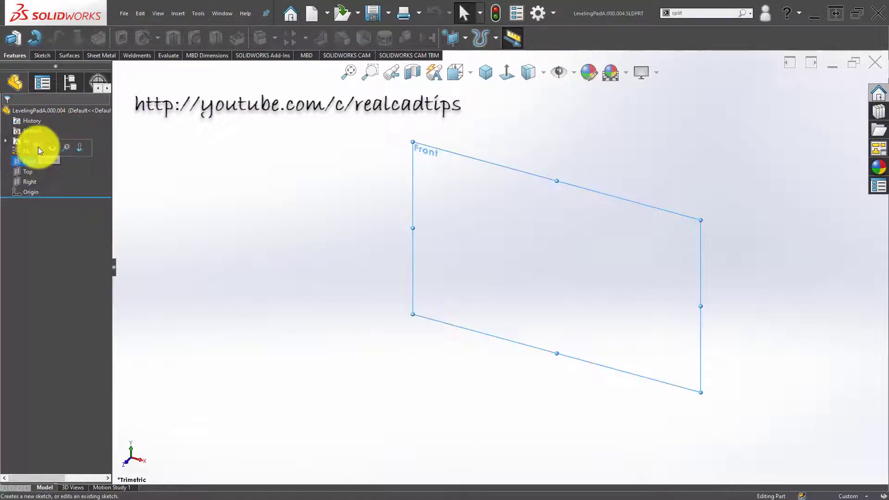
pyautogui.click(38, 147)
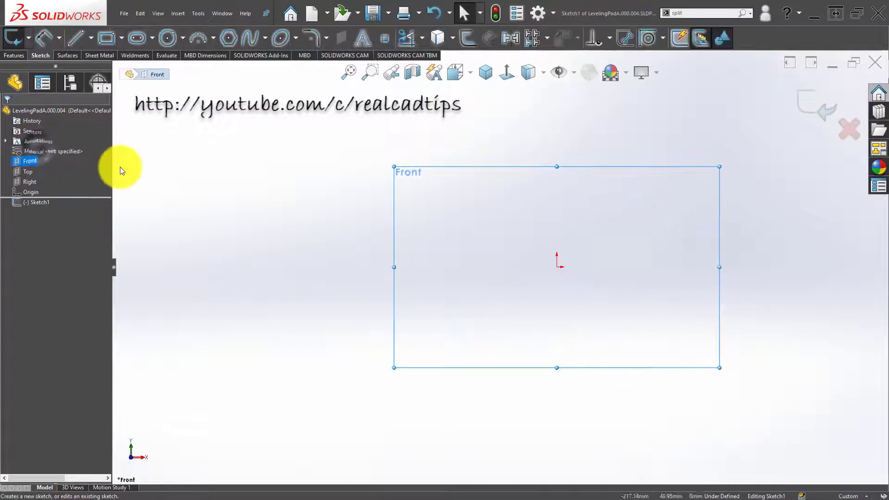
pyautogui.click(92, 37)
pyautogui.click(93, 37)
pyautogui.click(92, 66)
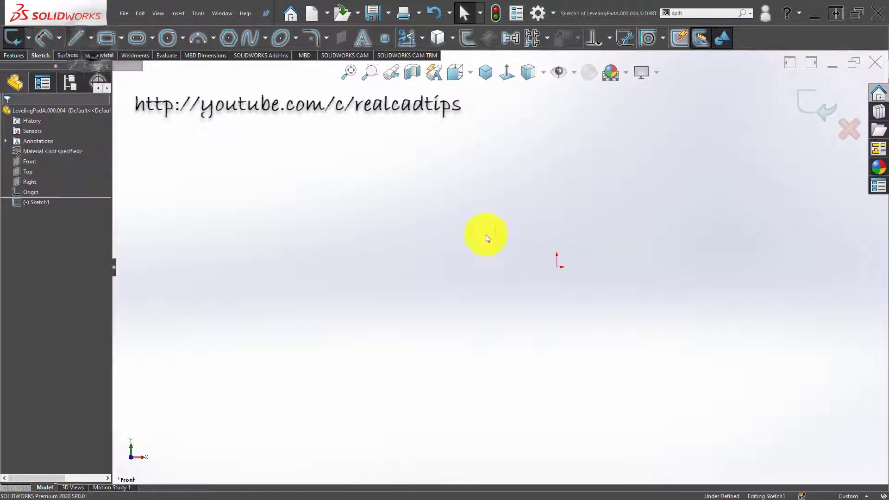
pyautogui.click(556, 267)
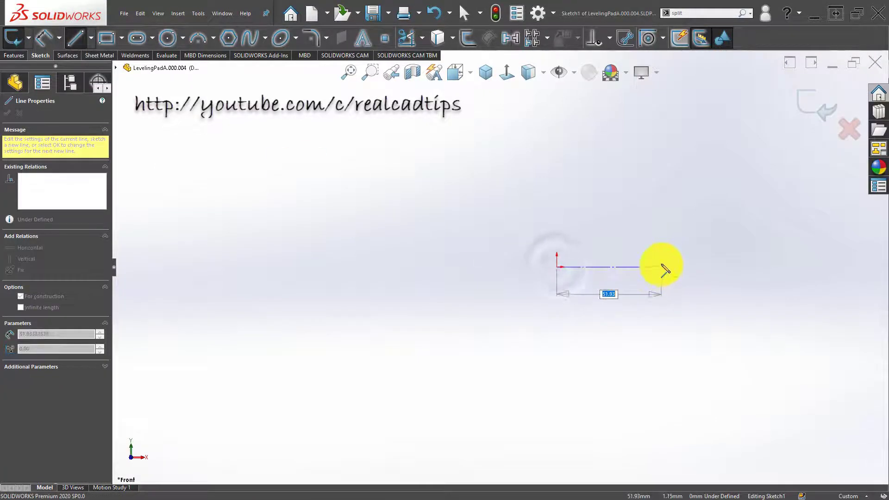
pyautogui.click(662, 267)
pyautogui.doubleClick(609, 310)
pyautogui.scroll(-4, 669, 217)
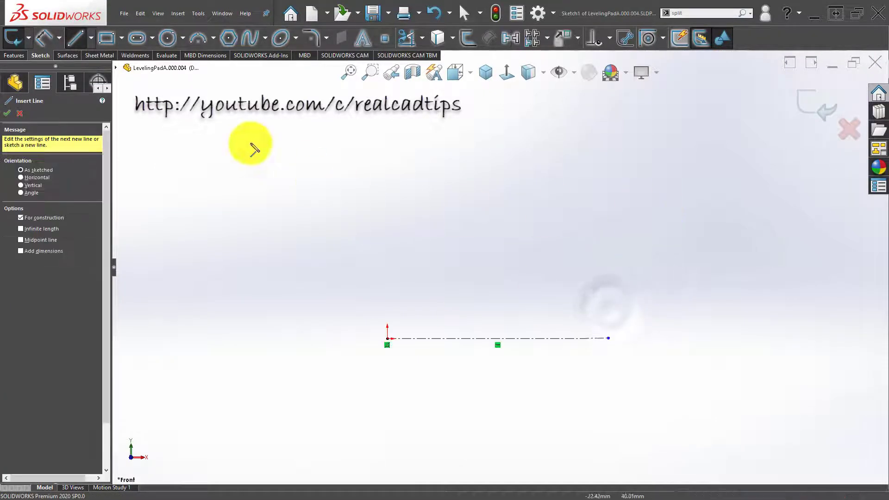
# Draw a vertical line up from the origin and a closed rectangle about 32 mm long above the centerline, starting at that line's end
pyautogui.click(79, 43)
pyautogui.click(79, 43)
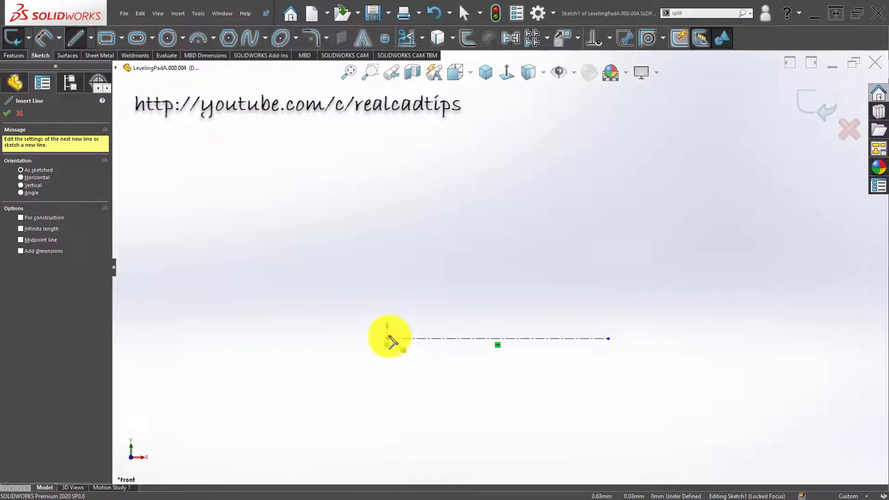
pyautogui.click(388, 339)
pyautogui.click(388, 262)
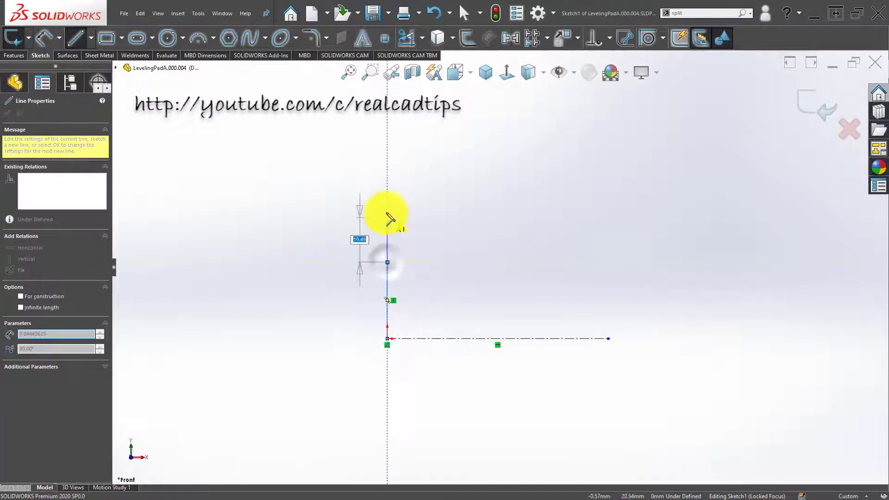
pyautogui.click(387, 211)
pyautogui.click(523, 211)
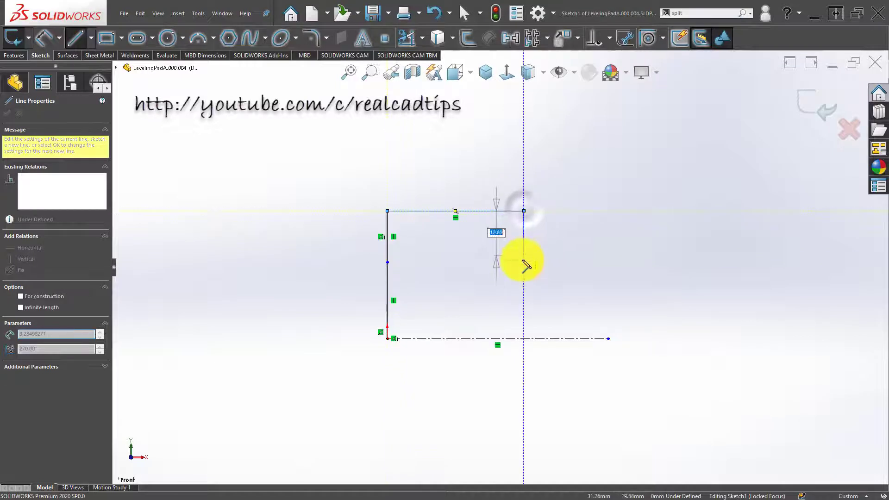
pyautogui.click(524, 262)
pyautogui.click(388, 262)
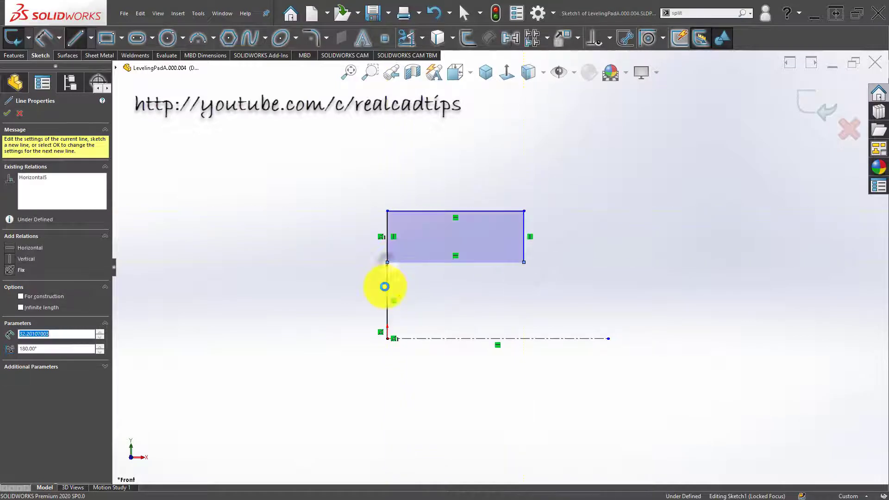
# Convert the vertical line between the origin and the rectangle into construction geometry
pyautogui.press('Escape')
pyautogui.click(388, 280)
pyautogui.click(333, 288)
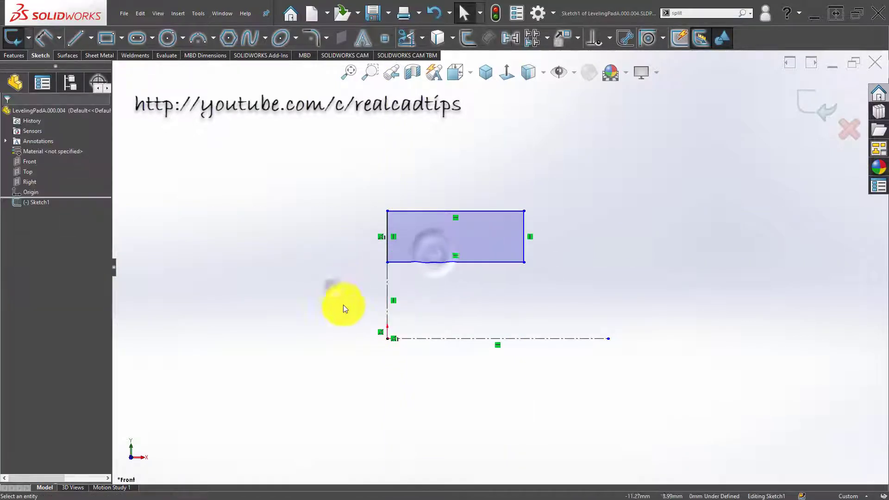
# Dimension the rectangle's lower edge as a 5 mm diameter across the centerline
pyautogui.scroll(3, 366, 342)
pyautogui.click(483, 264)
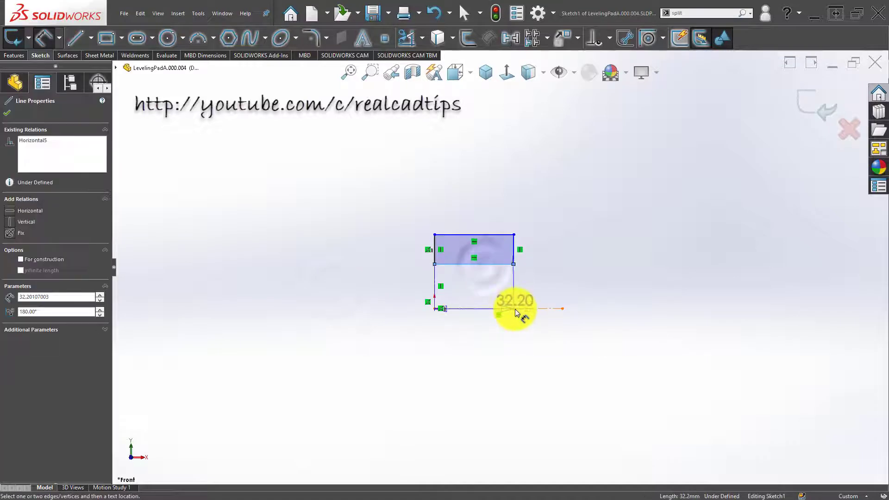
pyautogui.click(515, 308)
pyautogui.click(517, 324)
pyautogui.write('5')
pyautogui.press('Return')
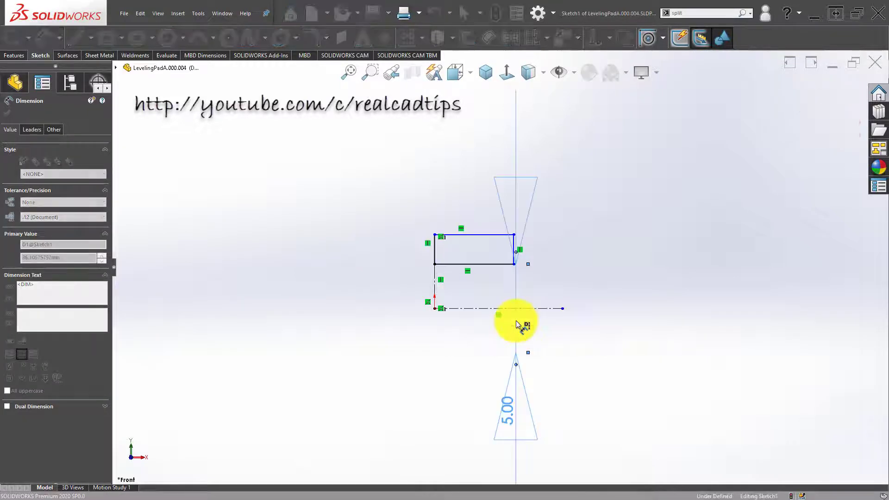
pyautogui.click(401, 359)
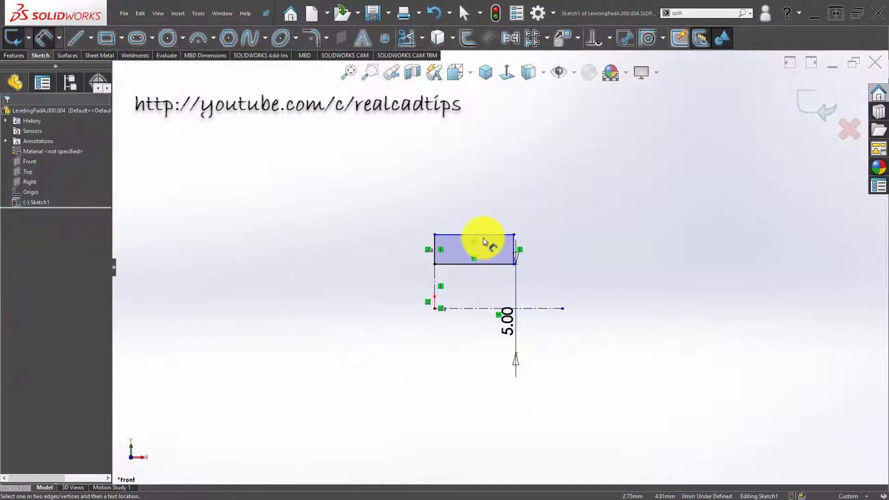
# Dimension the rectangle's upper edge as a 20 mm diameter across the centerline
pyautogui.click(483, 235)
pyautogui.click(547, 307)
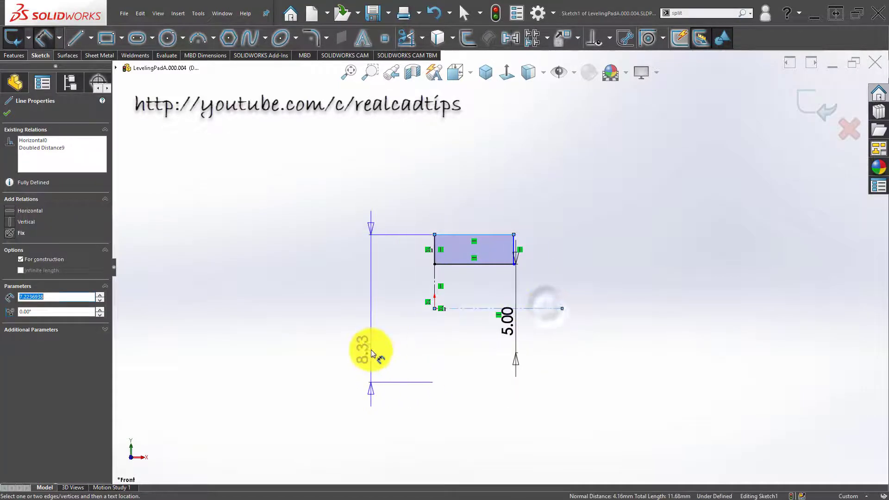
pyautogui.click(371, 349)
pyautogui.write('20')
pyautogui.press('Return')
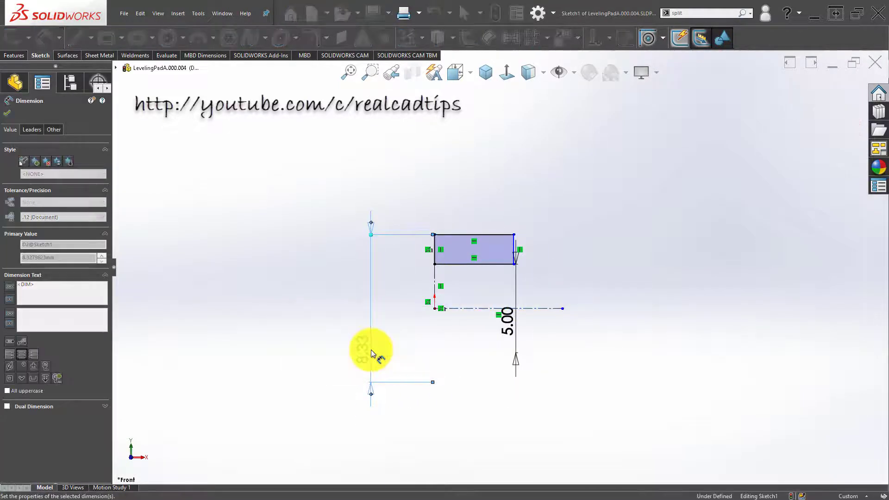
# Dimension the distance between the rectangle's two vertical sides as 12 mm
pyautogui.click(287, 284)
pyautogui.scroll(4, 467, 254)
pyautogui.scroll(-2, 495, 235)
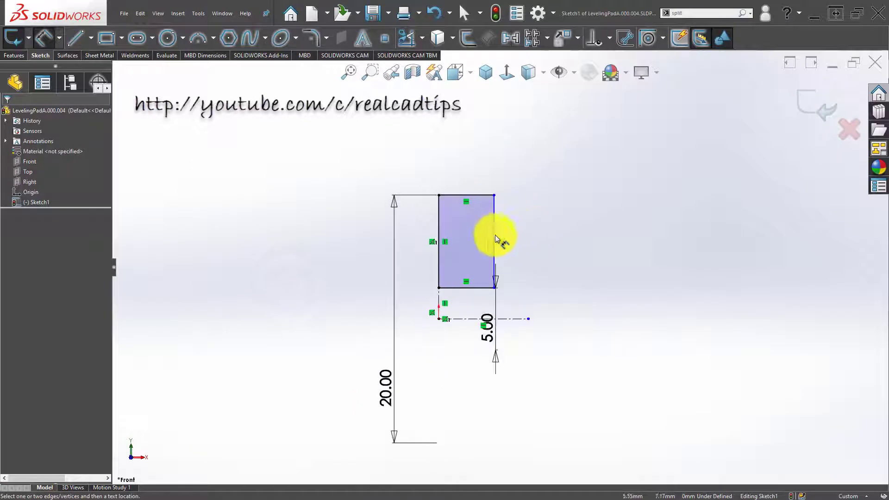
pyautogui.click(437, 210)
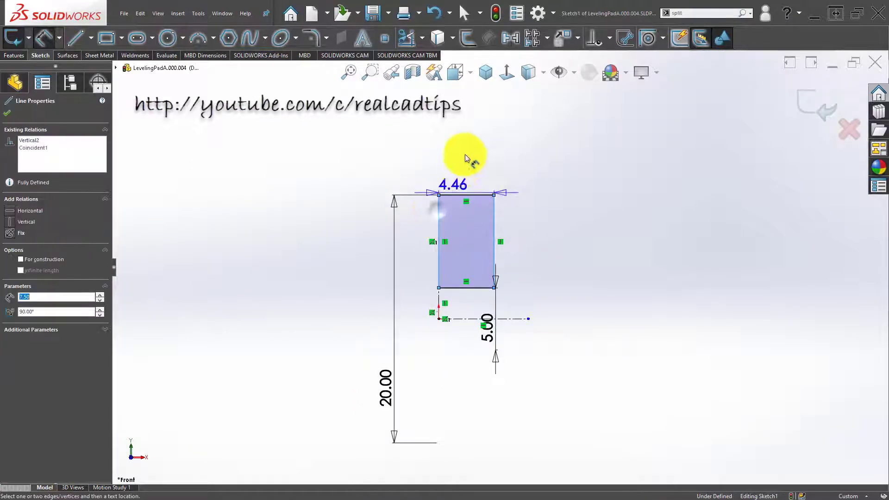
pyautogui.click(466, 148)
pyautogui.write('12')
pyautogui.press('Return')
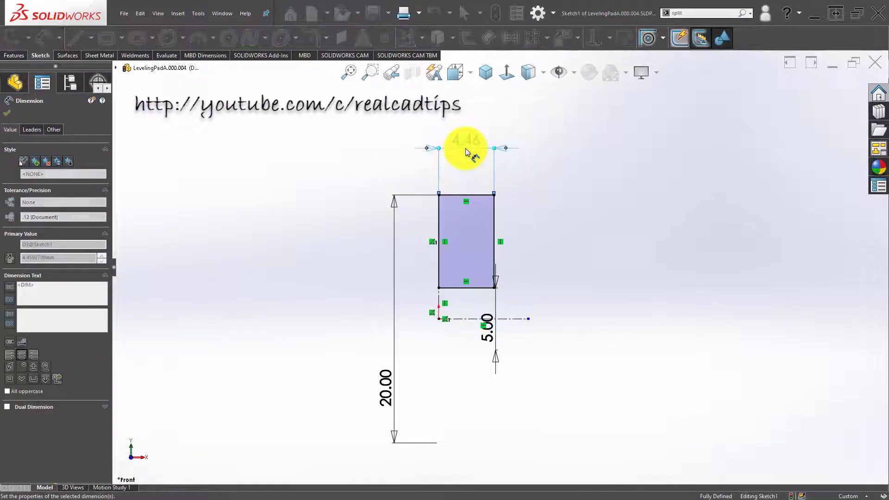
pyautogui.click(127, 121)
# Revolve the rectangular profile 360 degrees about the horizontal centerline to form the ring
pyautogui.click(15, 56)
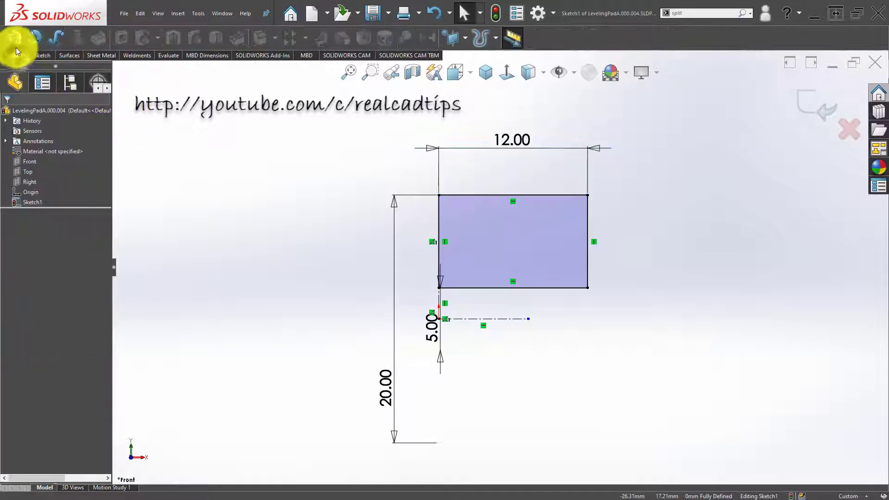
pyautogui.click(30, 39)
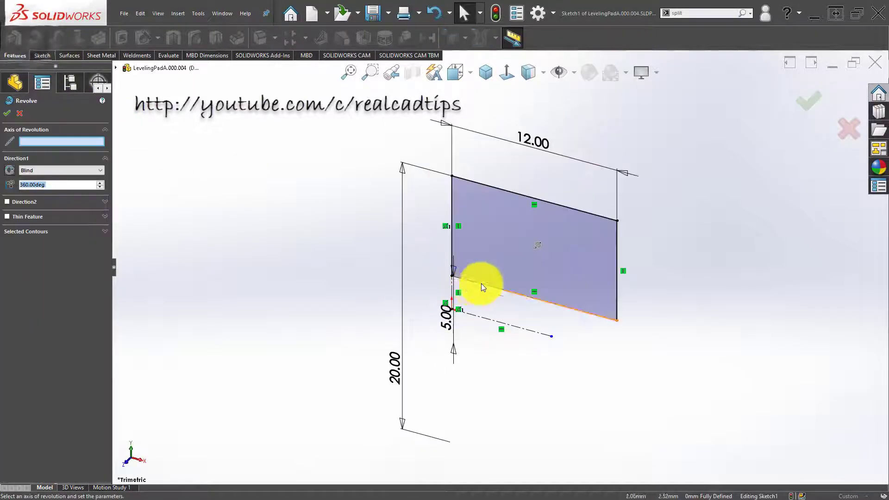
pyautogui.click(536, 333)
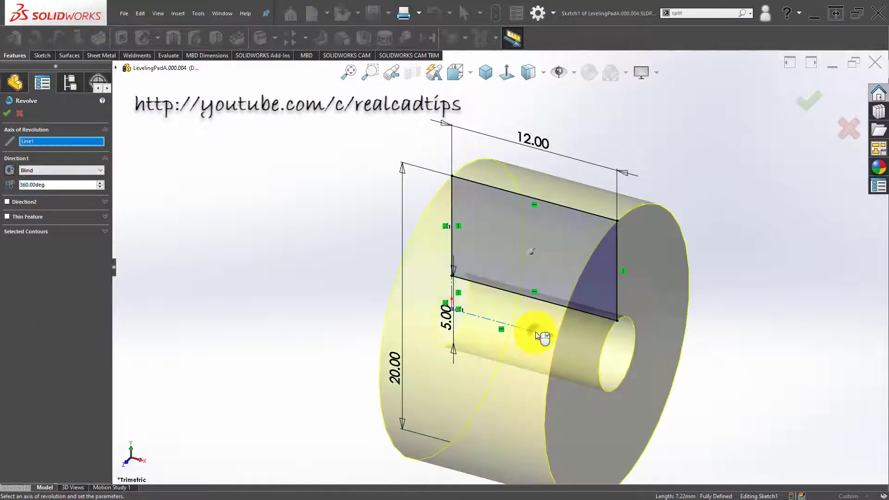
pyautogui.press('Return')
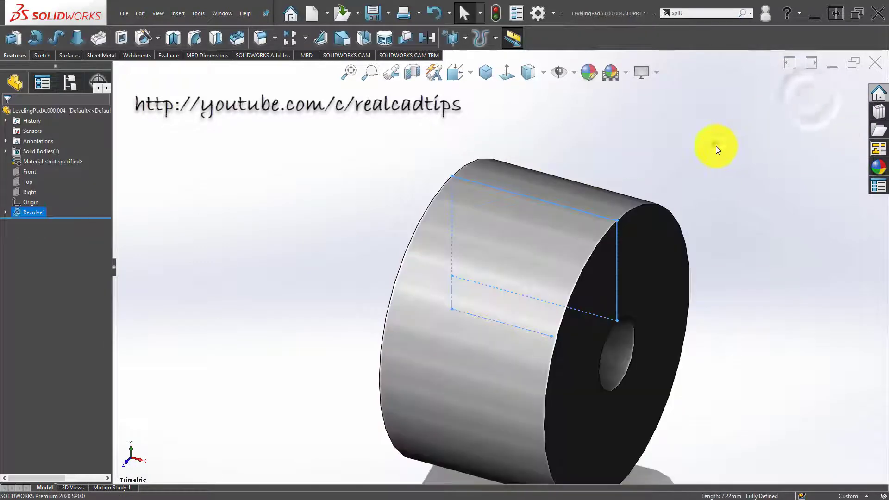
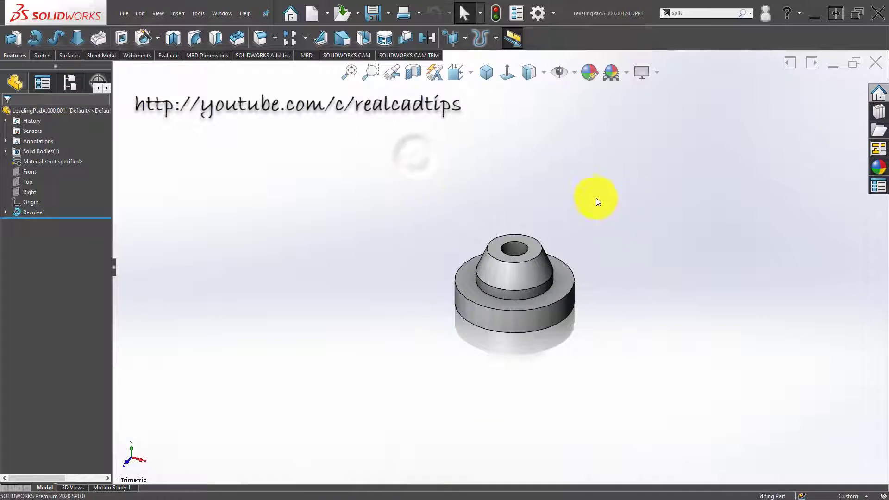
# Create a new assembly from LevelingPadA.000.001 and place the pad at the assembly origin
pyautogui.scroll(-1, 611, 208)
pyautogui.click(327, 10)
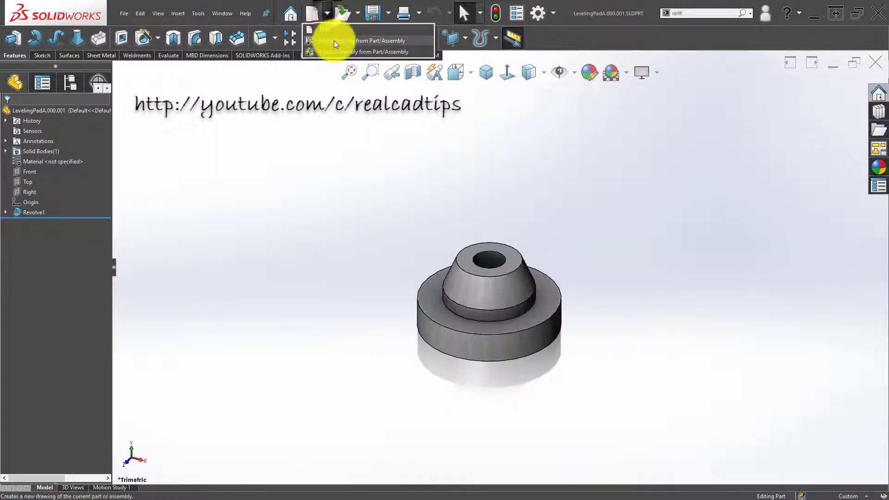
pyautogui.click(337, 48)
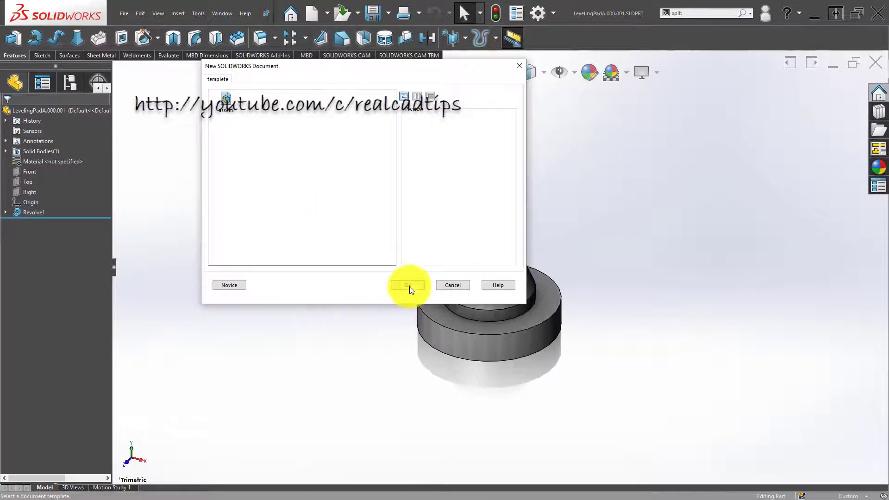
pyautogui.click(410, 286)
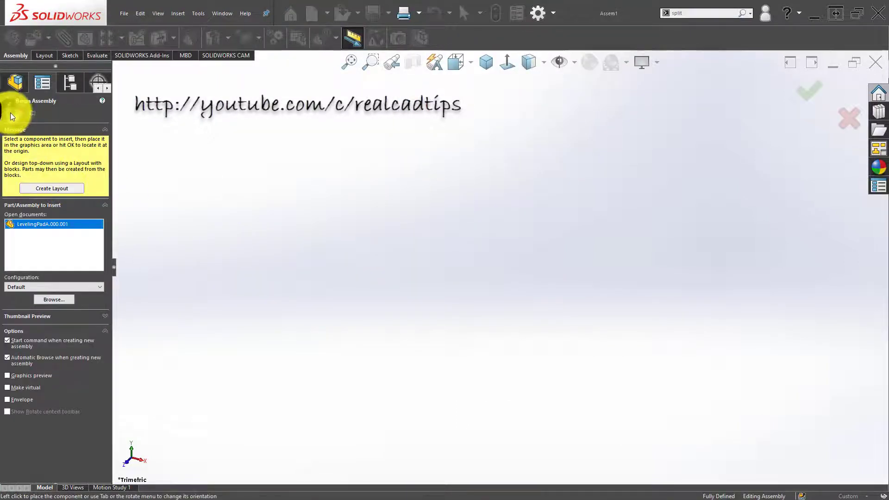
pyautogui.click(13, 116)
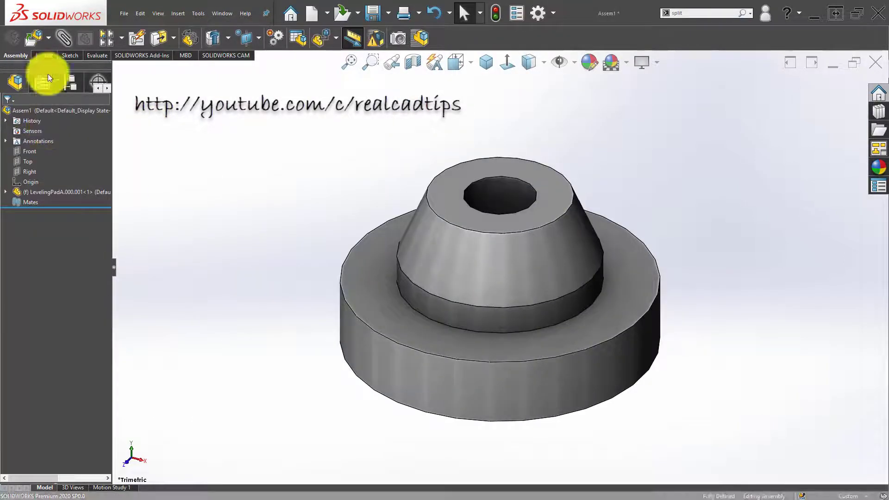
# Insert the parts LevelingPadA.000.002, LevelingPadA.000.003 and LevelingPadA.000.004 into the assembly, placed beside the pad
pyautogui.click(35, 42)
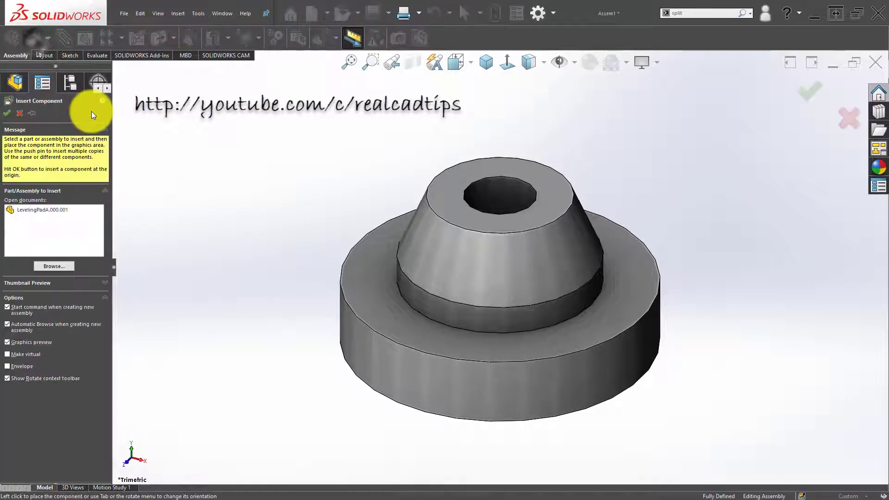
pyautogui.click(62, 267)
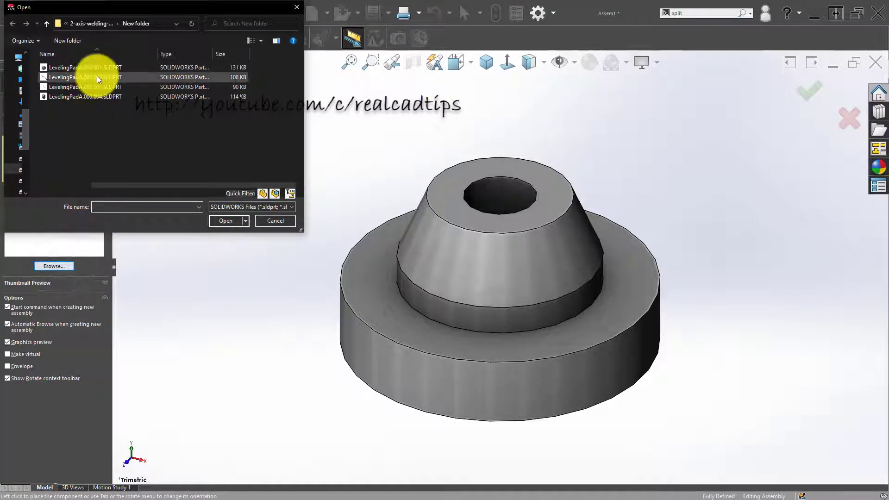
pyautogui.click(96, 77)
pyautogui.keyDown('shift'); pyautogui.click(98, 96); pyautogui.keyUp('shift')
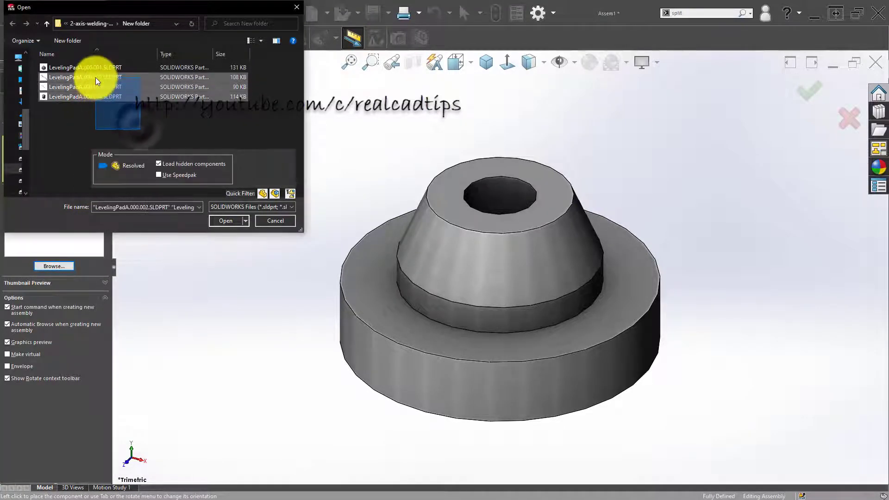
pyautogui.click(223, 221)
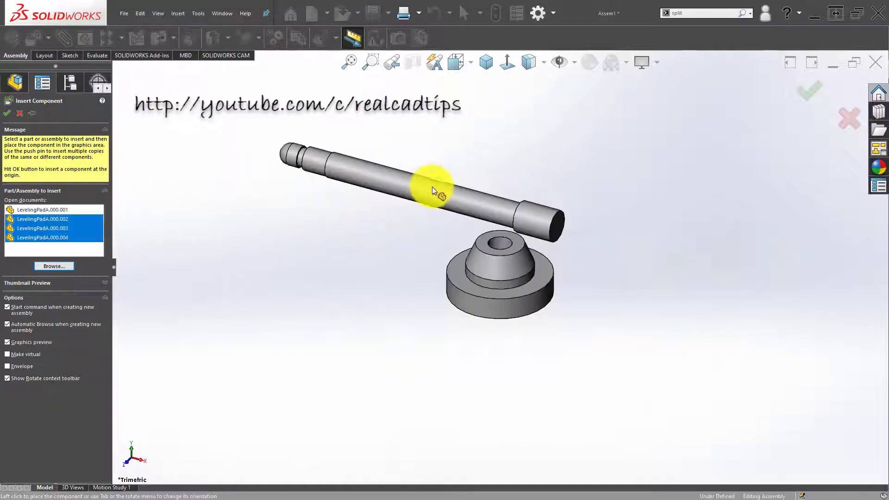
pyautogui.scroll(3, 433, 187)
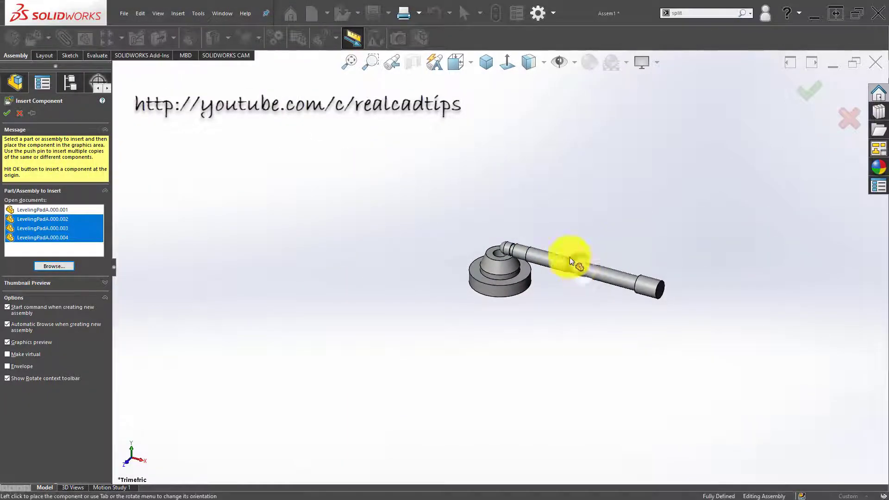
pyautogui.click(570, 257)
pyautogui.click(569, 204)
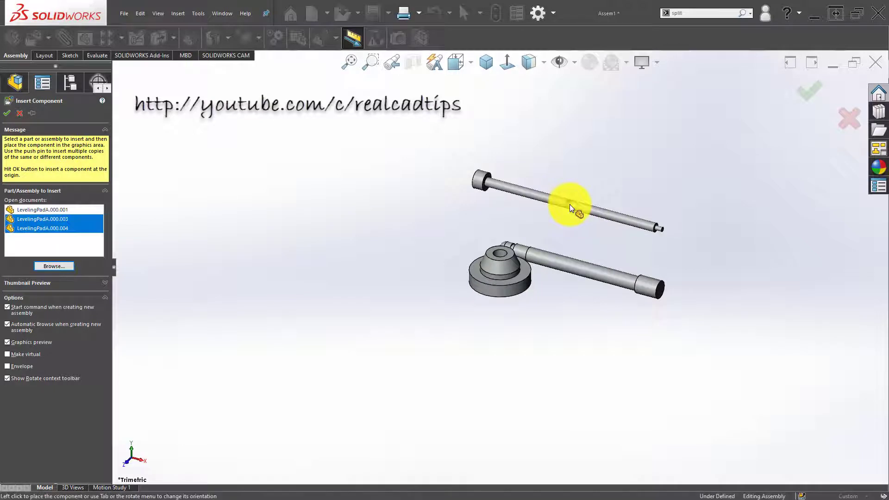
pyautogui.click(671, 218)
# Add a concentric mate between the ring's outer cylindrical face and the thin rod's small end pin
pyautogui.scroll(-3, 667, 222)
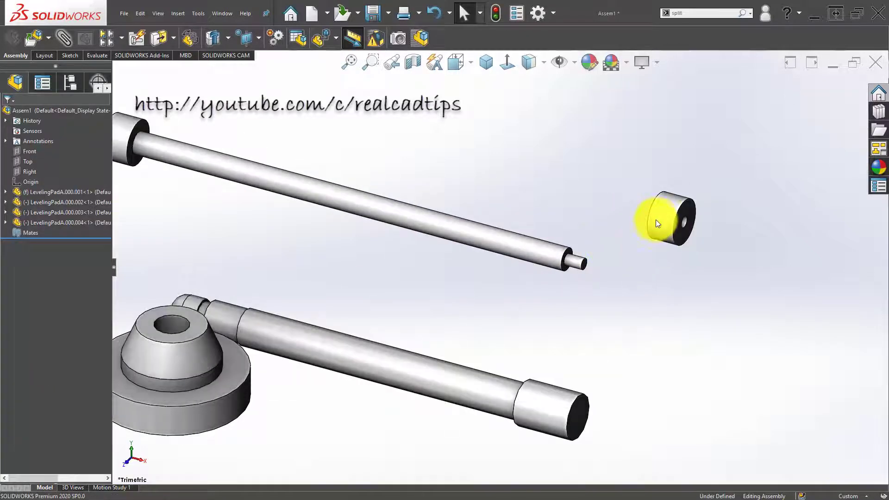
pyautogui.click(657, 224)
pyautogui.keyDown('ctrl'); pyautogui.click(580, 263); pyautogui.keyUp('ctrl')
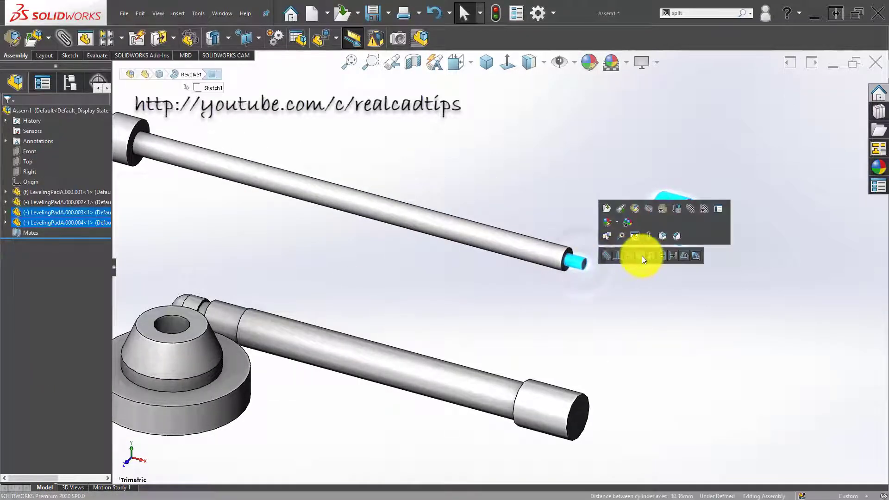
pyautogui.click(642, 255)
# Add a coincident mate between the ring's inner flat face and the thin rod's end shoulder
pyautogui.scroll(-3, 583, 252)
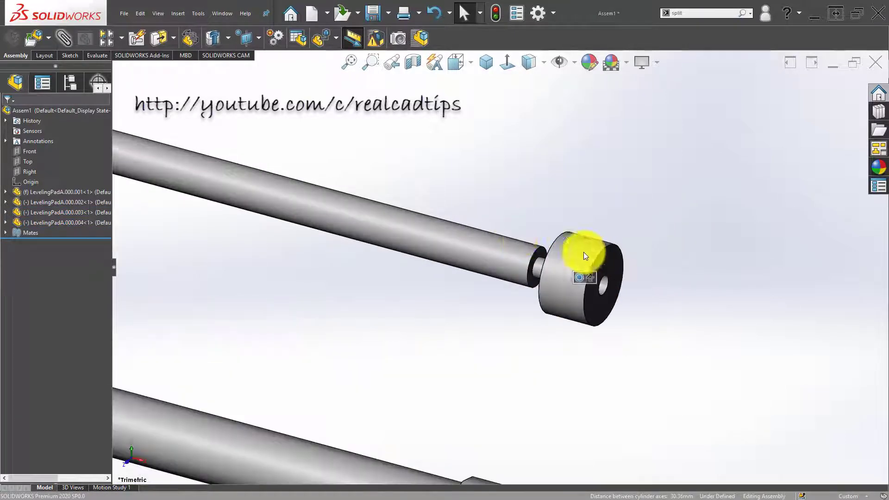
pyautogui.scroll(-2, 516, 238)
pyautogui.moveTo(561, 279); pyautogui.dragTo(526, 293, button='middle')
pyautogui.click(577, 259)
pyautogui.scroll(-3, 540, 253)
pyautogui.keyDown('ctrl'); pyautogui.click(546, 252); pyautogui.keyUp('ctrl')
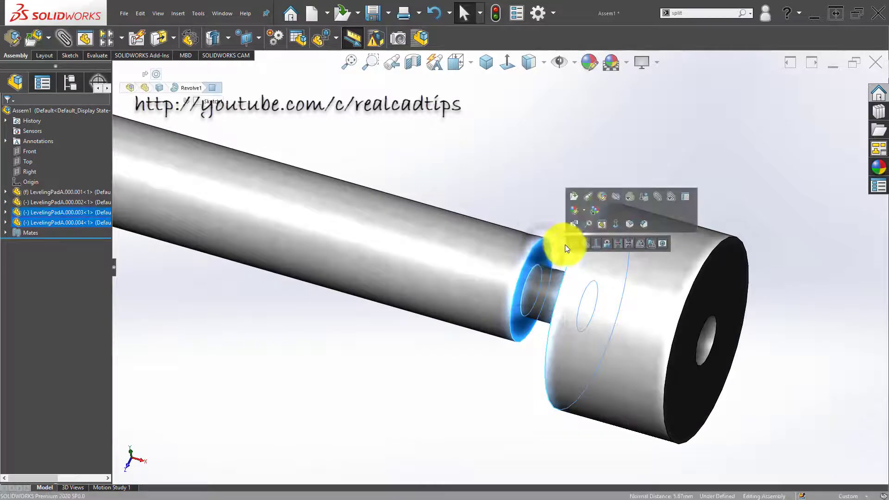
pyautogui.click(575, 243)
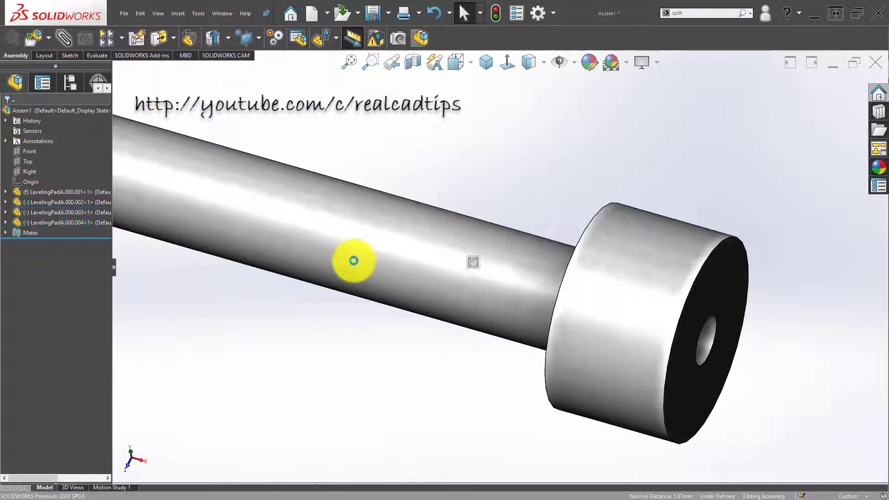
# Add a concentric mate between the thick shaft's cylindrical face near its rounded end and the pad's center hole
pyautogui.scroll(6, 353, 261)
pyautogui.scroll(-6, 446, 285)
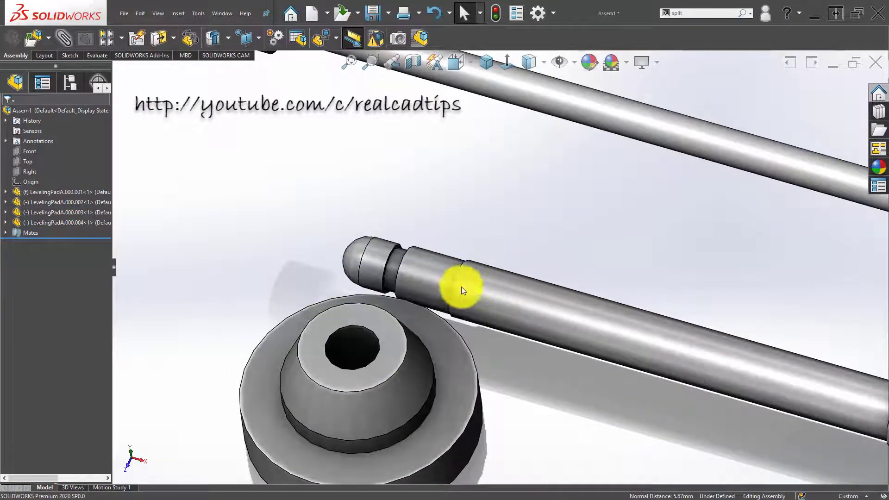
pyautogui.keyDown('ctrl'); pyautogui.click(354, 346); pyautogui.keyUp('ctrl')
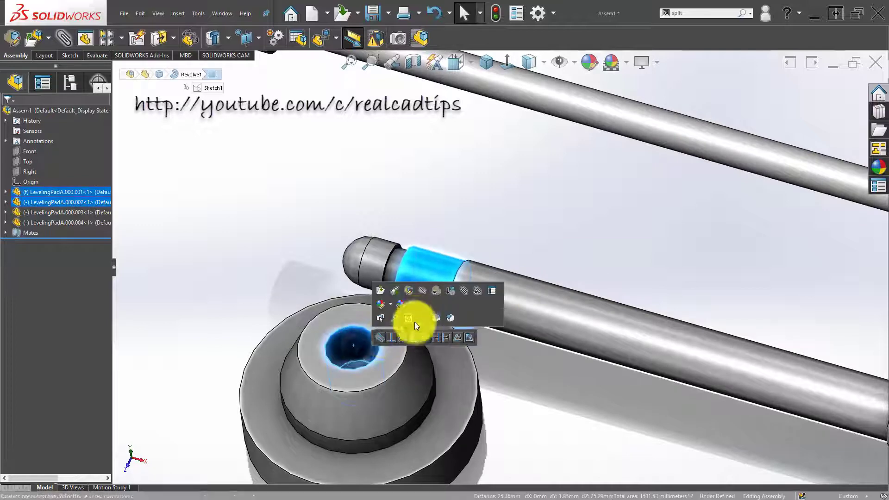
pyautogui.click(463, 291)
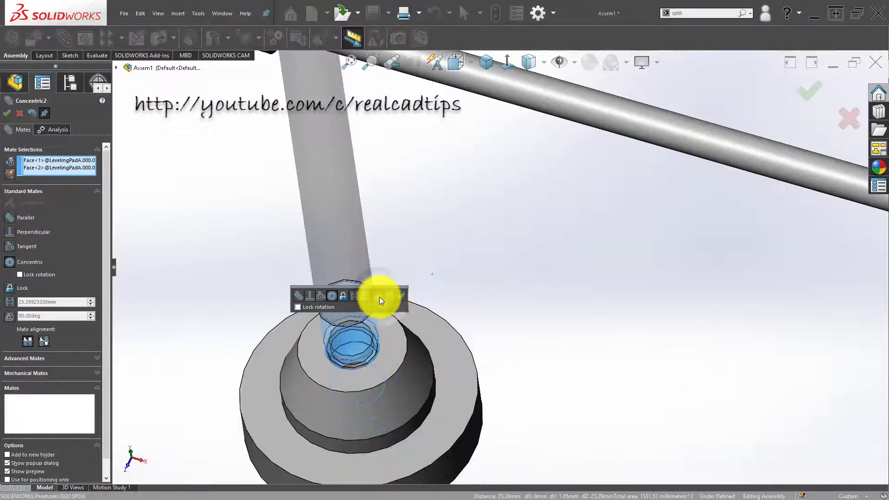
pyautogui.click(402, 294)
pyautogui.moveTo(359, 321); pyautogui.dragTo(349, 250, button='middle')
pyautogui.scroll(-5, 323, 357)
pyautogui.scroll(10, 388, 283)
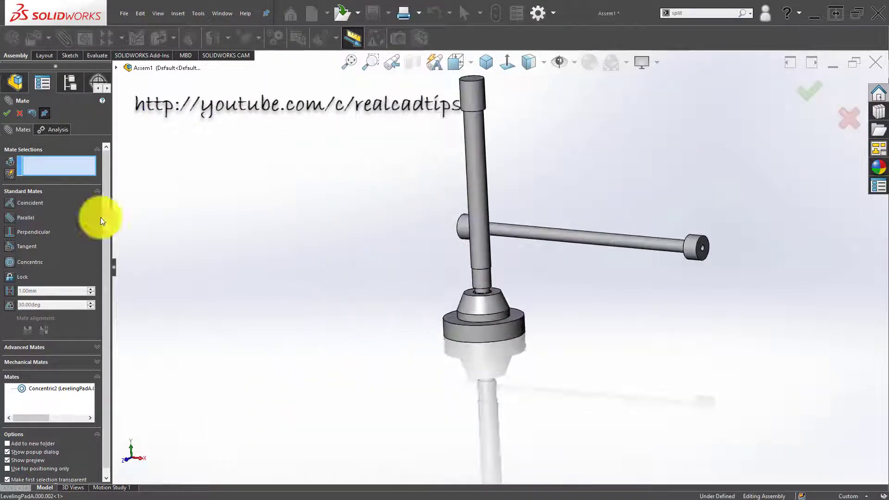
pyautogui.click(9, 115)
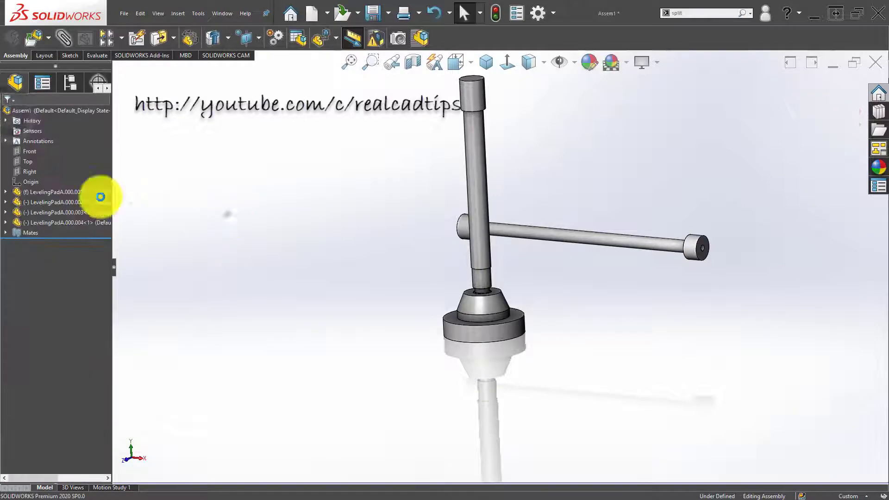
# Show a section view of the assembly cut through the Front plane
pyautogui.click(28, 151)
pyautogui.click(484, 66)
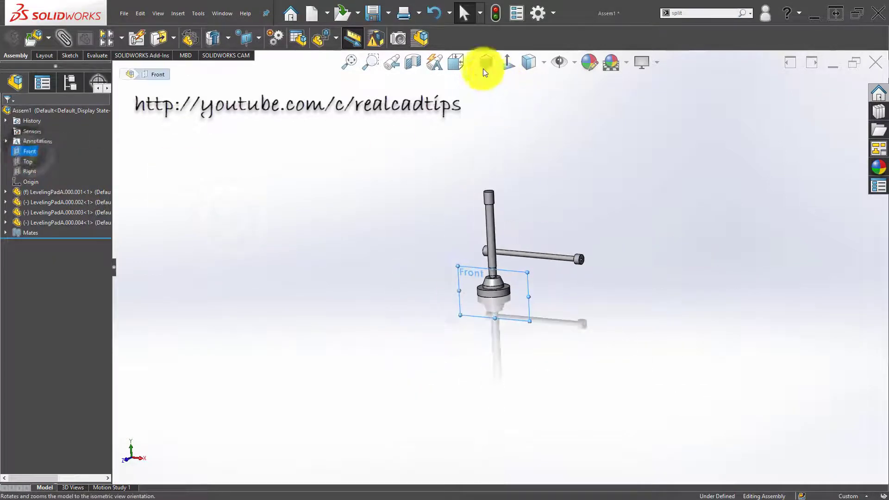
pyautogui.click(418, 61)
pyautogui.click(810, 88)
pyautogui.click(770, 193)
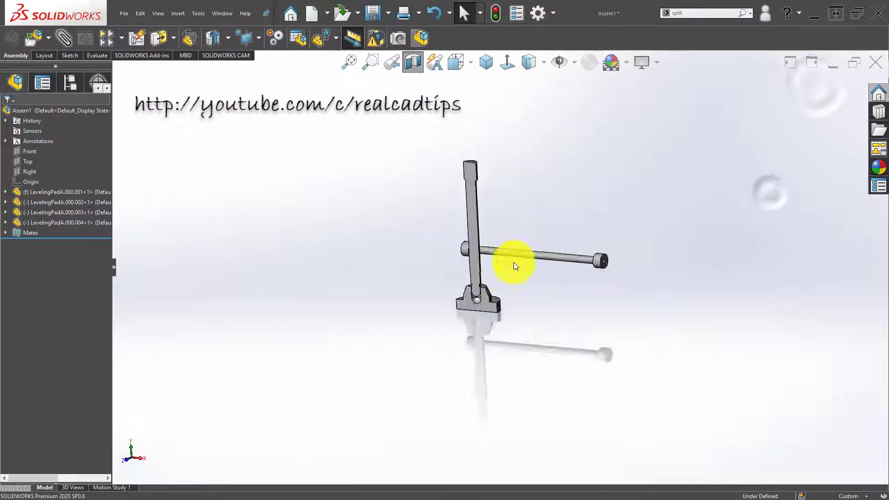
pyautogui.scroll(-7, 491, 274)
pyautogui.moveTo(457, 281); pyautogui.dragTo(480, 246, button='middle')
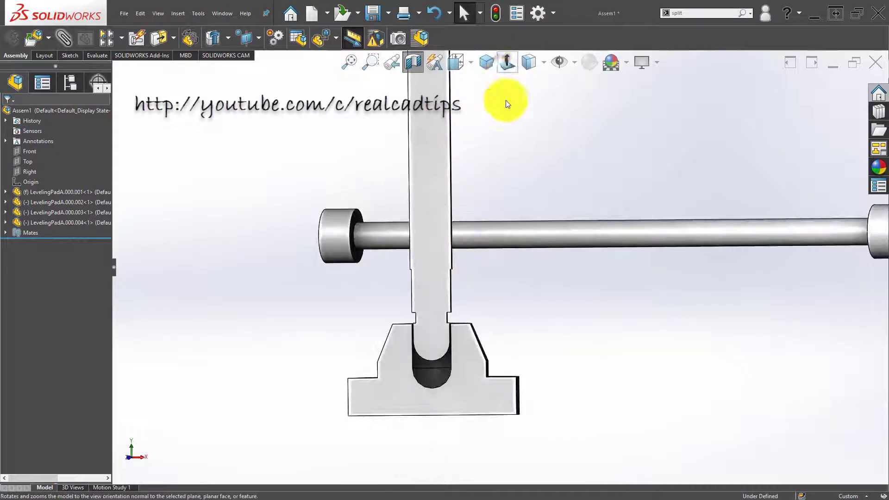
pyautogui.scroll(-4, 444, 287)
# Add a tangent mate between the thick shaft's rounded end face and the spherical bottom of the pad's socket
pyautogui.moveTo(420, 262); pyautogui.dragTo(533, 297)
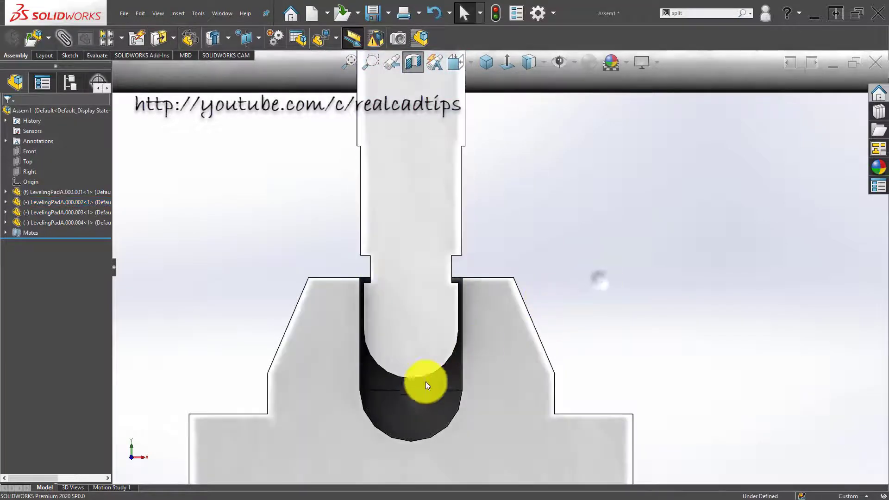
pyautogui.moveTo(423, 381); pyautogui.dragTo(437, 354, button='middle')
pyautogui.click(437, 354)
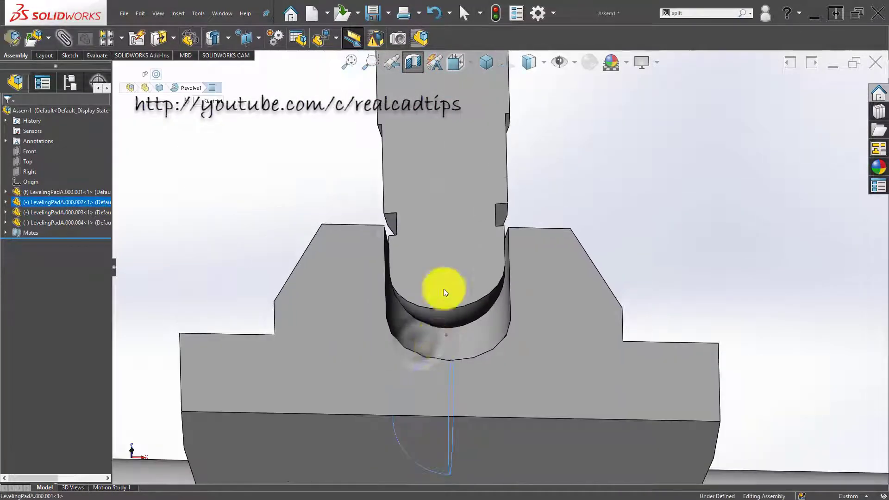
pyautogui.click(502, 15)
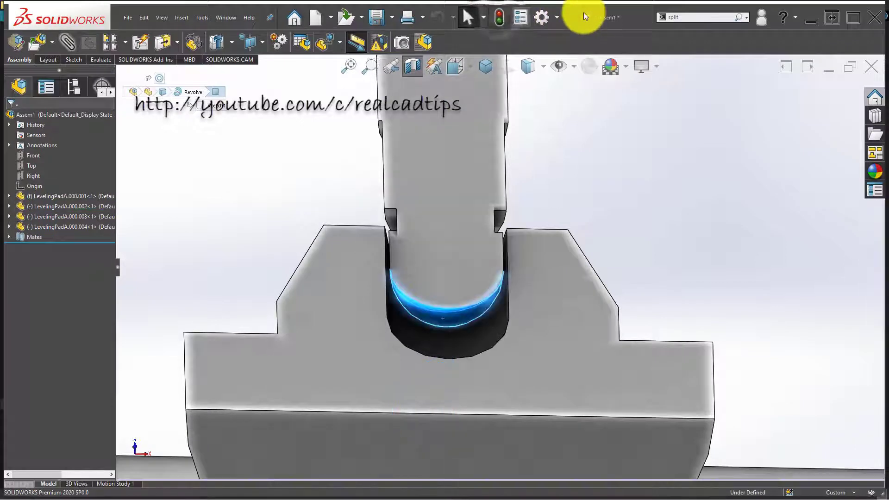
pyautogui.scroll(-5, 450, 324)
pyautogui.hotkey('ctrl', '1')
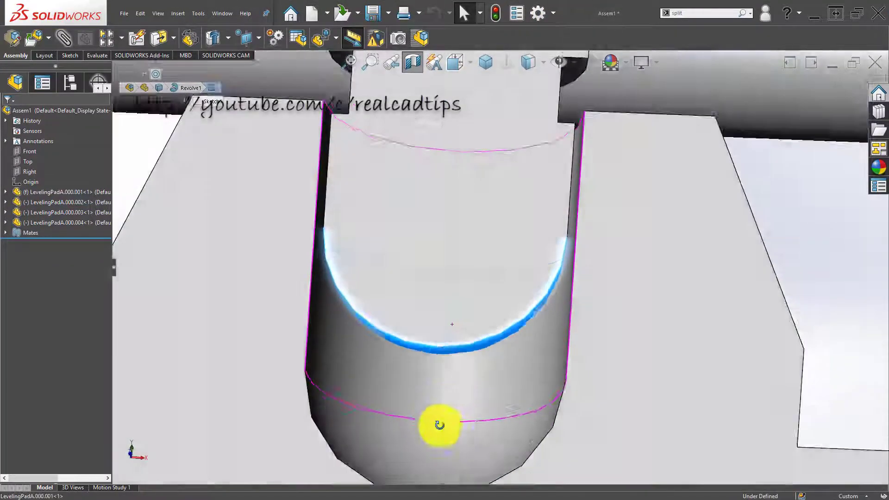
pyautogui.click(437, 415)
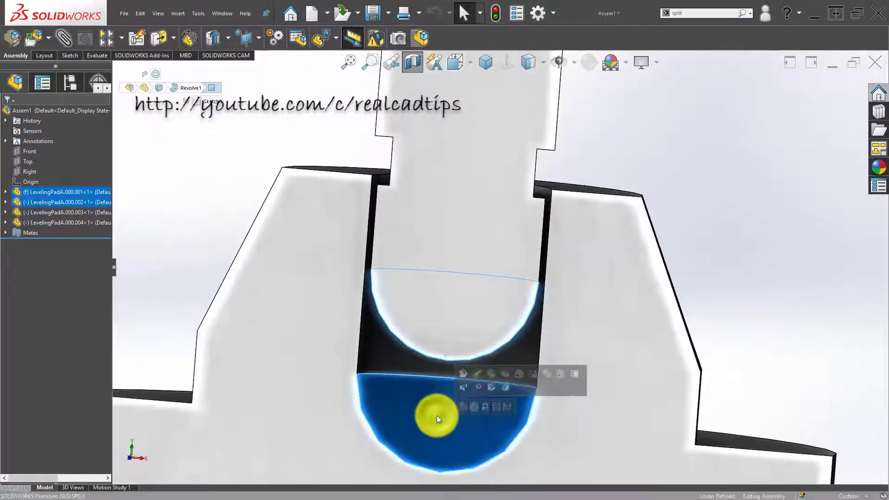
pyautogui.click(463, 410)
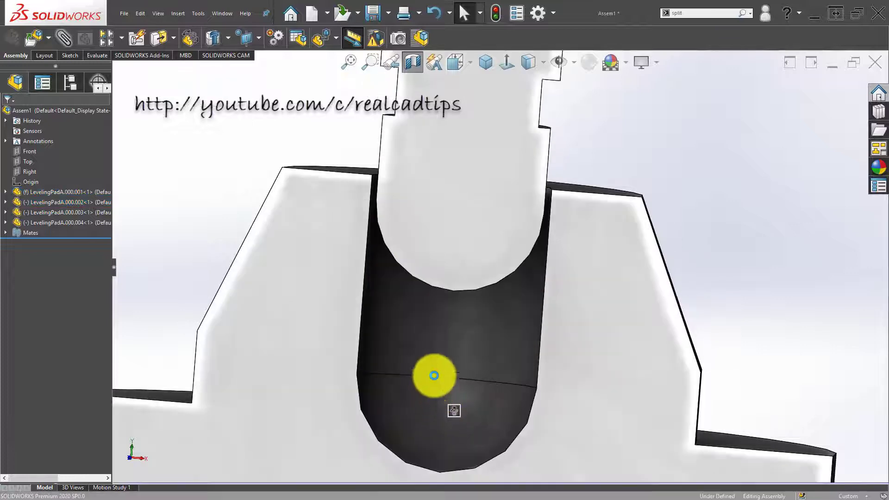
# Move and rotate the thick shaft to test its motion inside the pad's socket
pyautogui.scroll(2, 438, 366)
pyautogui.moveTo(472, 289)
pyautogui.mouseDown(button='middle')
pyautogui.moveTo(514, 252)
pyautogui.moveTo(512, 298)
pyautogui.moveTo(456, 180)
pyautogui.mouseUp(button='middle')
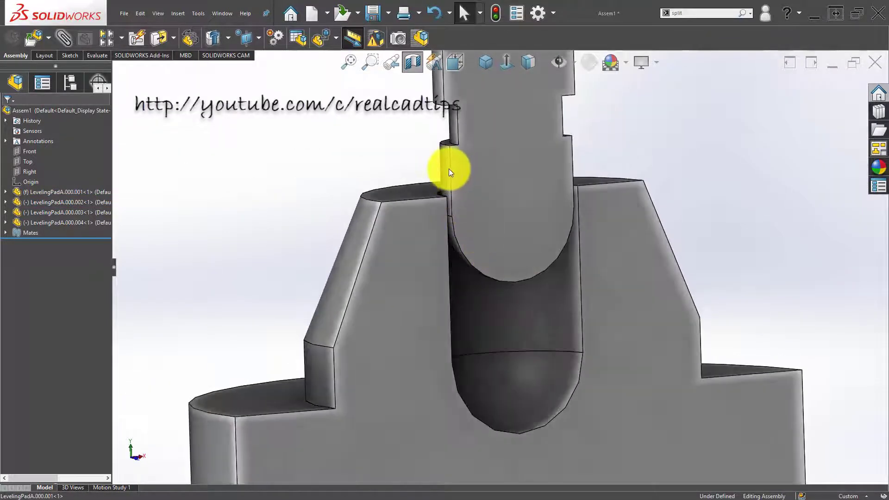
pyautogui.moveTo(449, 168); pyautogui.dragTo(446, 199)
pyautogui.click(362, 148)
pyautogui.scroll(3, 360, 232)
pyautogui.scroll(-8, 370, 263)
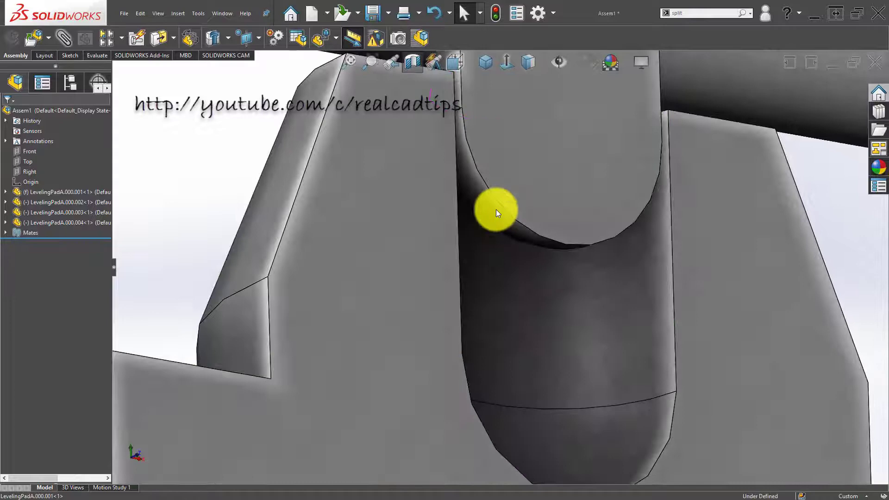
pyautogui.moveTo(496, 213); pyautogui.dragTo(449, 250)
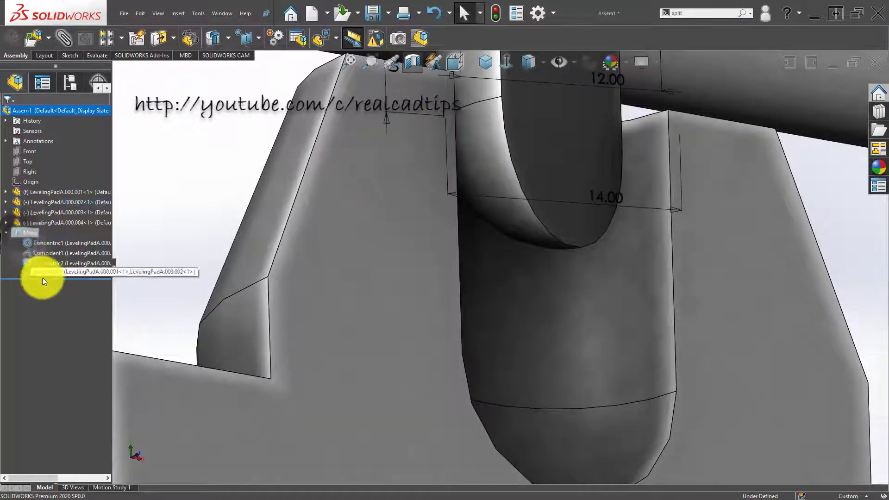
# Delete the tangent mate between the pad and the thick shaft
pyautogui.click(67, 273)
pyautogui.scroll(5, 573, 319)
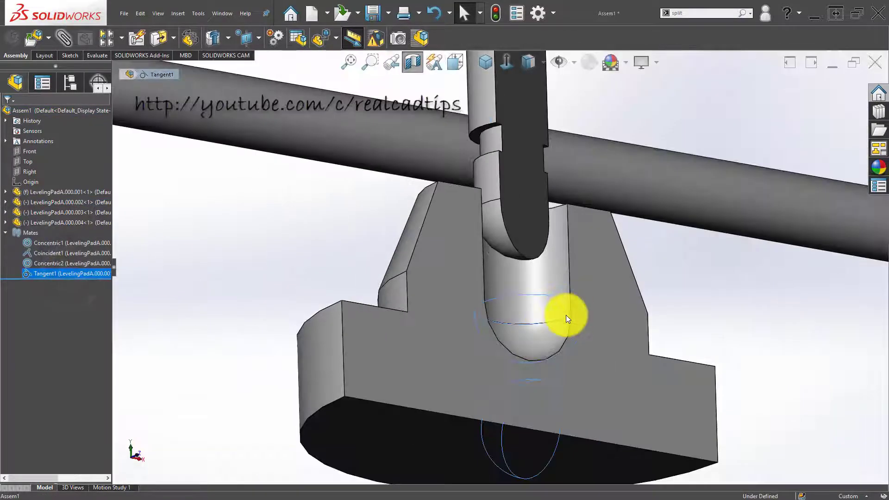
pyautogui.press('Delete')
pyautogui.press('Return')
pyautogui.scroll(-5, 510, 254)
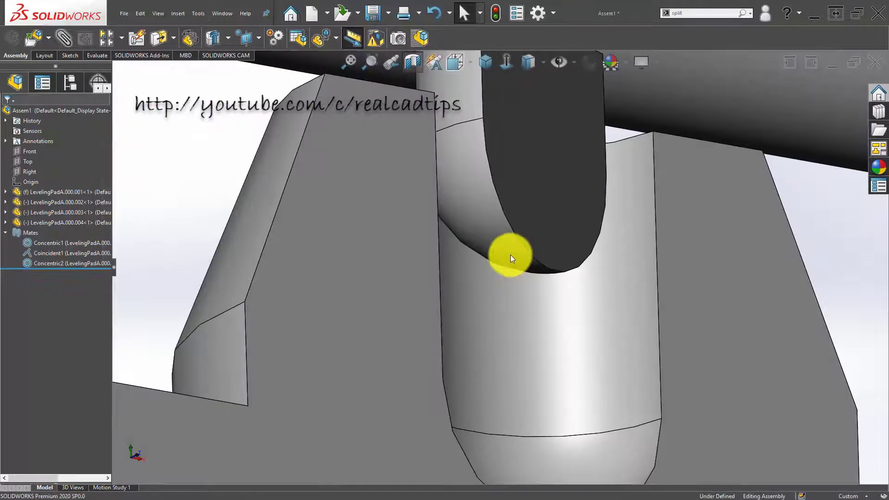
pyautogui.scroll(2, 511, 254)
pyautogui.click(499, 236)
pyautogui.scroll(1, 496, 253)
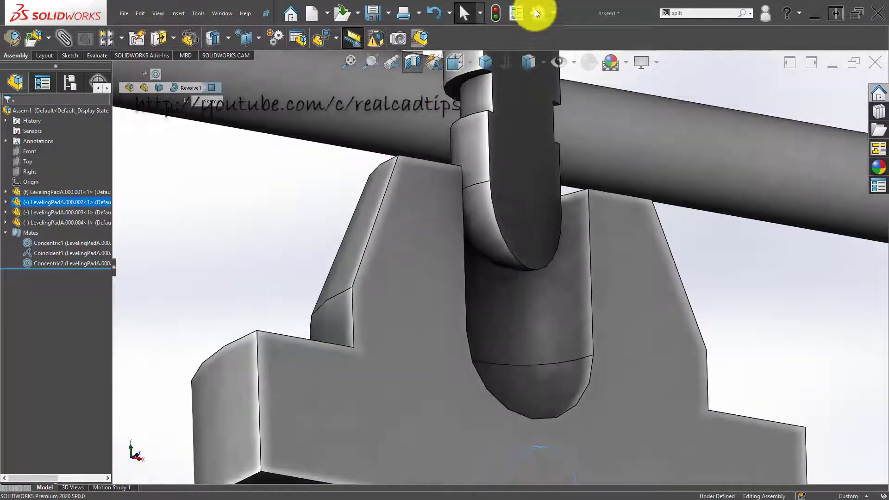
pyautogui.click(495, 14)
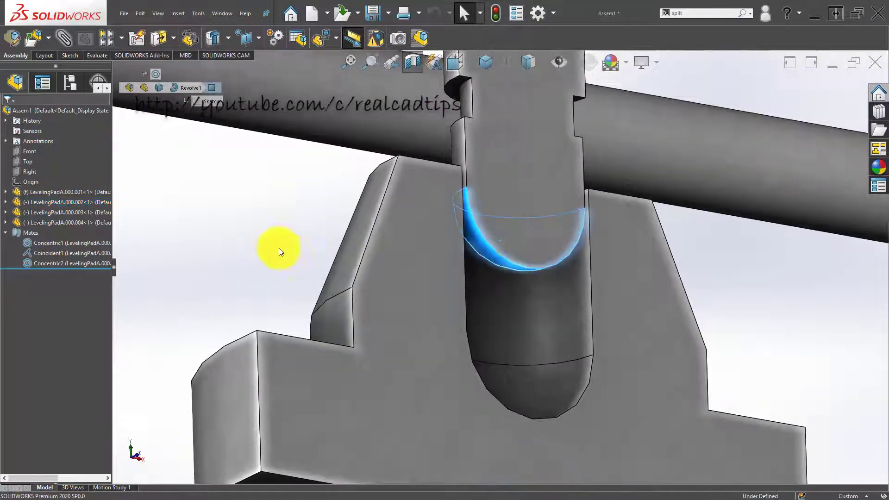
pyautogui.click(251, 239)
pyautogui.scroll(-4, 441, 261)
pyautogui.click(451, 262)
pyautogui.scroll(4, 485, 302)
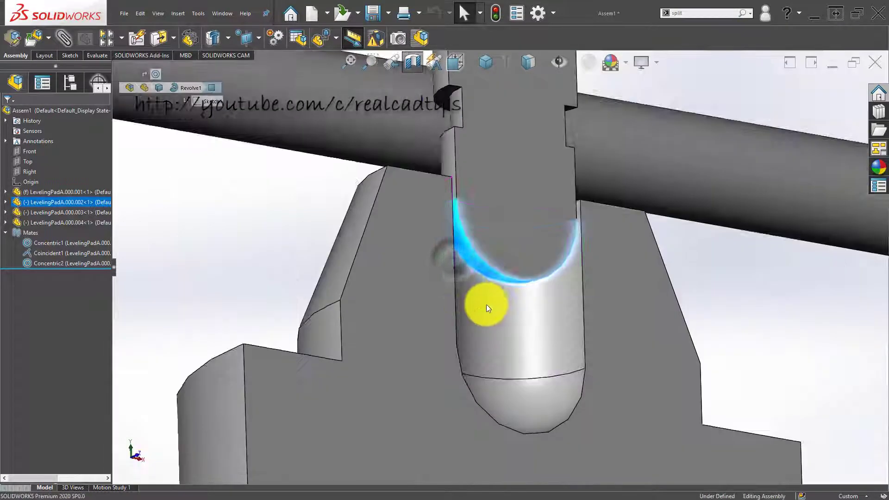
pyautogui.moveTo(486, 304); pyautogui.dragTo(499, 413, button='middle')
pyautogui.keyDown('ctrl'); pyautogui.click(499, 413); pyautogui.keyUp('ctrl')
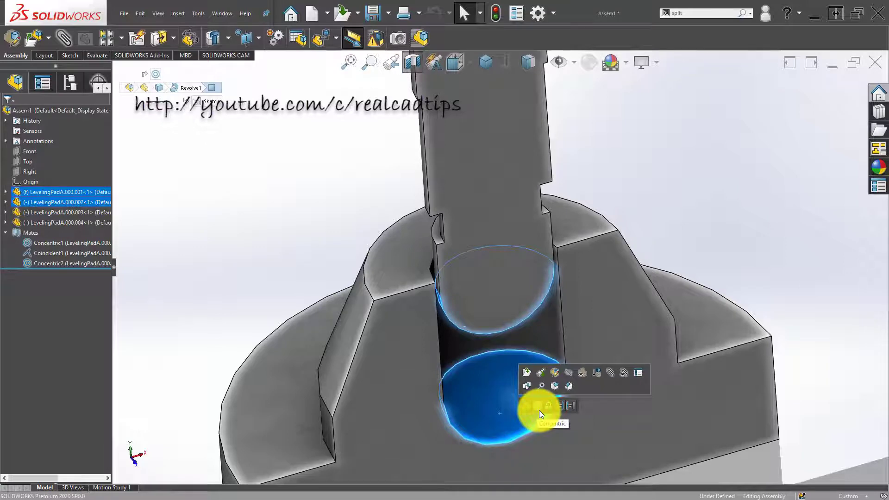
pyautogui.moveTo(305, 354); pyautogui.dragTo(307, 228, button='middle')
pyautogui.click(307, 229)
pyautogui.scroll(3, 463, 232)
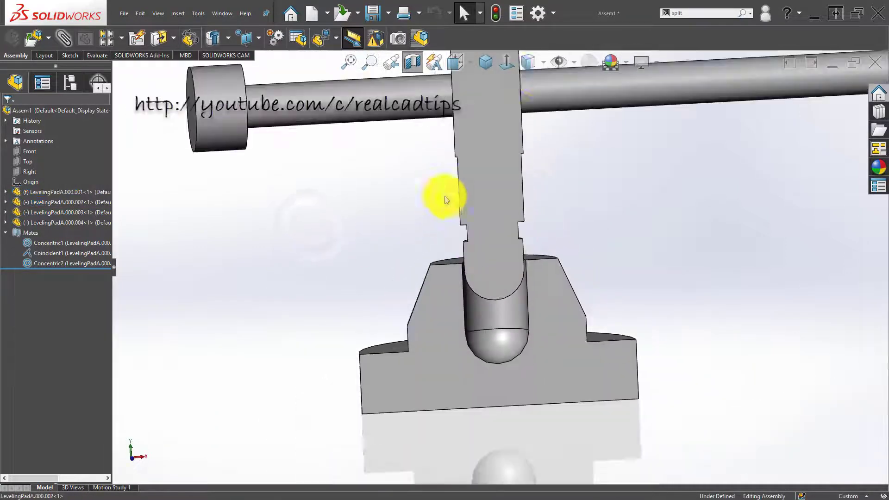
# Move the thick shaft down until its rounded end sits at the bottom of the pad's socket
pyautogui.click(511, 62)
pyautogui.scroll(-3, 505, 232)
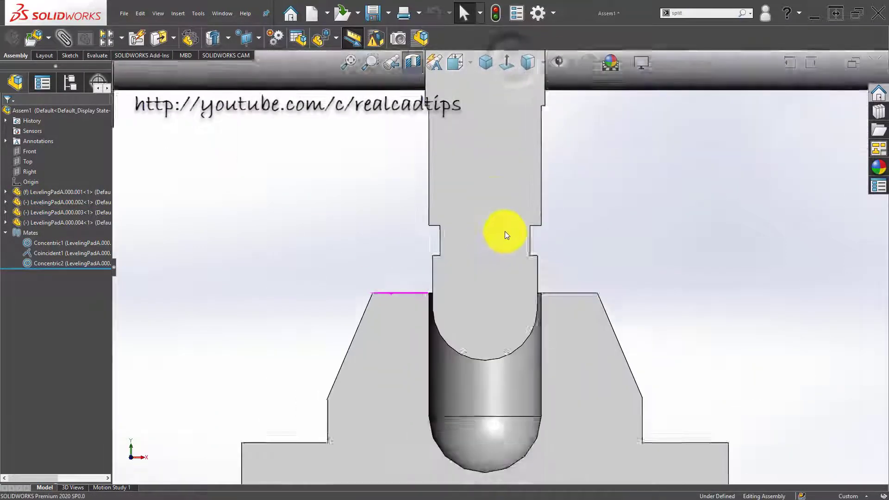
pyautogui.click(482, 391)
pyautogui.scroll(2, 478, 359)
pyautogui.moveTo(478, 360); pyautogui.dragTo(420, 271)
pyautogui.scroll(-1, 490, 277)
pyautogui.moveTo(420, 271)
pyautogui.mouseDown(button='middle')
pyautogui.moveTo(459, 209)
pyautogui.moveTo(442, 308)
pyautogui.moveTo(445, 298)
pyautogui.moveTo(403, 311)
pyautogui.mouseUp(button='middle')
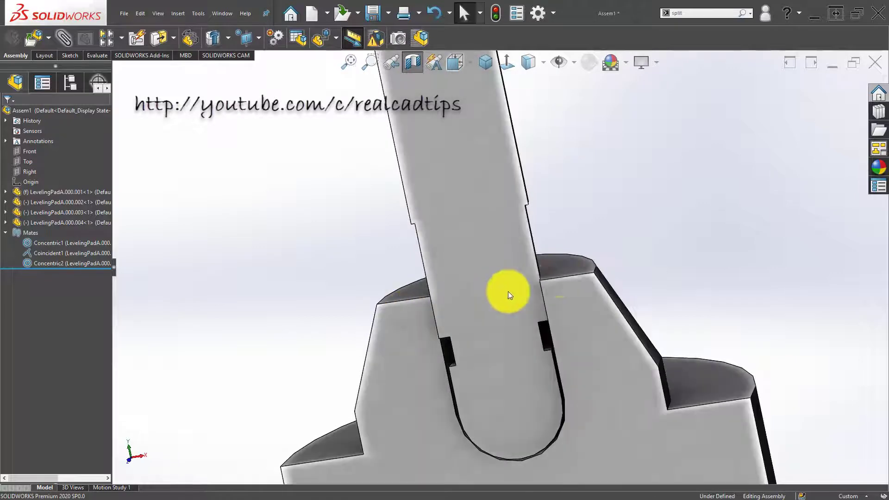
# Open the pad part from the assembly and edit the profile sketch of its revolve
pyautogui.click(572, 269)
pyautogui.click(595, 211)
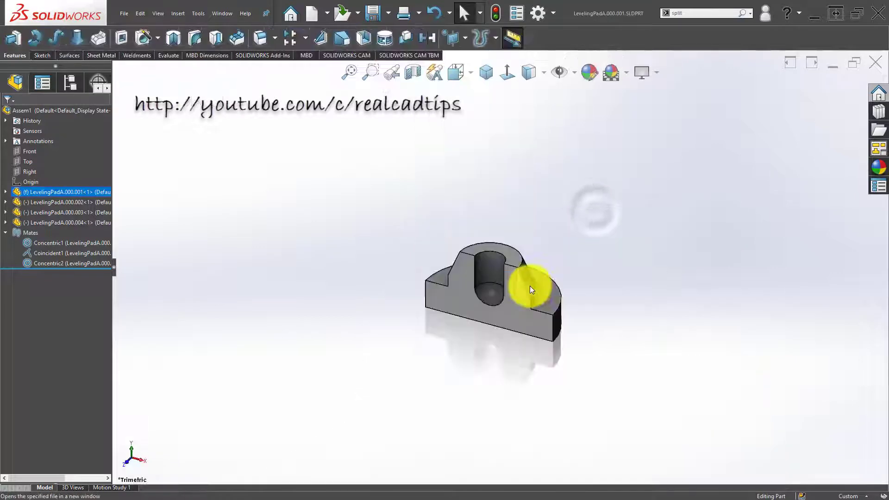
pyautogui.click(482, 248)
pyautogui.click(509, 202)
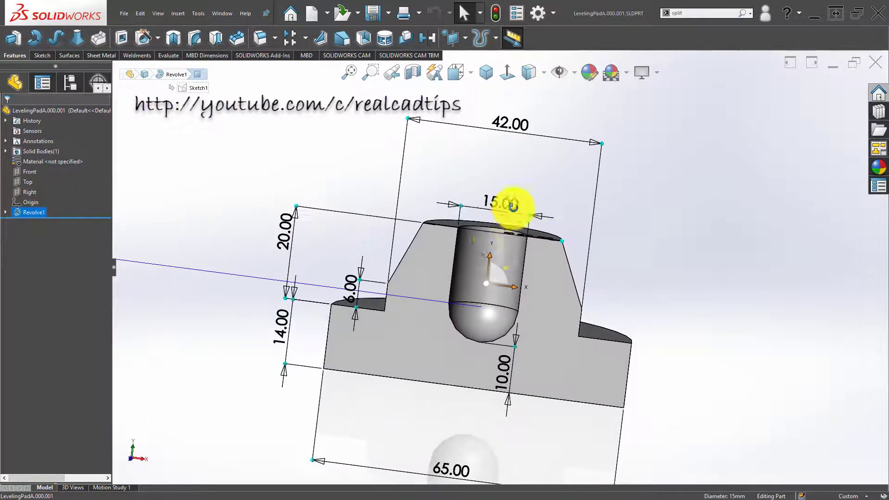
pyautogui.click(35, 211)
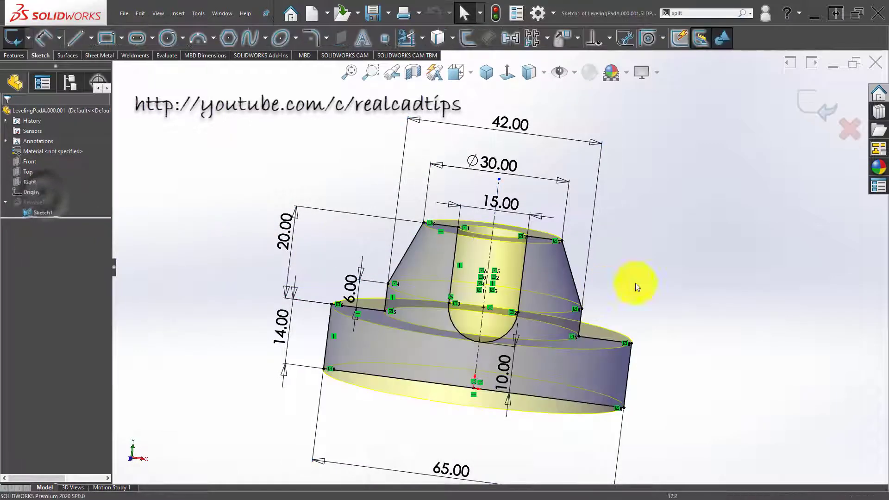
# Add a driven length dimension to the socket's straight wall, exit the sketch and return to the assembly
pyautogui.click(524, 261)
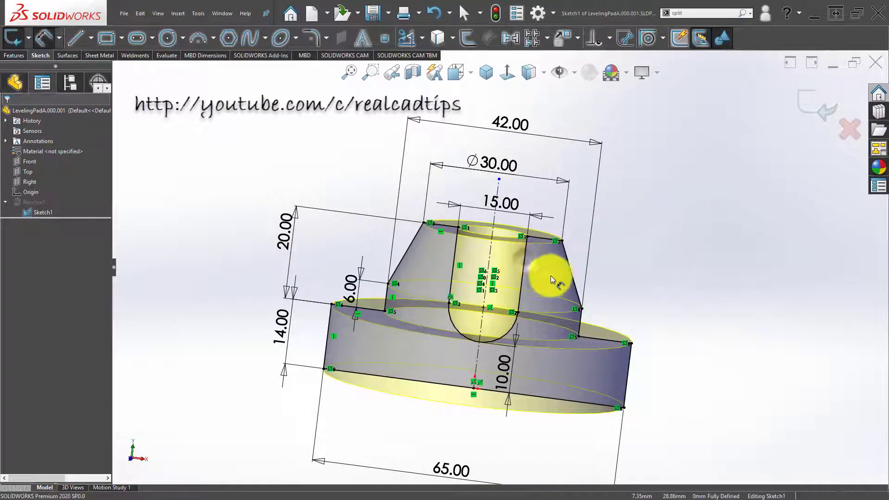
pyautogui.click(556, 274)
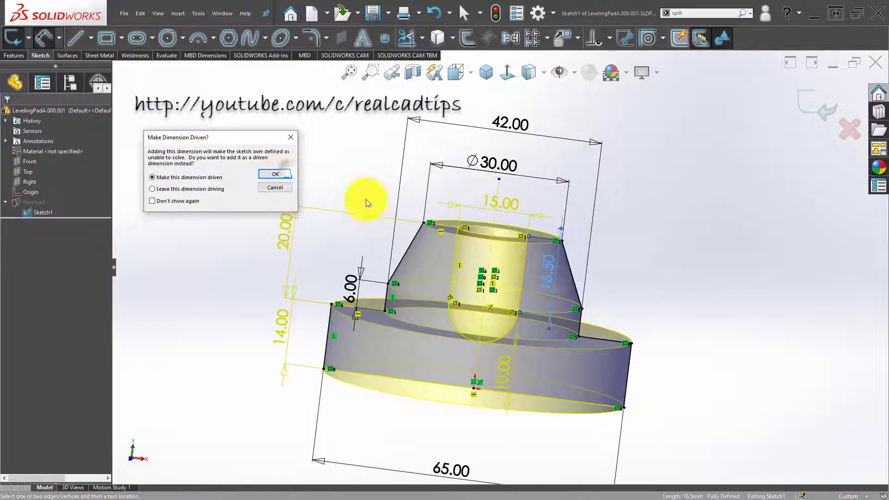
pyautogui.click(276, 174)
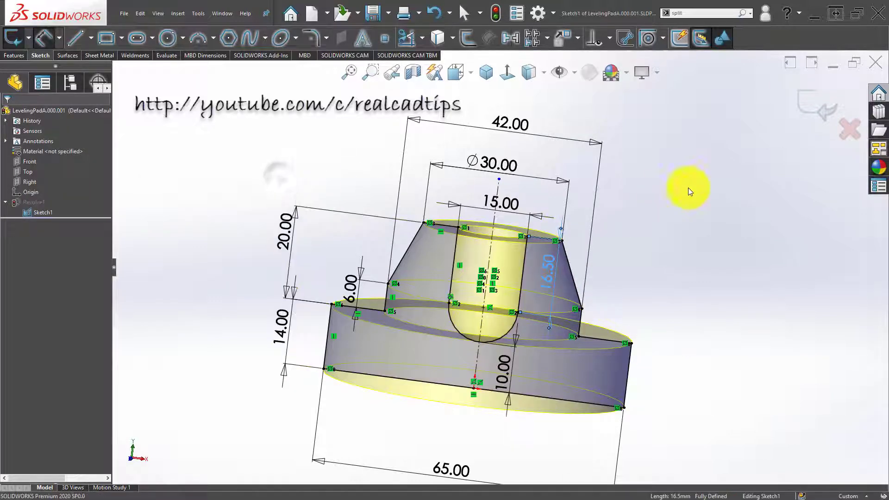
pyautogui.click(818, 99)
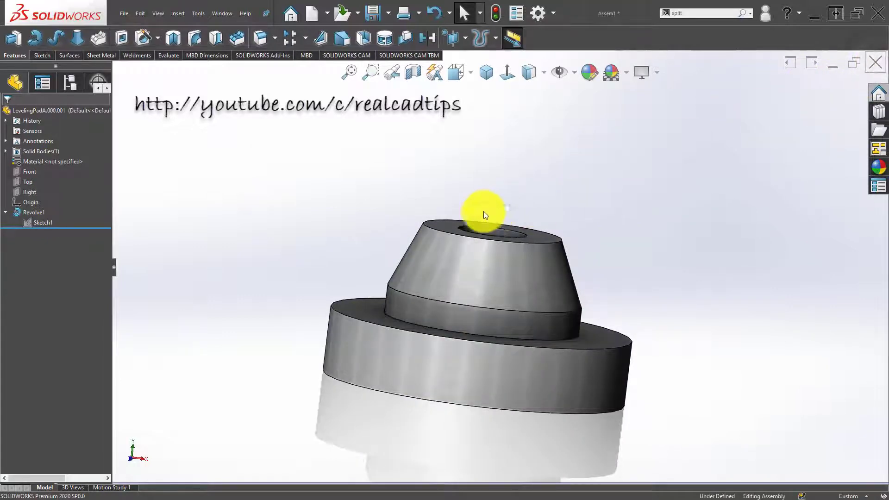
# Open the thick shaft part from the assembly and edit the profile sketch of its revolve
pyautogui.moveTo(493, 225); pyautogui.dragTo(508, 254, button='middle')
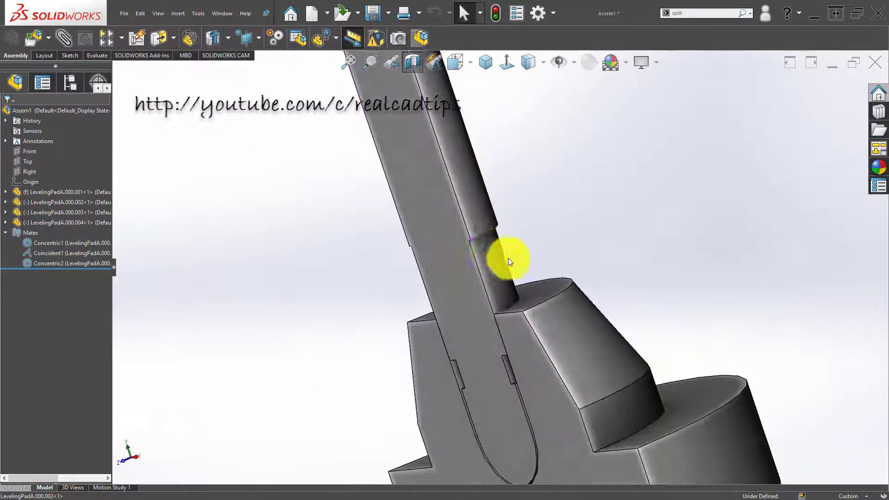
pyautogui.click(499, 245)
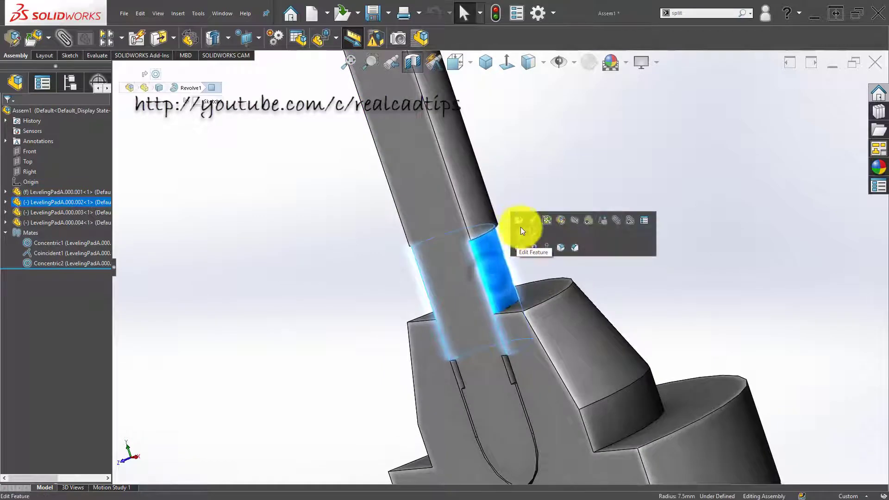
pyautogui.click(520, 223)
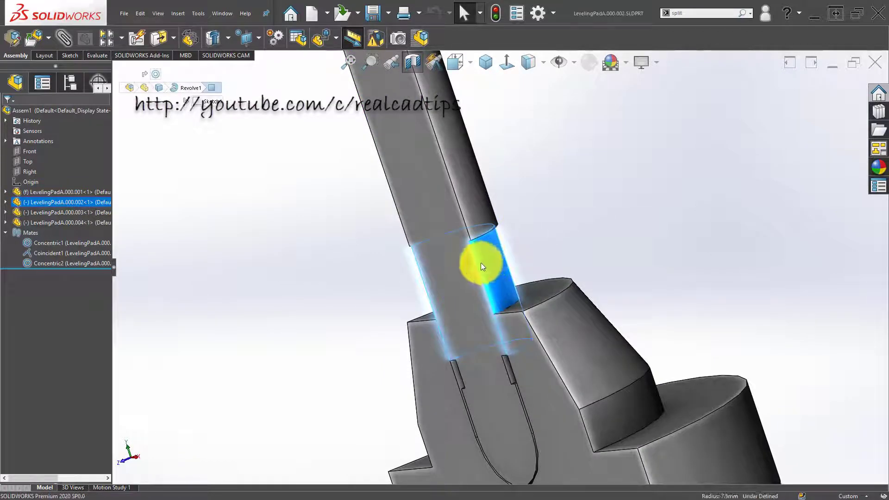
pyautogui.moveTo(583, 245); pyautogui.dragTo(683, 396, button='middle')
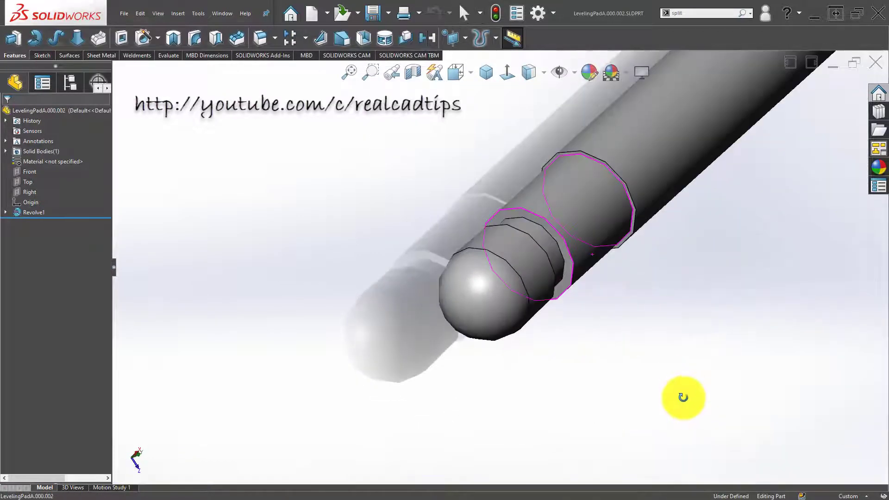
pyautogui.scroll(-3, 591, 194)
pyautogui.scroll(3, 510, 243)
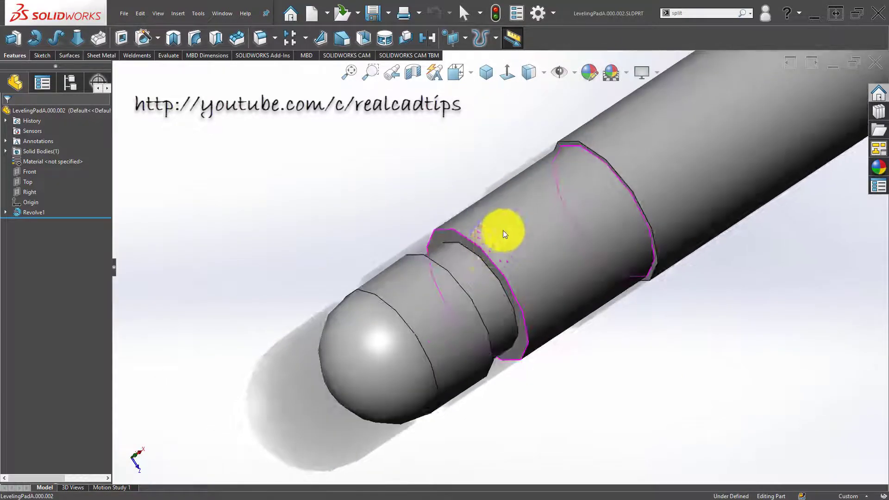
pyautogui.click(510, 218)
pyautogui.click(552, 176)
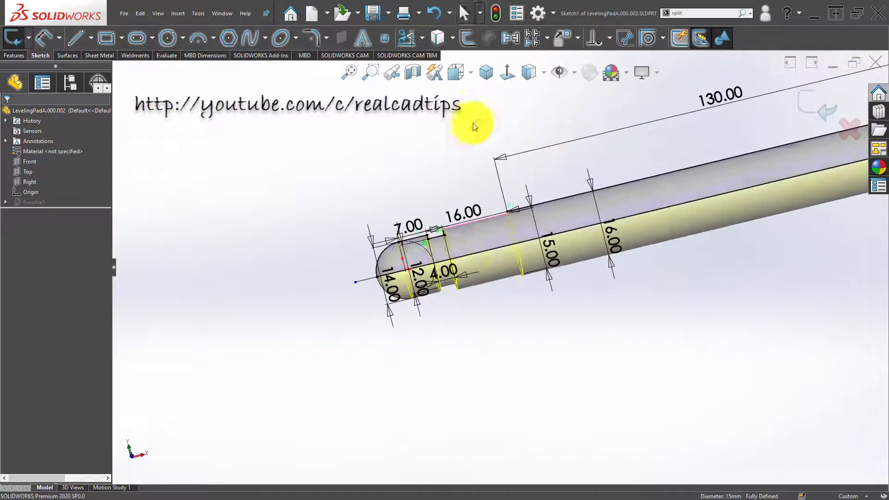
# Replace the 16 mm length dimension with a 20 mm dimension from the rounded end's arc to the outer shoulder, and return to the assembly
pyautogui.scroll(-2, 463, 232)
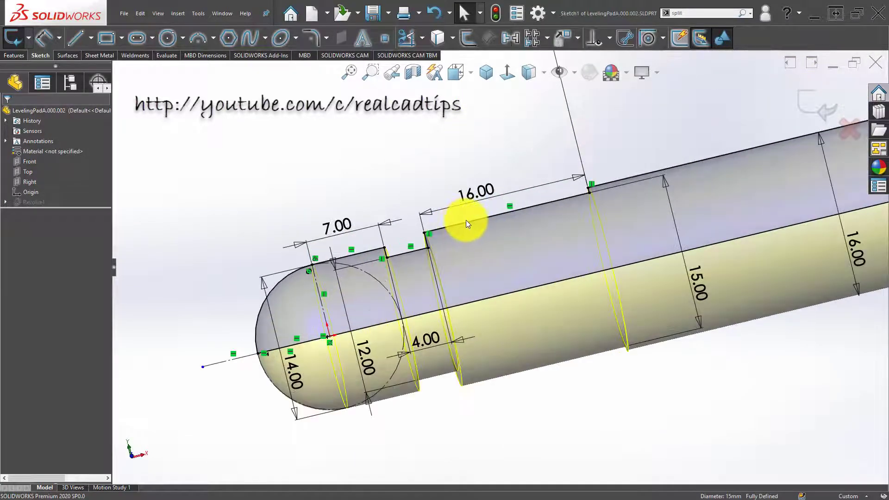
pyautogui.press('Delete')
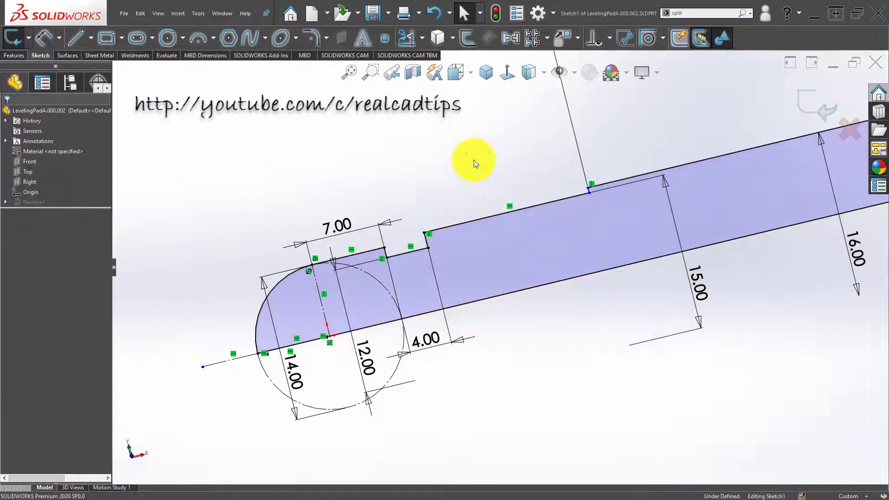
pyautogui.scroll(-3, 576, 199)
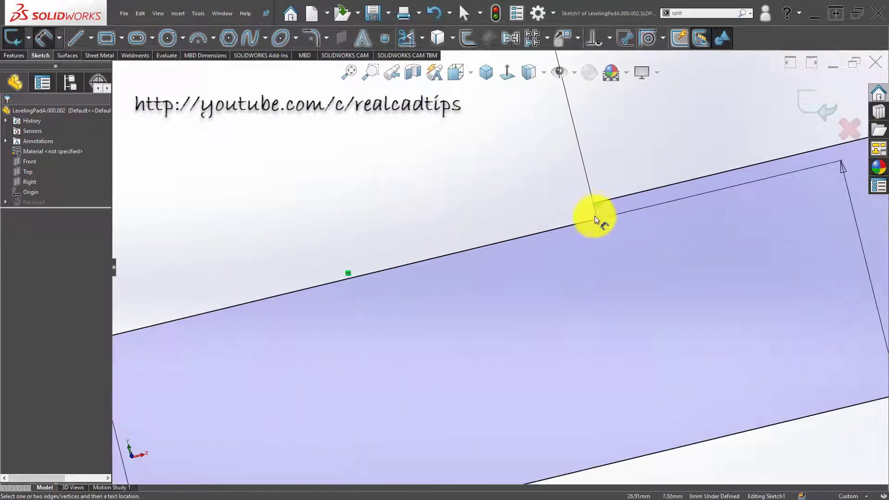
pyautogui.click(595, 209)
pyautogui.scroll(1, 514, 236)
pyautogui.scroll(2, 346, 259)
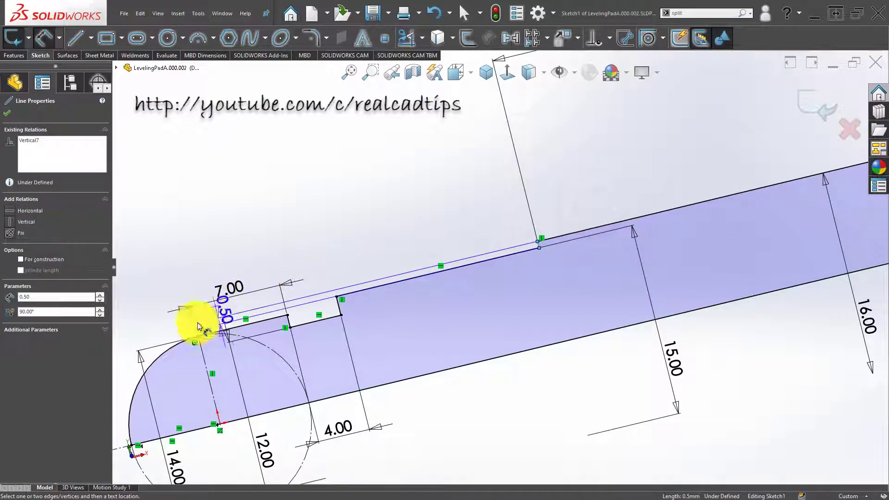
pyautogui.click(170, 349)
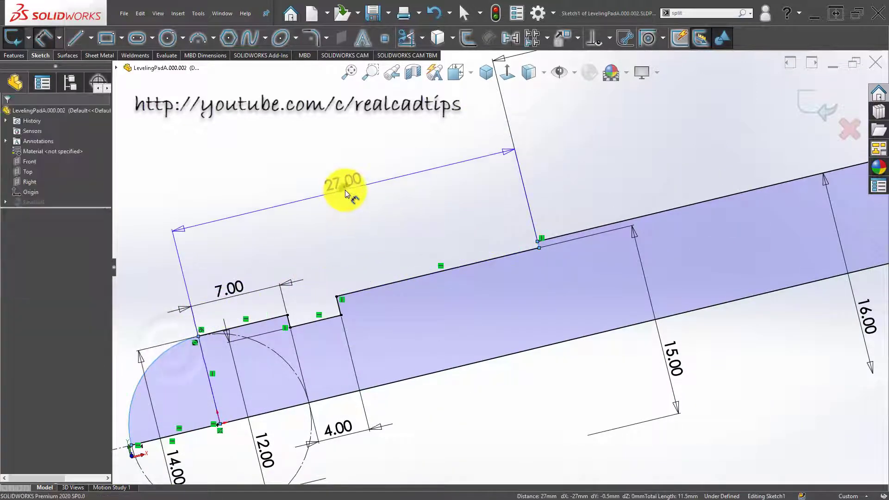
pyautogui.click(344, 194)
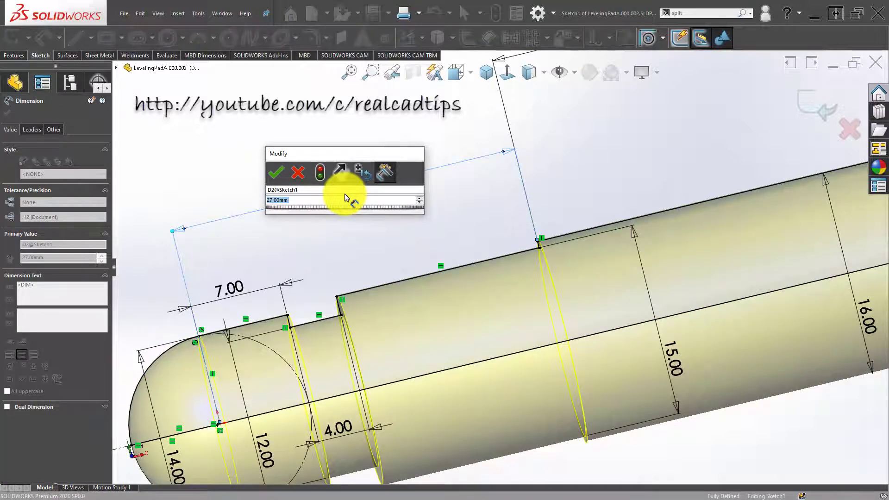
pyautogui.write('20')
pyautogui.press('Return')
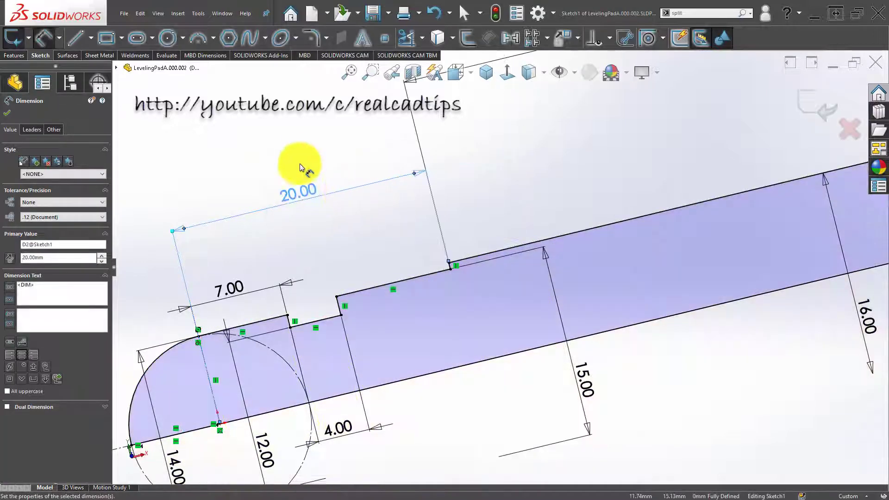
pyautogui.scroll(5, 633, 134)
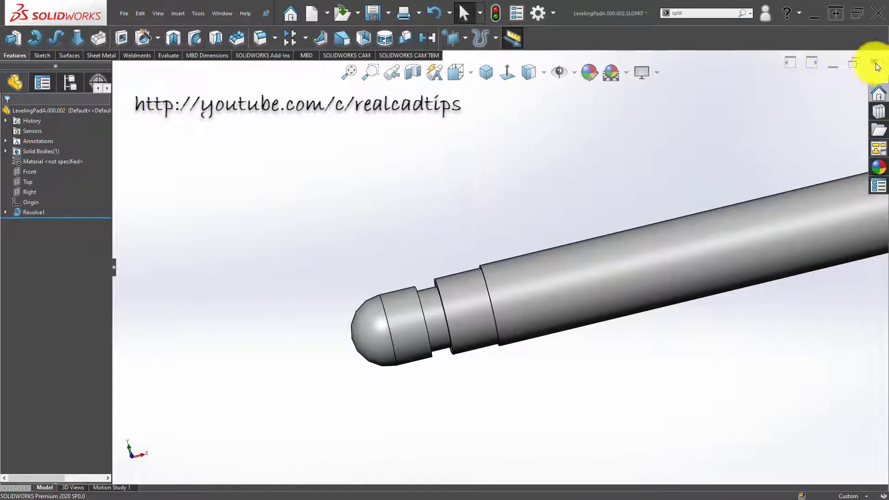
# Add a 2 mm distance mate between the thick shaft's shoulder face and the pad's upper face
pyautogui.scroll(-5, 488, 293)
pyautogui.moveTo(488, 293); pyautogui.dragTo(537, 380, button='middle')
pyautogui.scroll(-3, 511, 312)
pyautogui.click(521, 305)
pyautogui.scroll(3, 524, 309)
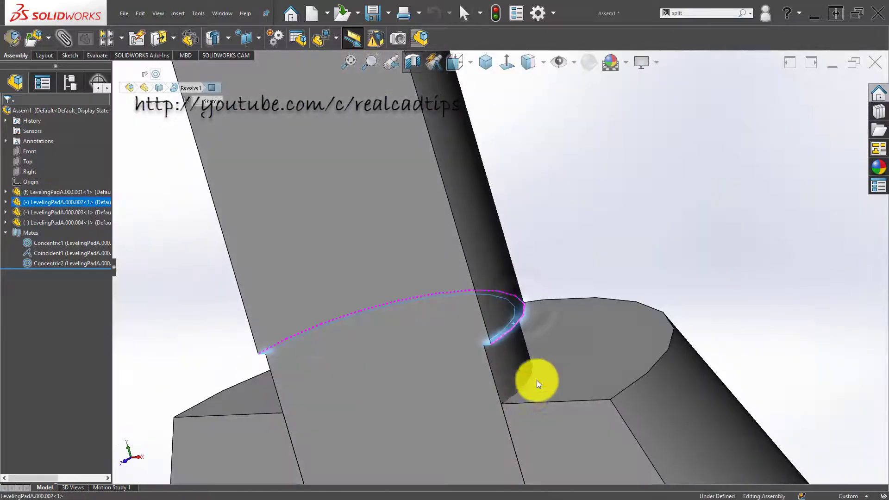
pyautogui.keyDown('ctrl'); pyautogui.click(560, 362); pyautogui.keyUp('ctrl')
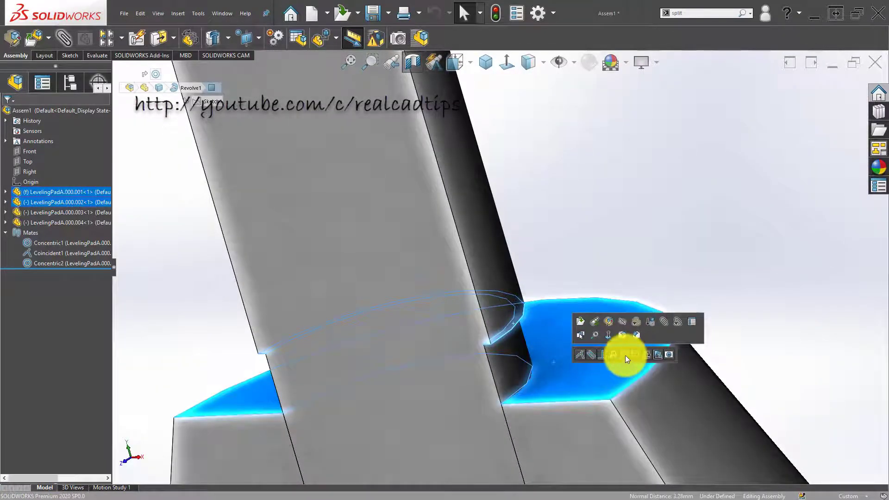
pyautogui.click(625, 355)
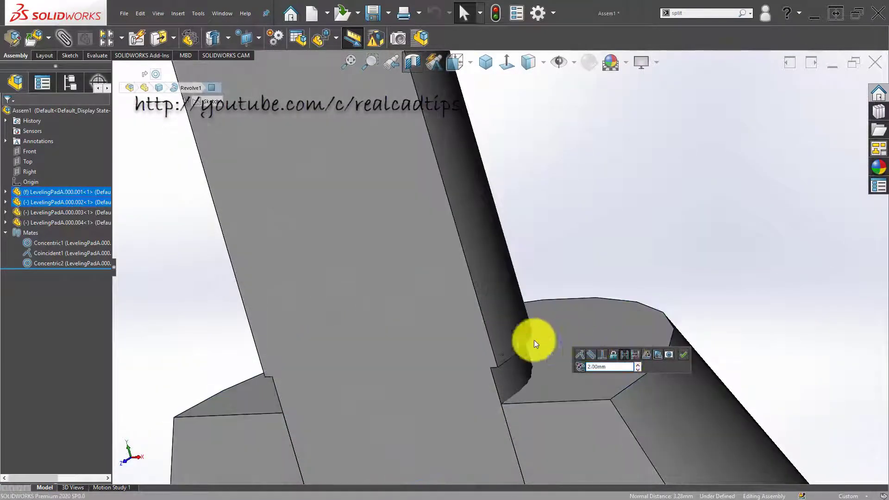
pyautogui.click(684, 355)
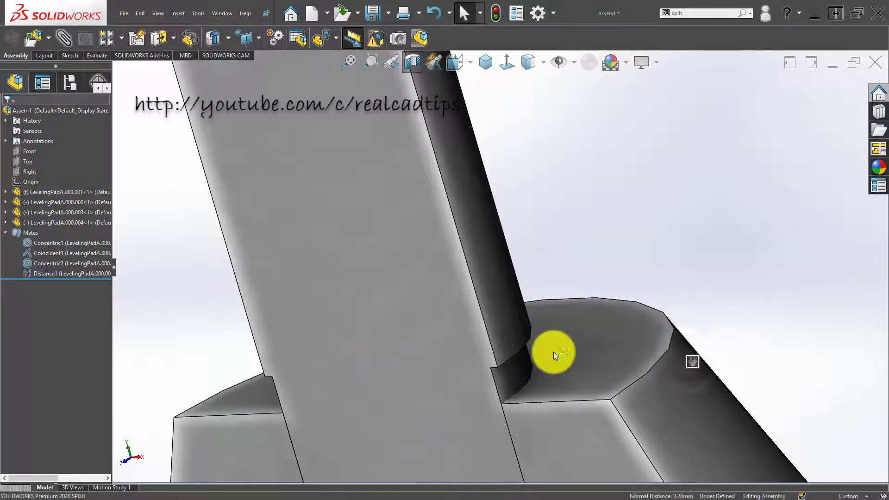
# Change the distance mate between the shaft shoulder and the pad to 3 mm
pyautogui.scroll(6, 554, 352)
pyautogui.moveTo(512, 348); pyautogui.dragTo(506, 330, button='middle')
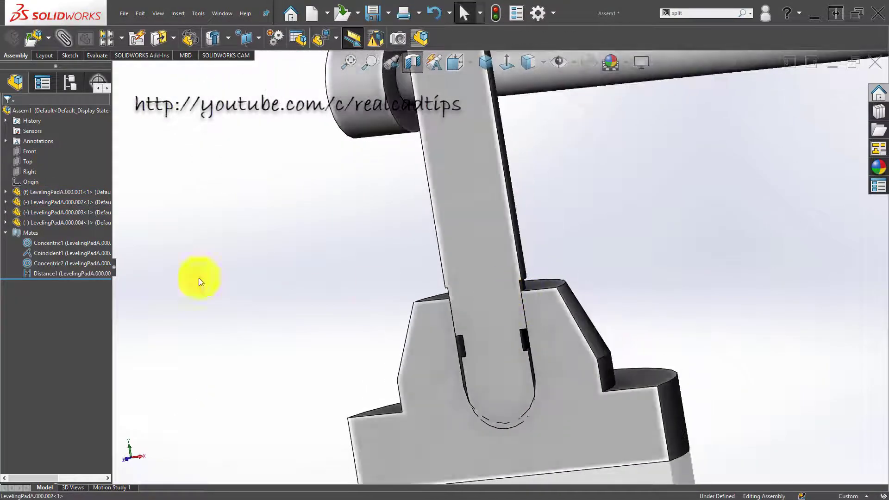
pyautogui.click(70, 273)
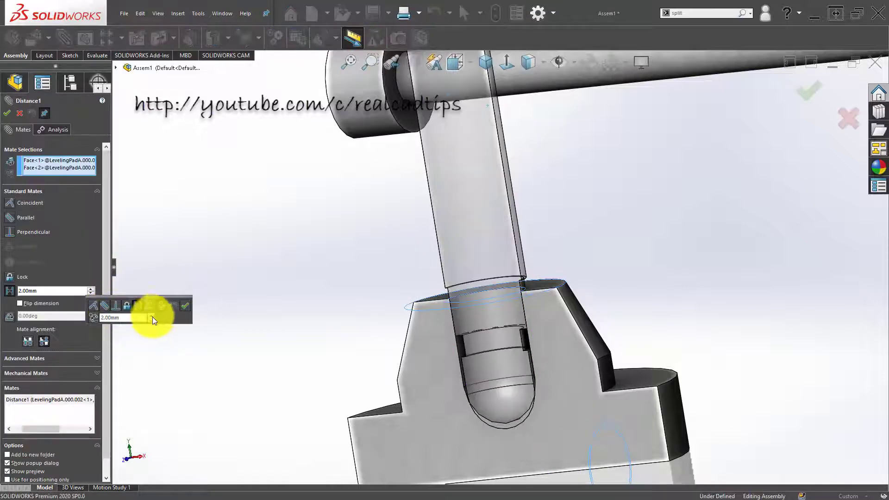
pyautogui.click(152, 315)
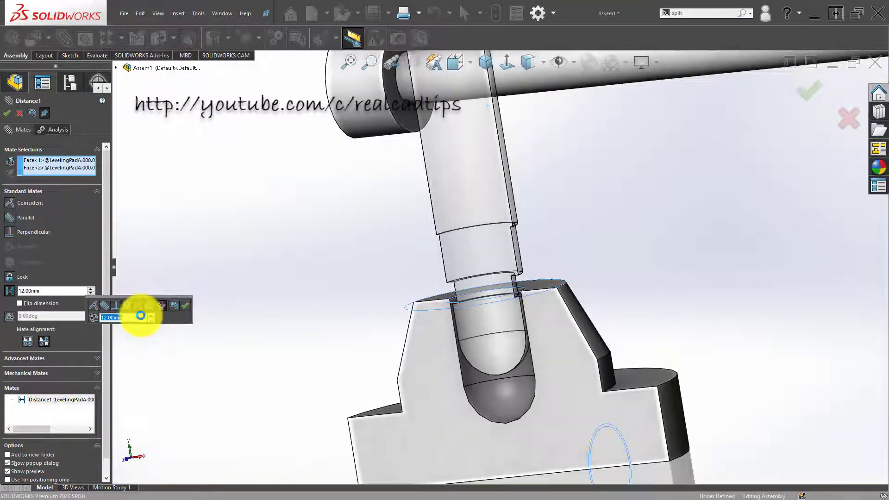
pyautogui.write('3')
pyautogui.press('Return')
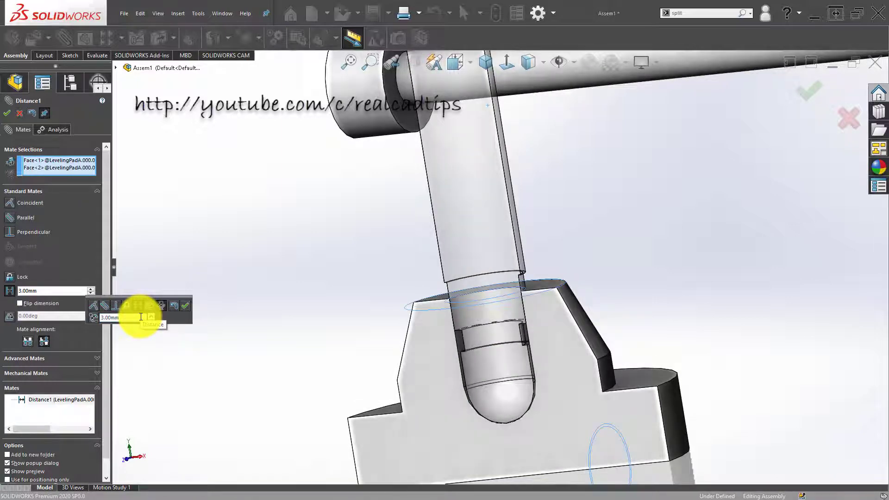
pyautogui.click(185, 304)
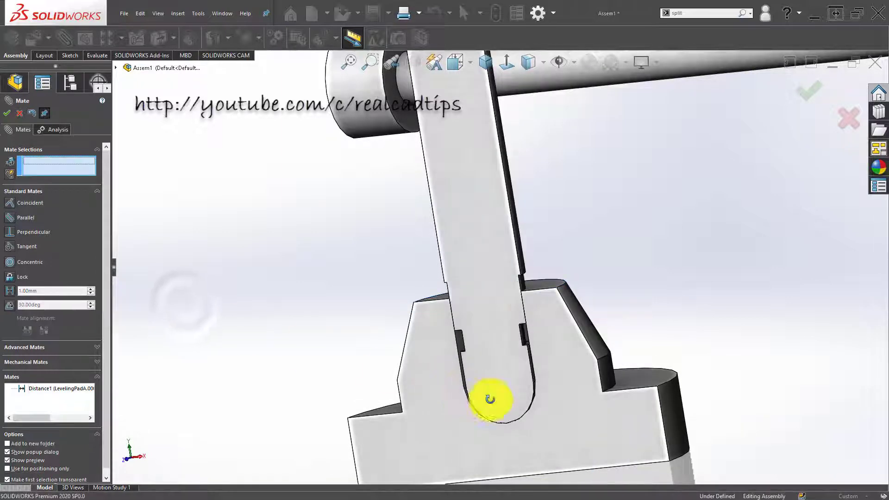
pyautogui.moveTo(487, 397); pyautogui.dragTo(625, 320, button='middle')
pyautogui.click(12, 112)
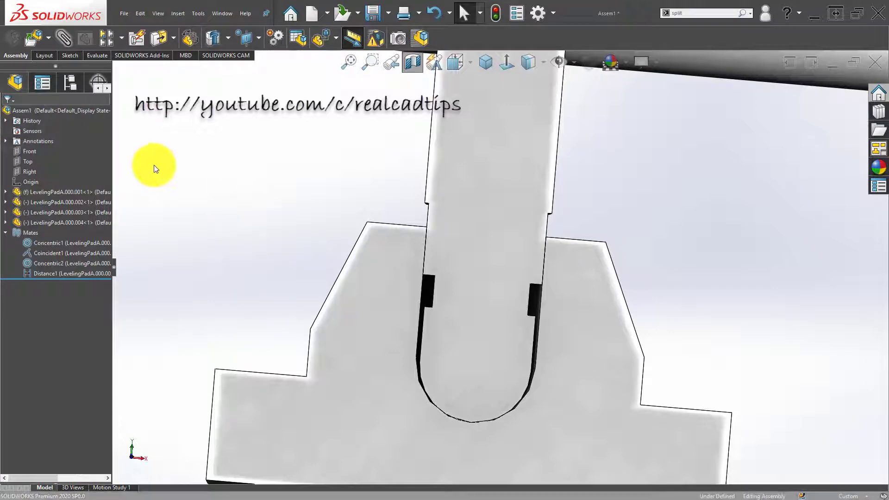
# Examine the clearance around the shaft's groove and rounded end inside the sectioned pad socket
pyautogui.click(97, 56)
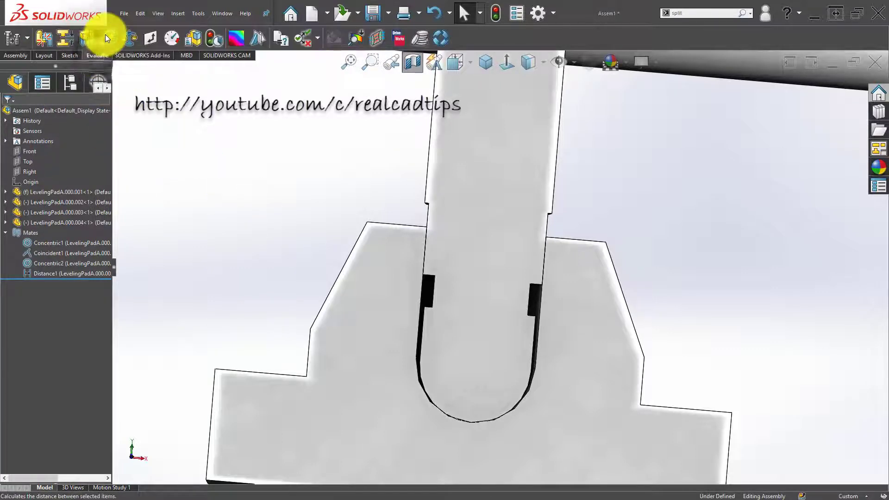
pyautogui.click(108, 38)
pyautogui.scroll(-5, 528, 296)
pyautogui.scroll(3, 514, 275)
pyautogui.moveTo(506, 258); pyautogui.dragTo(480, 290, button='middle')
pyautogui.scroll(-3, 484, 298)
pyautogui.scroll(2, 486, 306)
pyautogui.press('Escape')
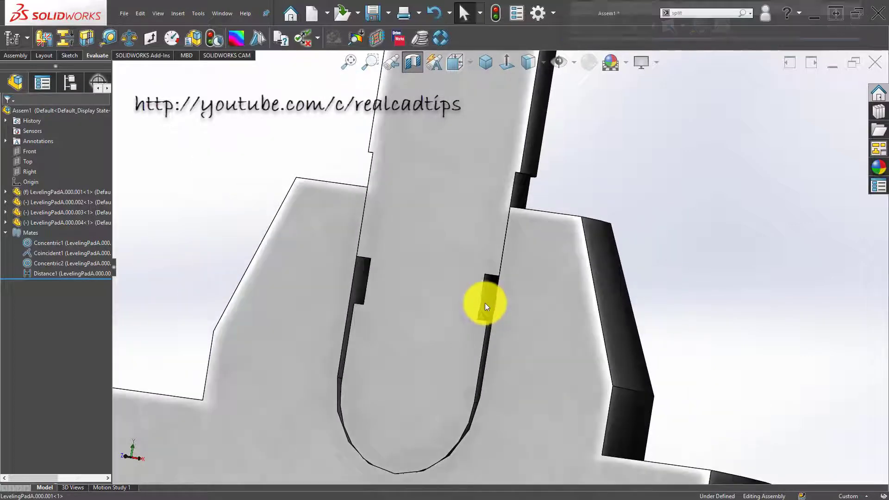
pyautogui.click(486, 297)
pyautogui.scroll(3, 486, 294)
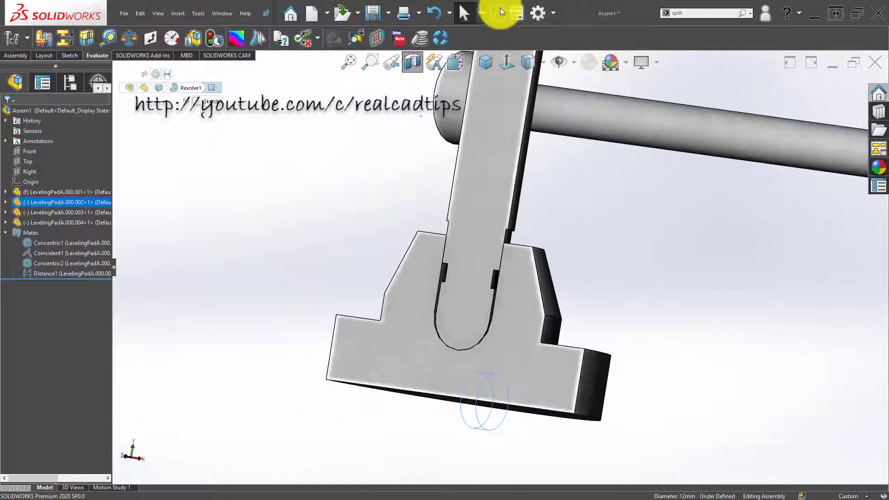
pyautogui.click(552, 221)
# Turn off the section view and open the thick shaft part from the assembly
pyautogui.scroll(5, 501, 342)
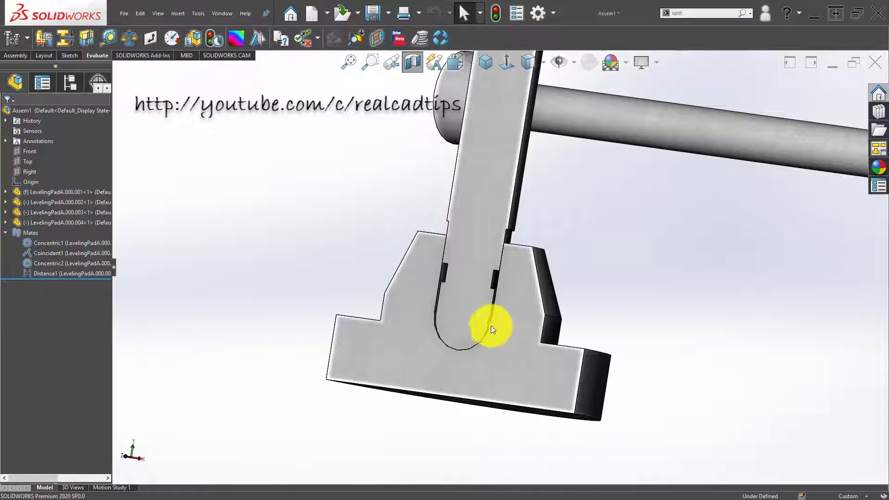
pyautogui.scroll(3, 556, 168)
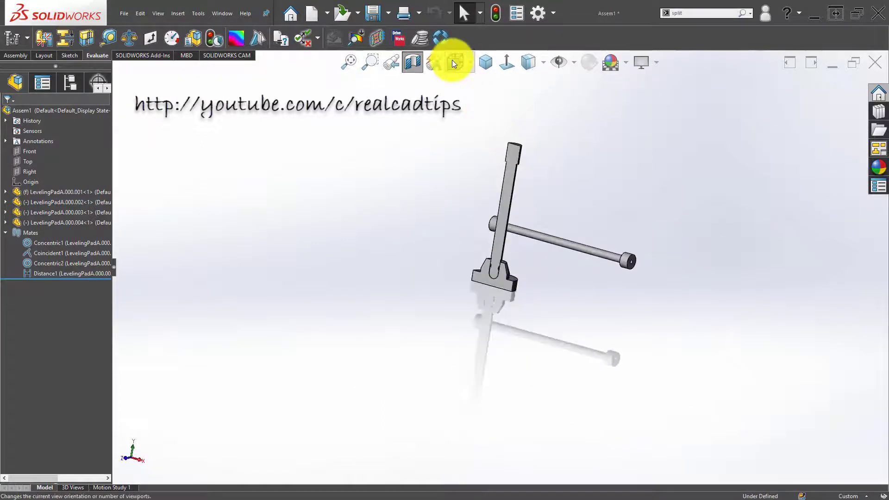
pyautogui.scroll(-5, 551, 154)
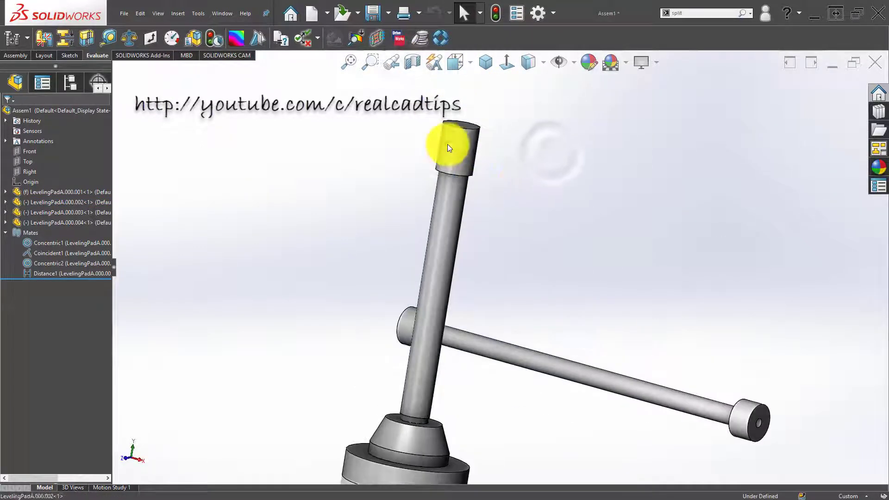
pyautogui.click(463, 143)
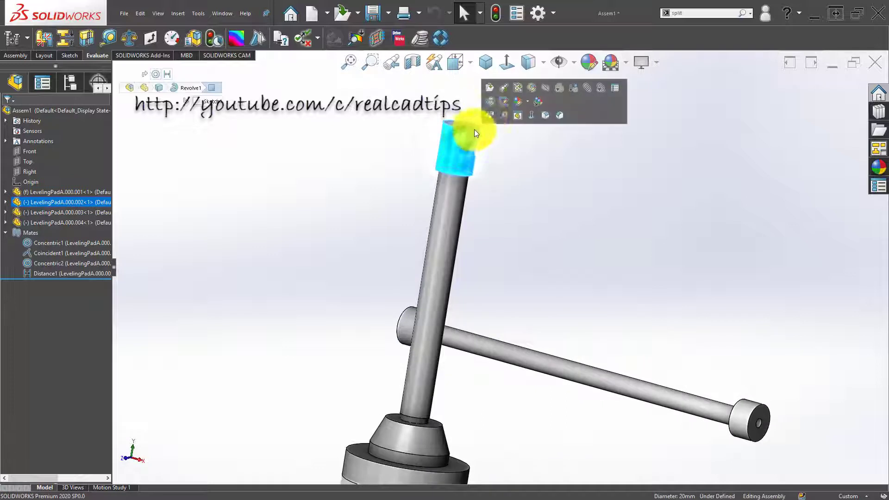
pyautogui.click(489, 88)
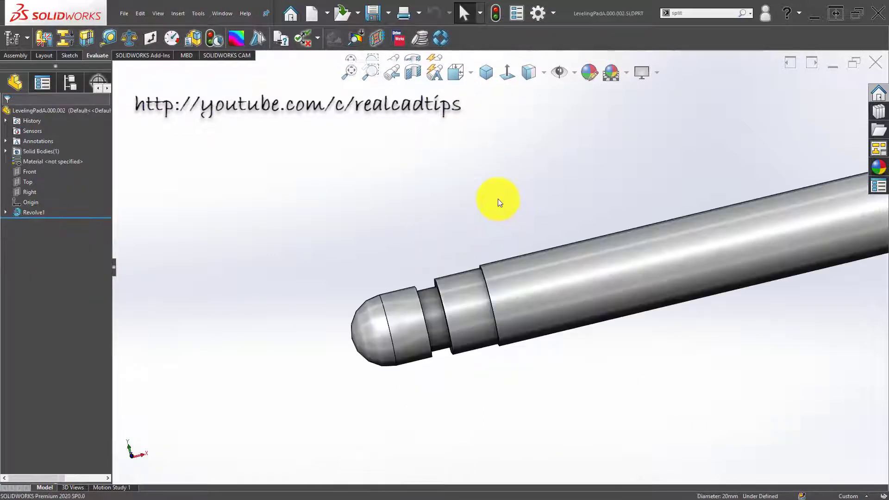
pyautogui.scroll(5, 500, 248)
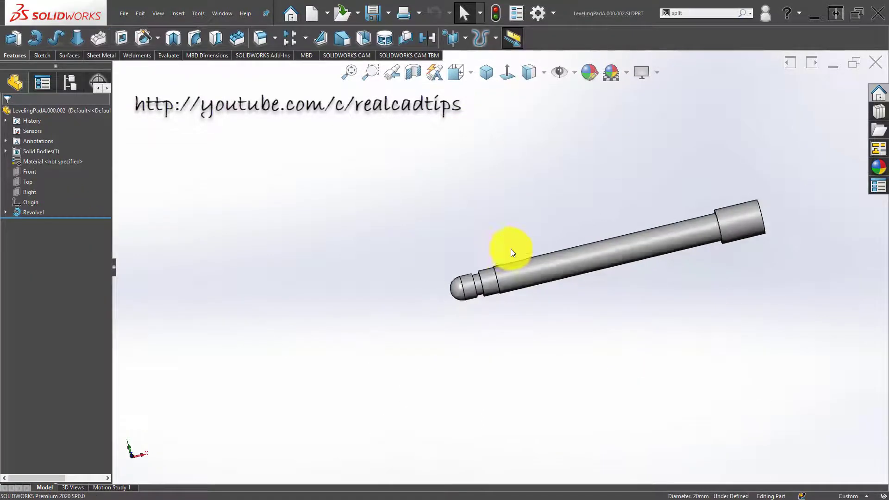
# Start a sketch on the Front plane and draw a horizontal centerline along the axis across the full length of the shaft's head
pyautogui.click(29, 171)
pyautogui.click(69, 157)
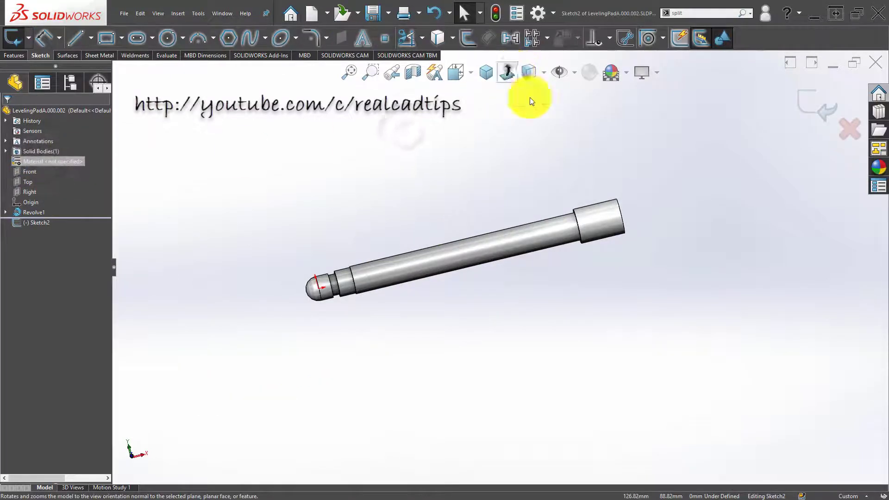
pyautogui.scroll(-5, 725, 296)
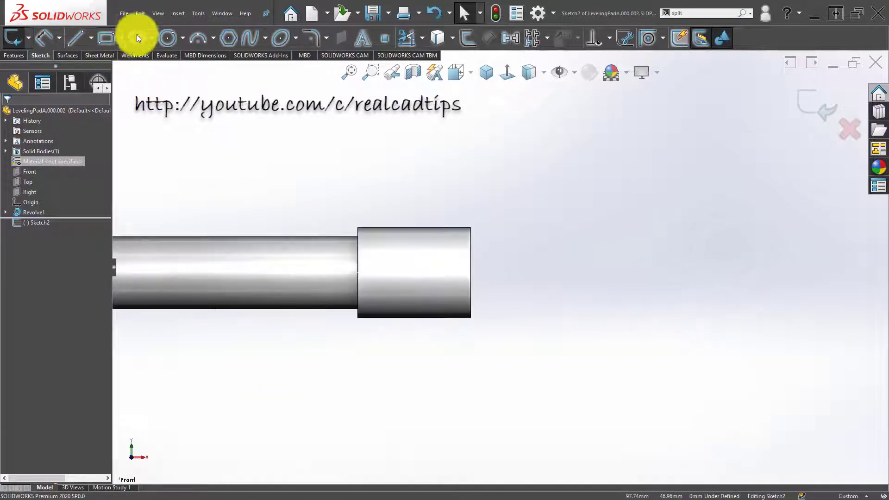
pyautogui.click(92, 37)
pyautogui.click(100, 59)
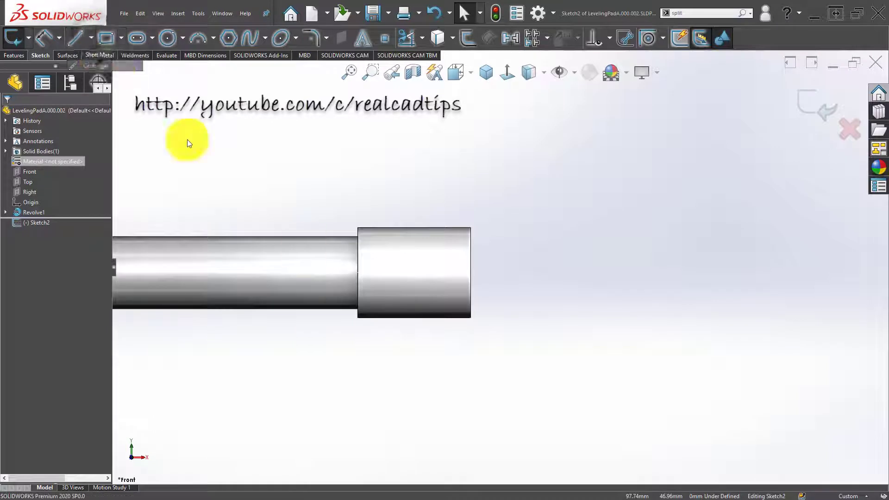
pyautogui.click(359, 274)
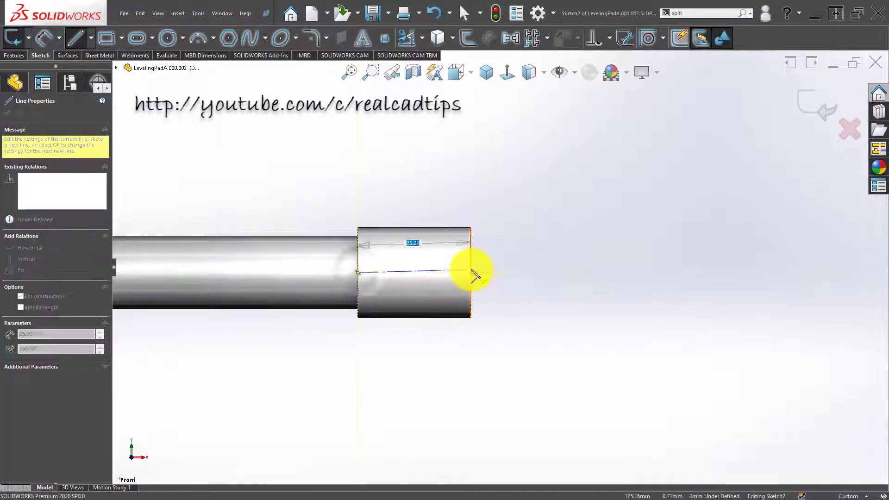
pyautogui.click(471, 273)
pyautogui.press('Escape')
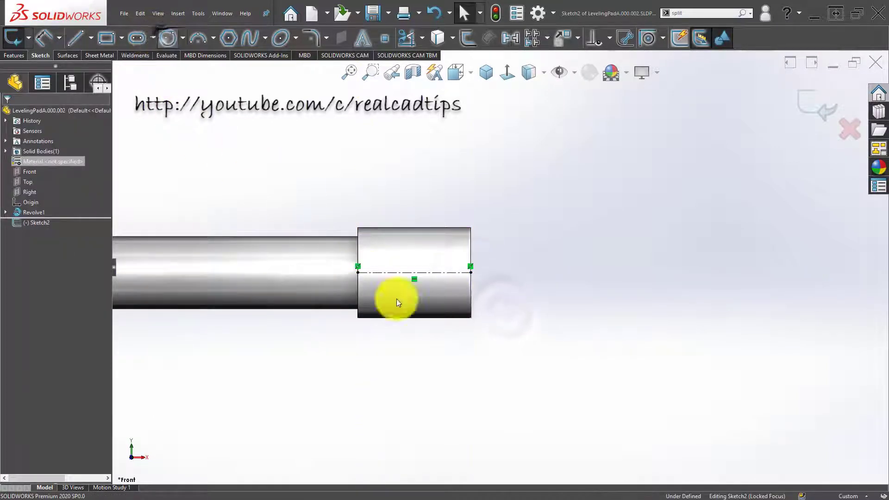
# Draw a circle centred on the centerline's midpoint and set its diameter to 12 mm
pyautogui.click(414, 273)
pyautogui.click(417, 292)
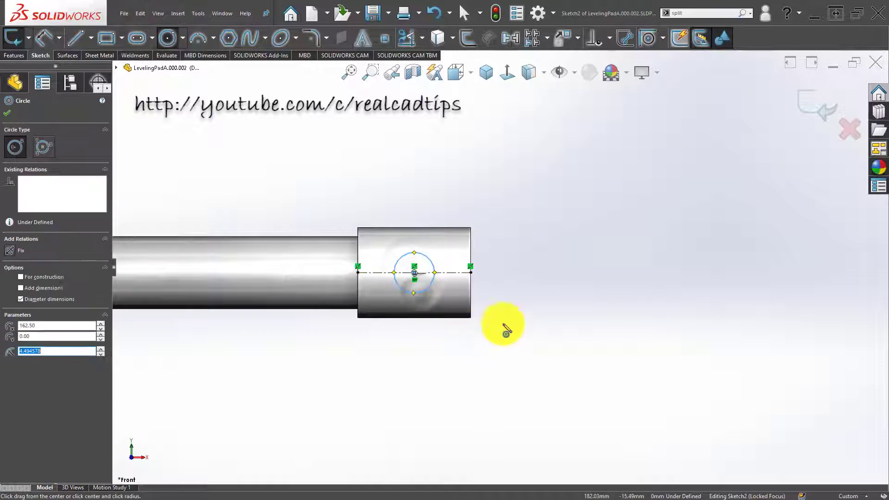
pyautogui.press('d')
pyautogui.click(424, 253)
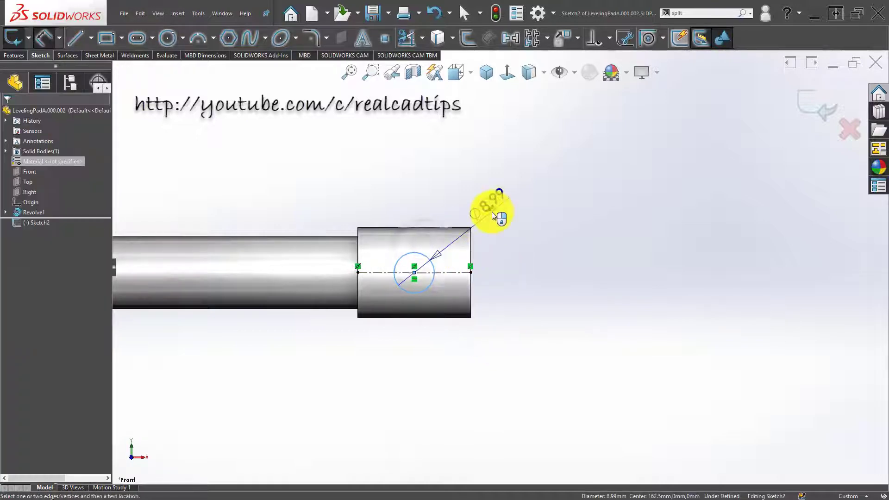
pyautogui.click(494, 216)
pyautogui.write('12')
pyautogui.press('Return')
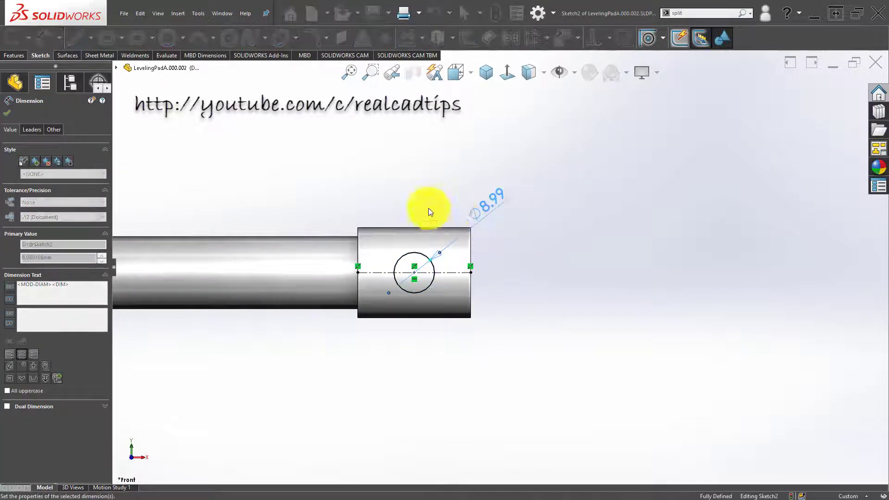
# Cut the 12 mm circle through the shaft's head using Through All - Both and return to the assembly
pyautogui.press('Escape')
pyautogui.click(20, 54)
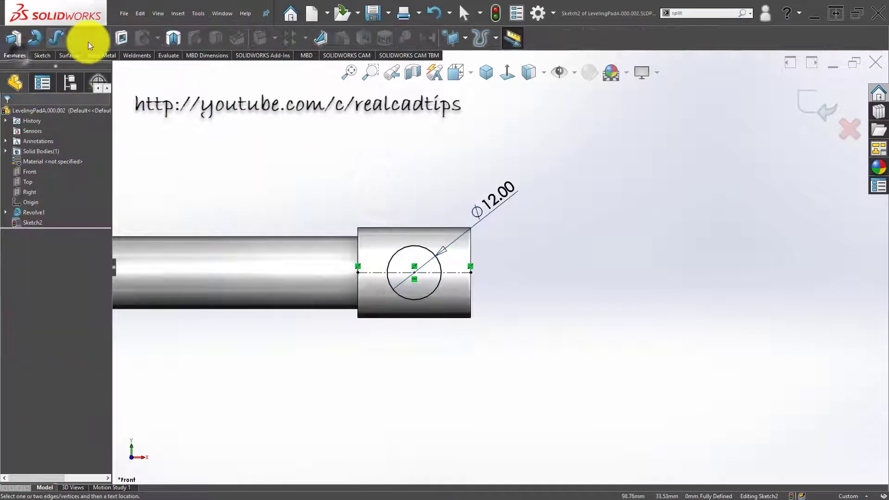
pyautogui.click(122, 37)
pyautogui.click(94, 168)
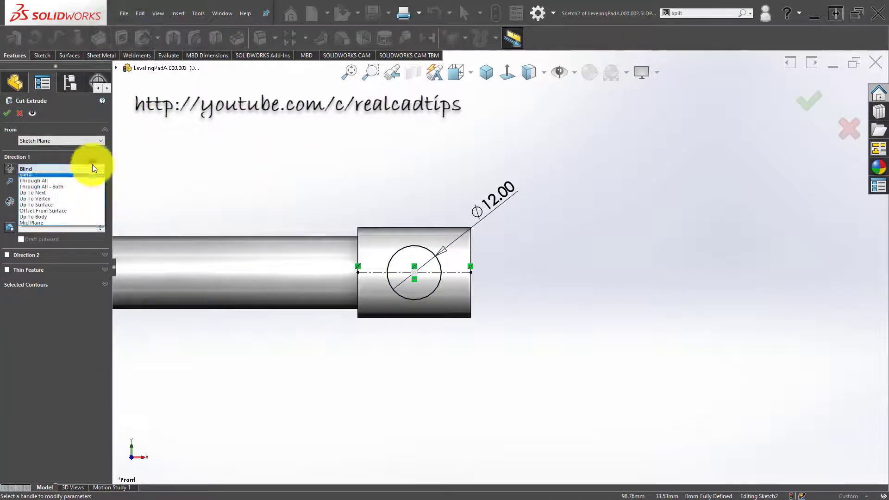
pyautogui.click(84, 187)
pyautogui.click(807, 101)
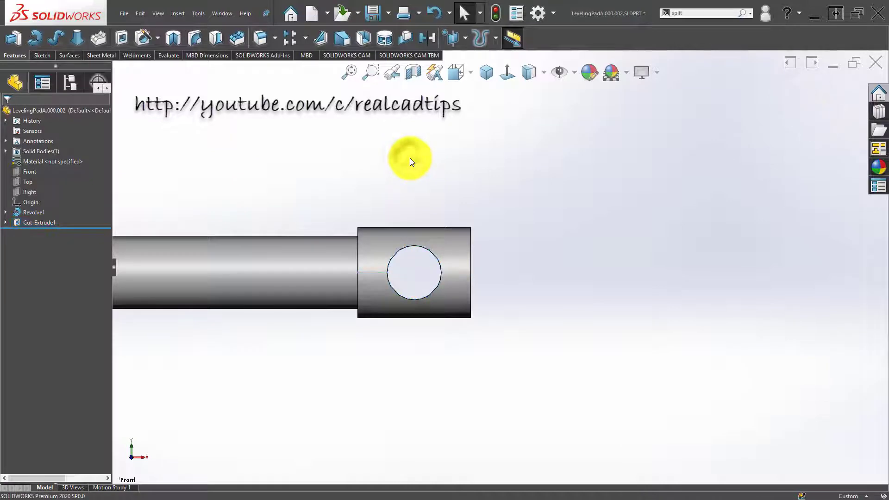
pyautogui.click(410, 160)
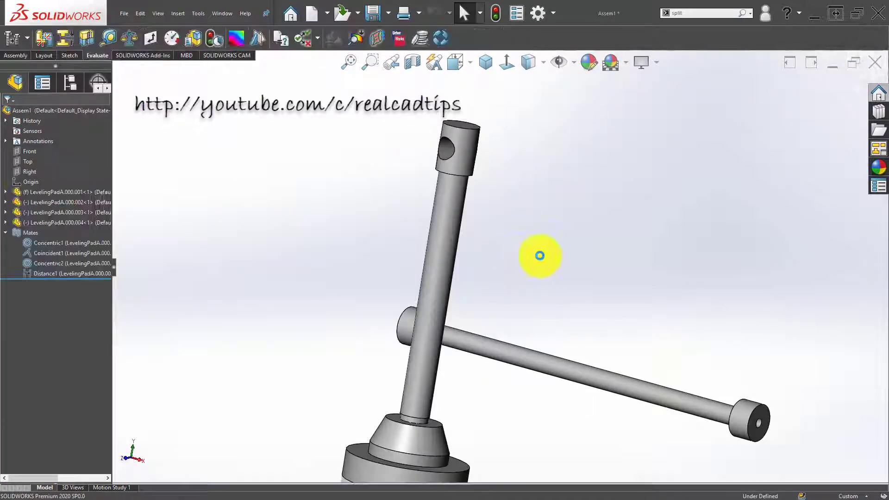
pyautogui.click(537, 254)
# Mate the thin handle rod concentric with the cross hole in the shaft's head and slide the rod through it
pyautogui.click(501, 350)
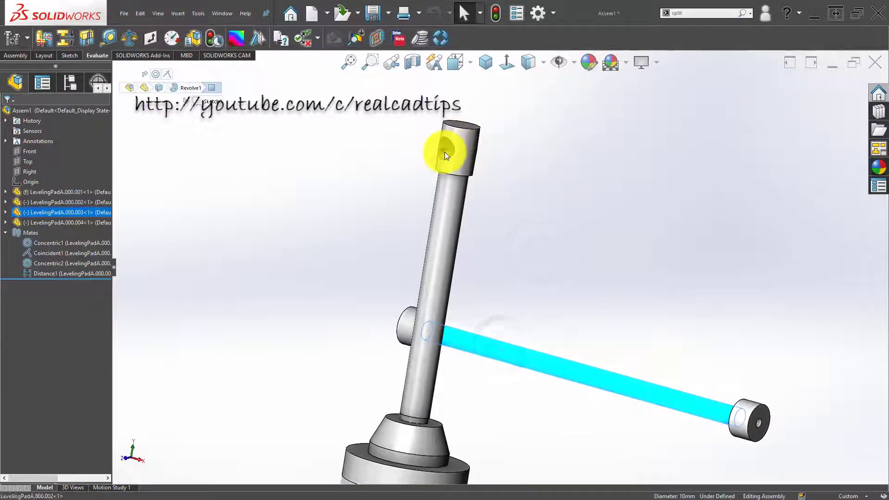
pyautogui.keyDown('ctrl'); pyautogui.click(444, 152); pyautogui.keyUp('ctrl')
pyautogui.click(505, 144)
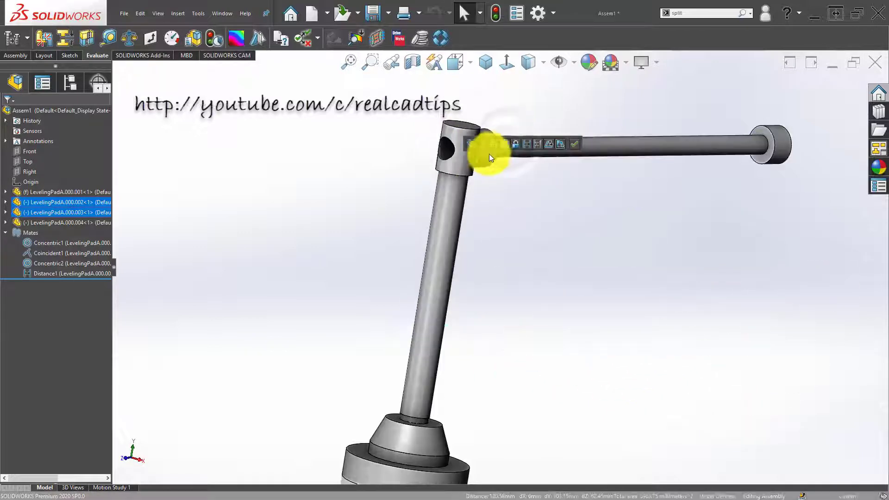
pyautogui.click(565, 217)
pyautogui.moveTo(600, 147); pyautogui.dragTo(459, 147)
# Inspect the gap between the handle rod and the cross hole and open the thick shaft part from the assembly
pyautogui.scroll(-10, 457, 147)
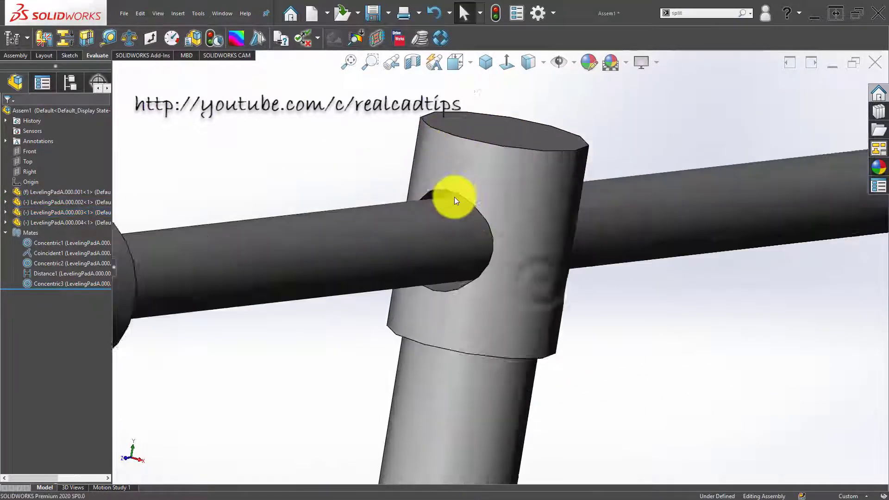
pyautogui.click(405, 238)
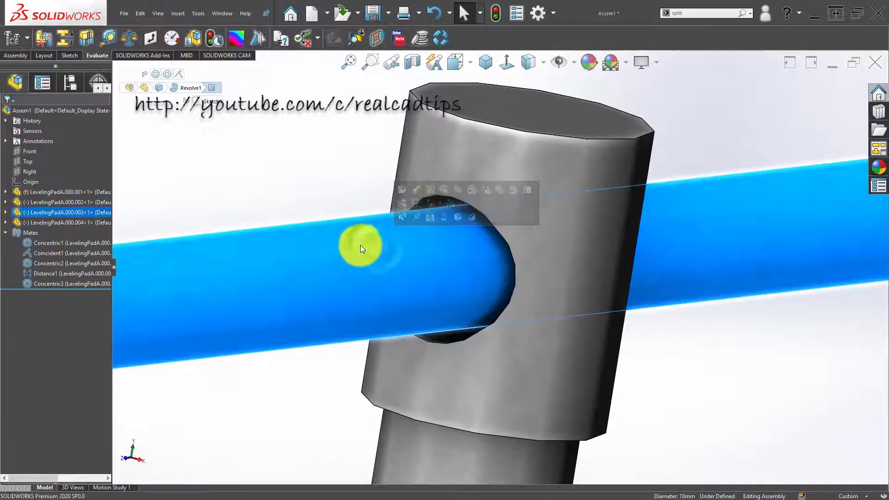
pyautogui.click(266, 155)
pyautogui.scroll(-5, 435, 209)
pyautogui.click(440, 209)
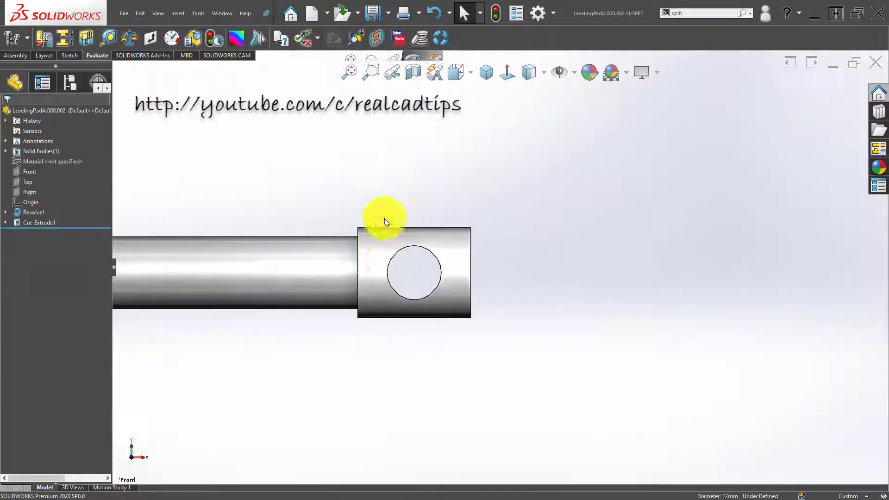
# Set the diameter of the cross hole in the shaft's head to 10 mm
pyautogui.scroll(-1, 407, 273)
pyautogui.moveTo(407, 276); pyautogui.dragTo(418, 291, button='middle')
pyautogui.click(418, 294)
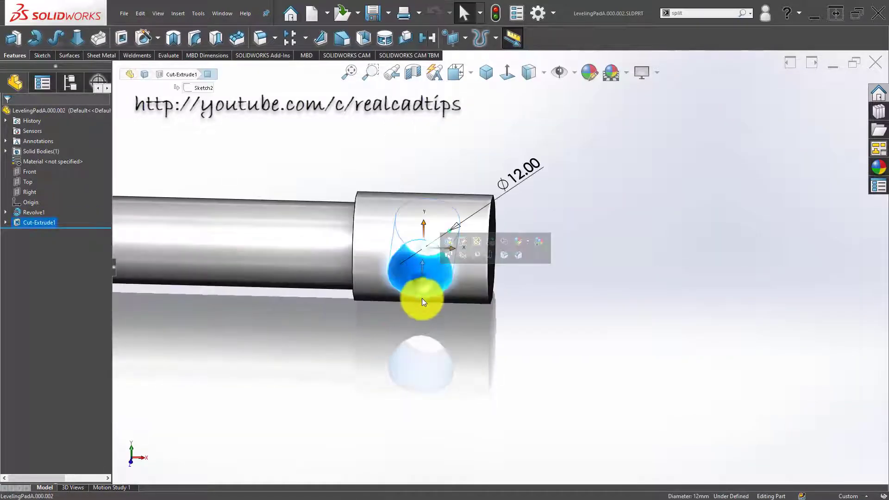
pyautogui.click(520, 168)
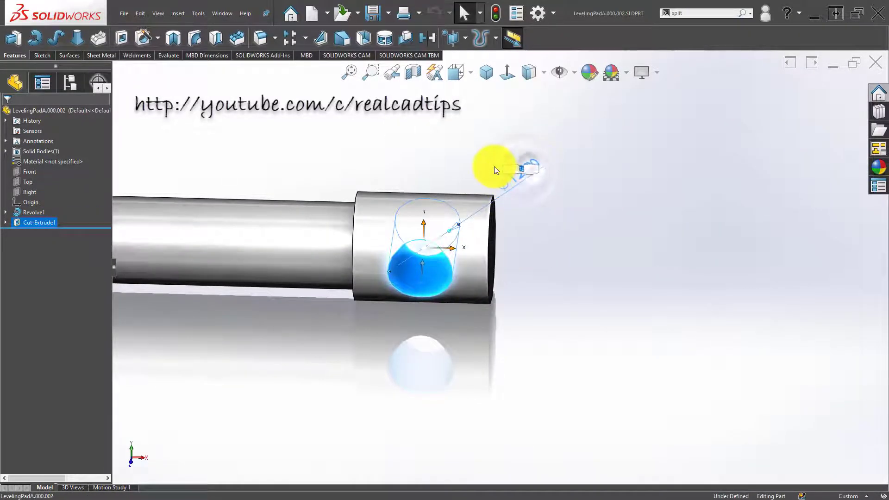
pyautogui.write('10')
pyautogui.press('Return')
pyautogui.click(499, 170)
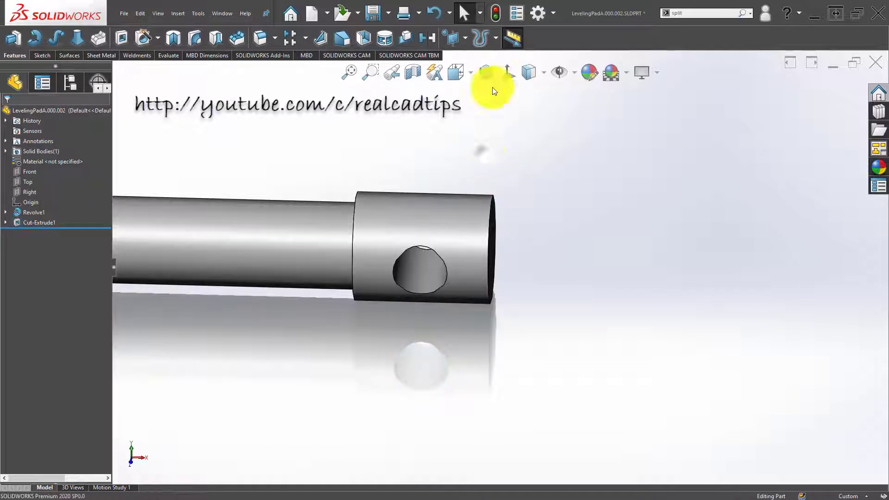
# Close the shaft part with its changes saved and show the assembly in isometric view
pyautogui.click(875, 64)
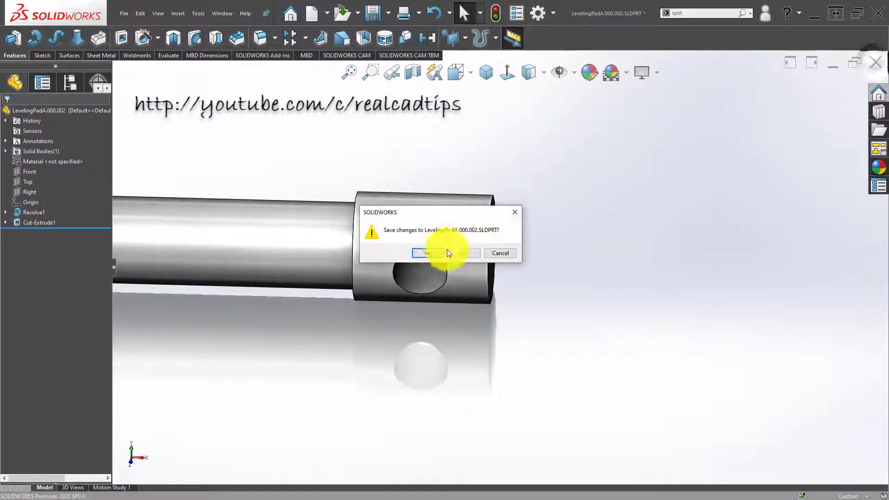
pyautogui.click(431, 254)
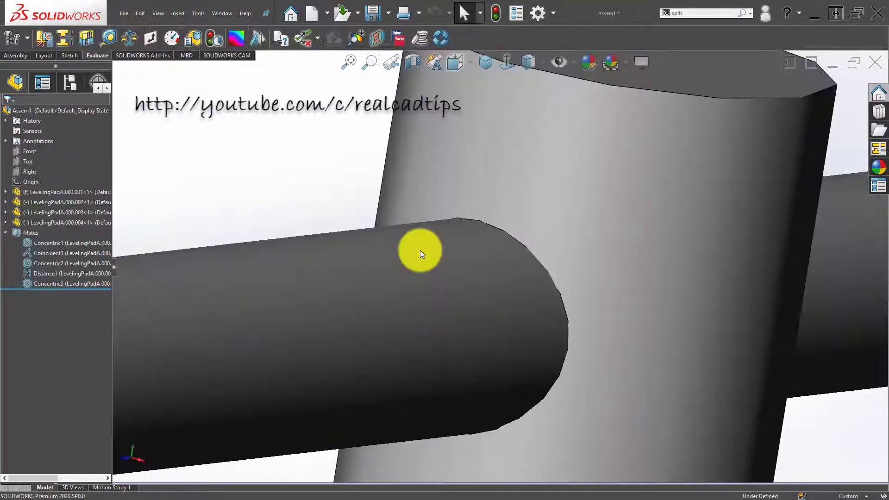
pyautogui.scroll(5, 422, 250)
pyautogui.click(485, 62)
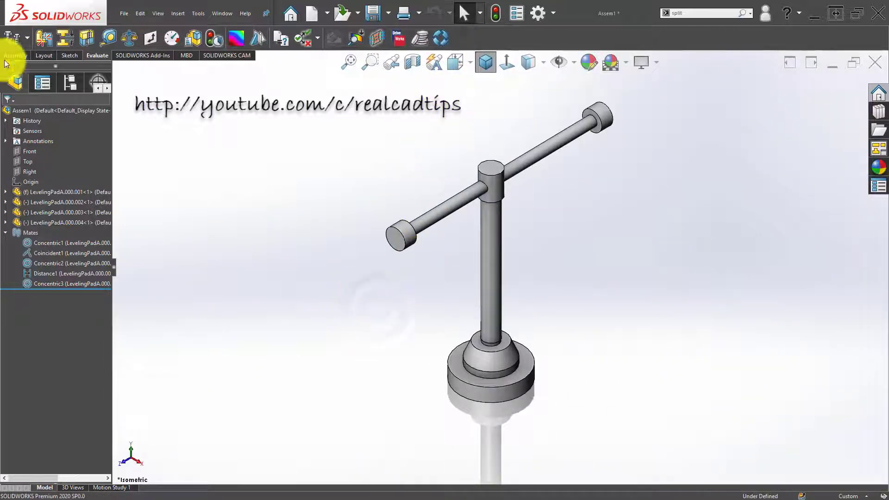
pyautogui.scroll(-3, 497, 248)
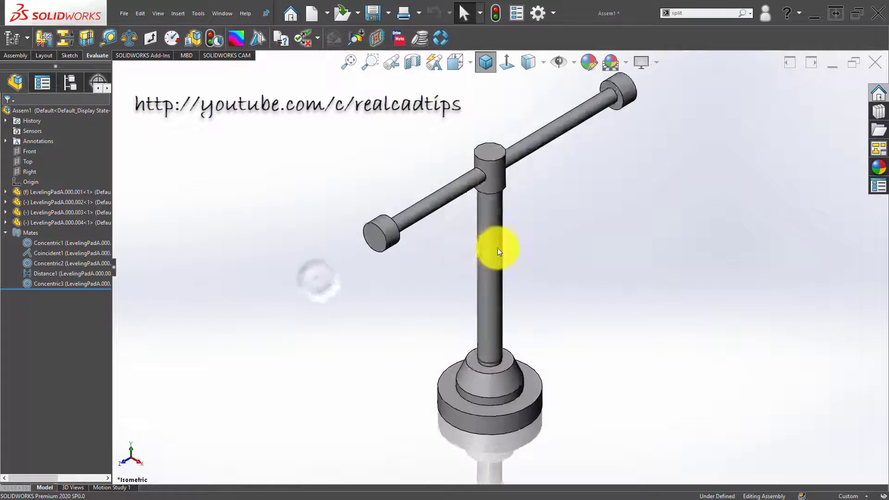
# Open the thick shaft part from the assembly again to work on its long cylindrical body
pyautogui.click(495, 236)
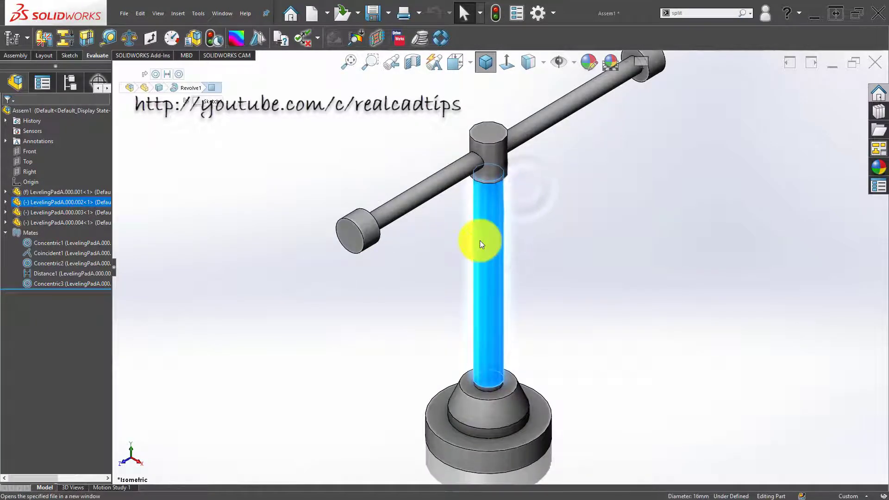
pyautogui.scroll(5, 284, 232)
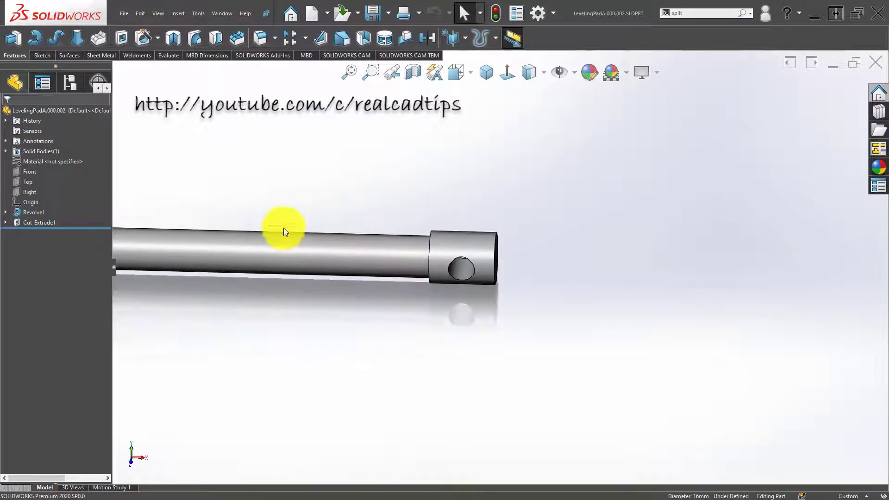
pyautogui.scroll(-5, 429, 269)
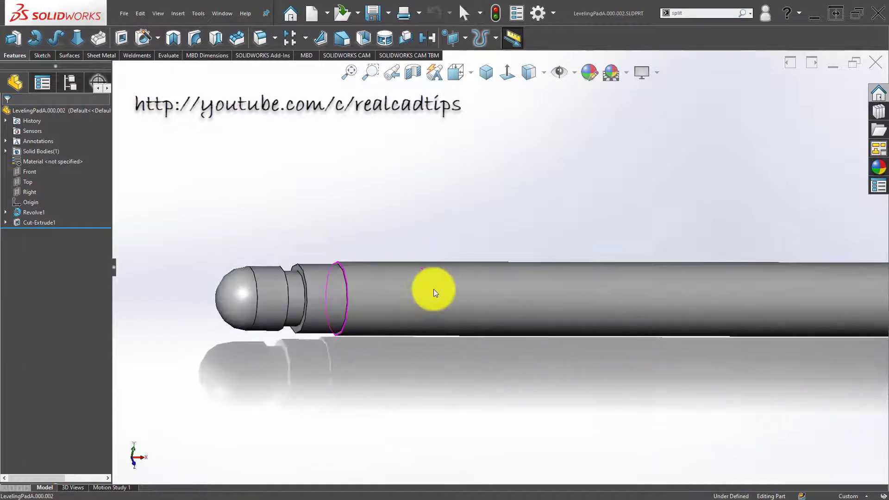
pyautogui.click(432, 289)
pyautogui.click(346, 189)
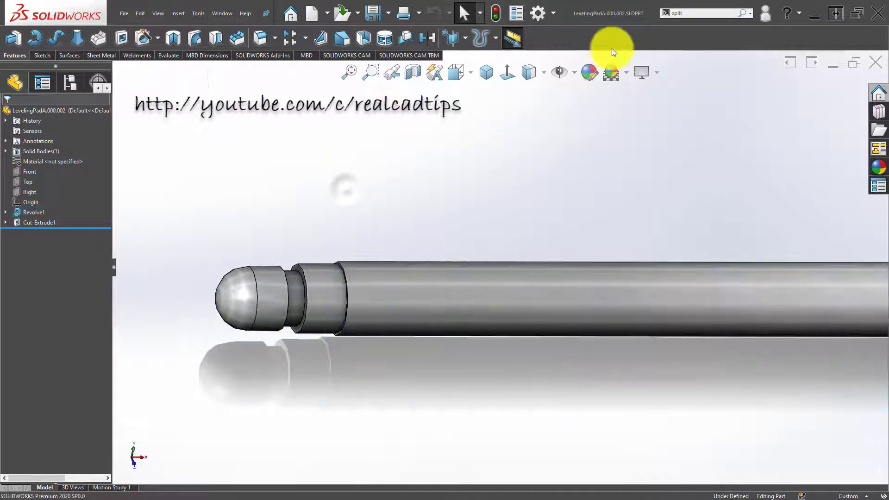
# Find the Cosmetic Thread command by searching for "thread" and pick the circular edge where the shaft's long body begins near the groove
pyautogui.click(702, 14)
pyautogui.write('thr')
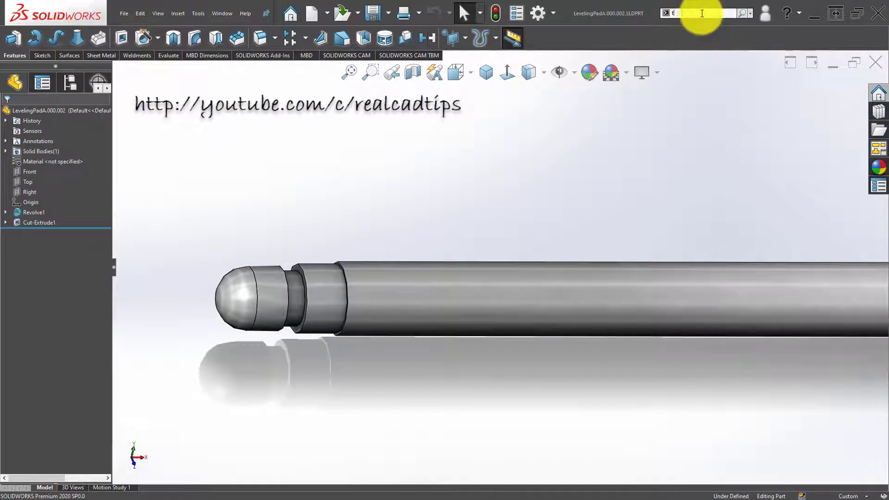
pyautogui.write('ead')
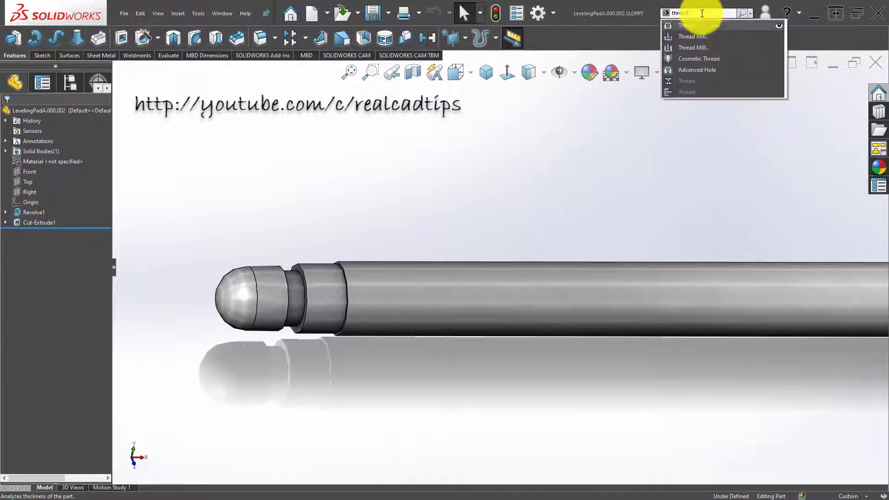
pyautogui.click(688, 29)
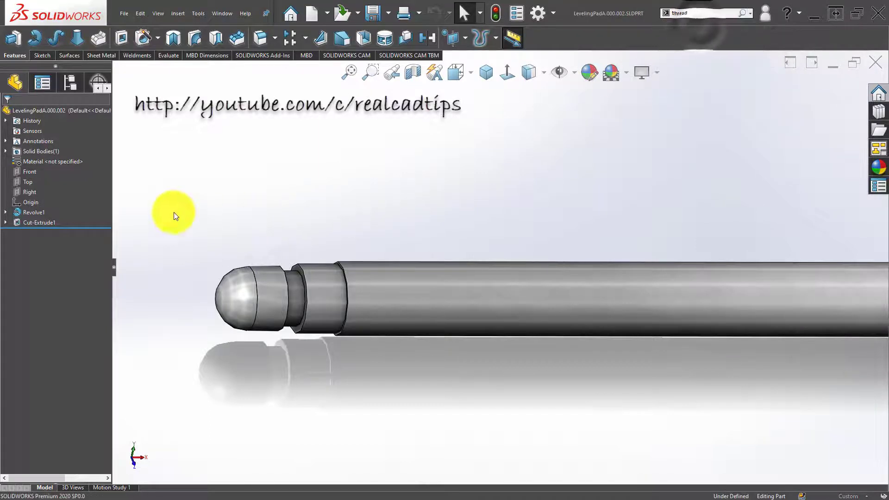
pyautogui.click(342, 265)
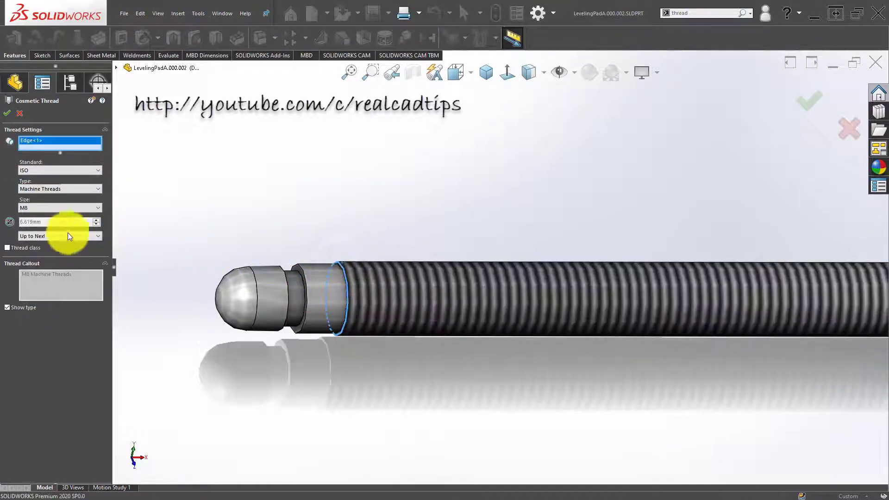
# Set the cosmetic thread's size to M16 and apply it to the shaft's long body
pyautogui.click(54, 208)
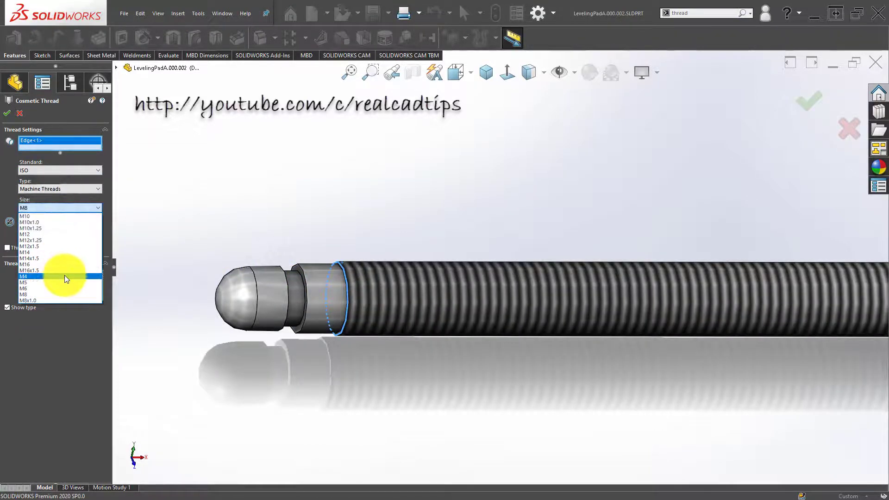
pyautogui.click(5, 181)
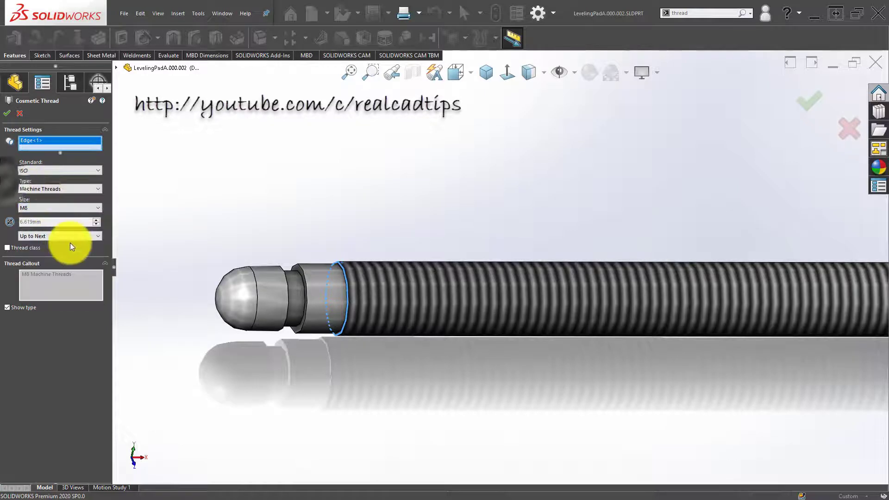
pyautogui.click(90, 210)
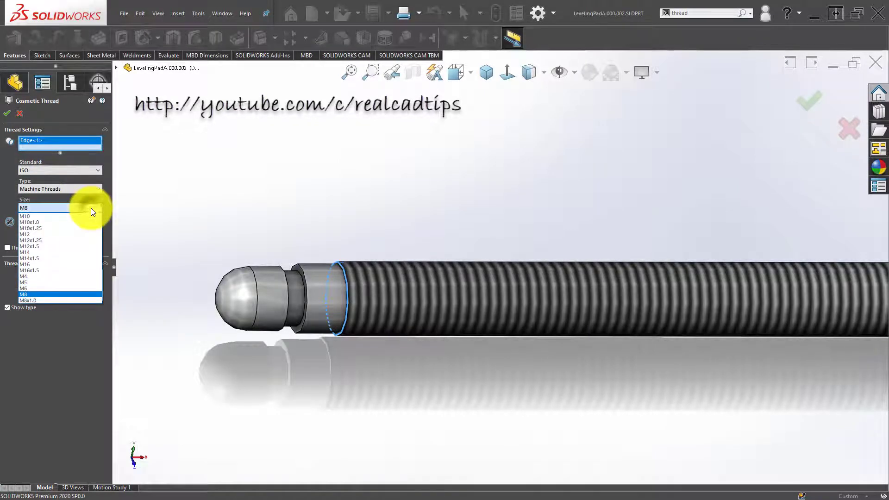
pyautogui.click(65, 265)
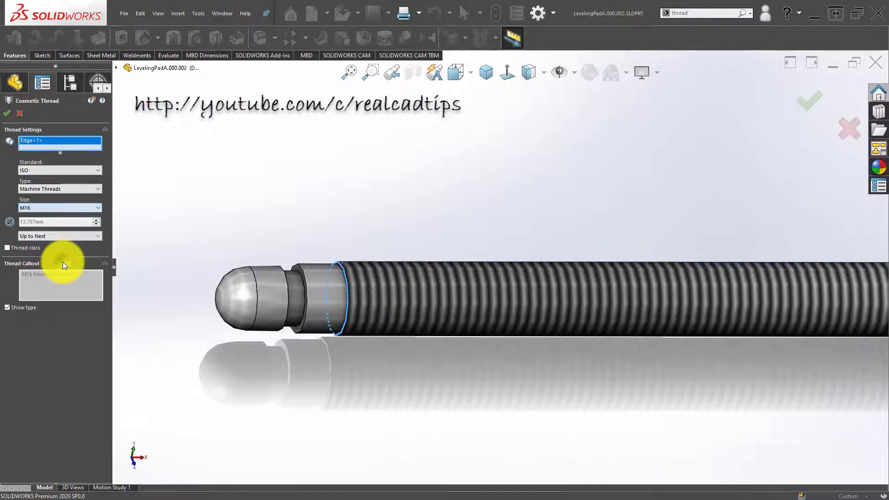
pyautogui.click(8, 113)
# Save and close the threaded shaft part to return to the assembly
pyautogui.scroll(-1, 455, 198)
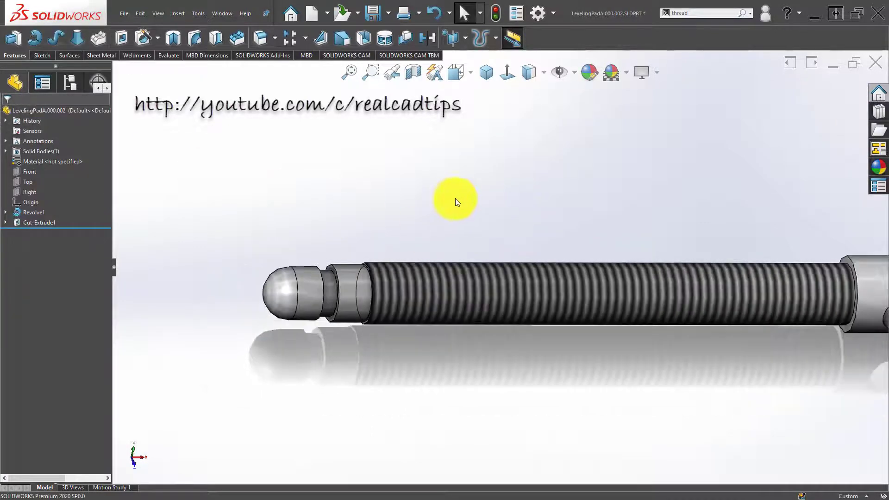
pyautogui.hotkey('ctrl', 's')
pyautogui.click(876, 64)
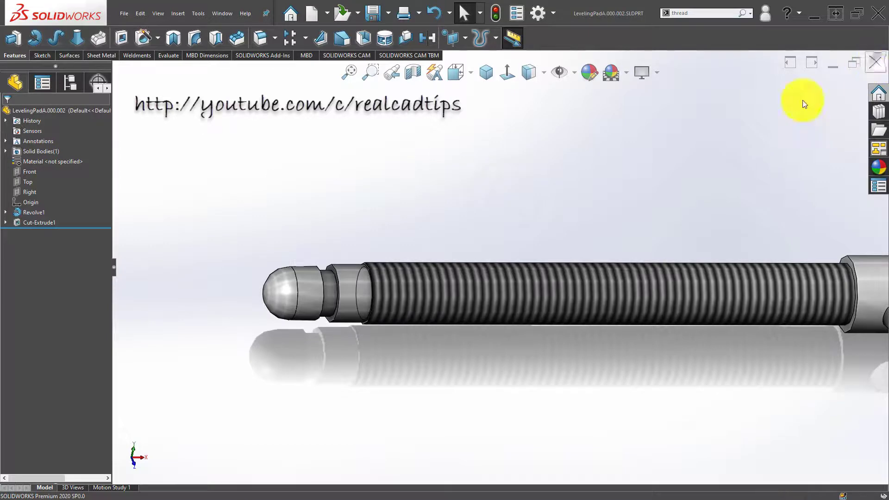
pyautogui.scroll(1, 477, 268)
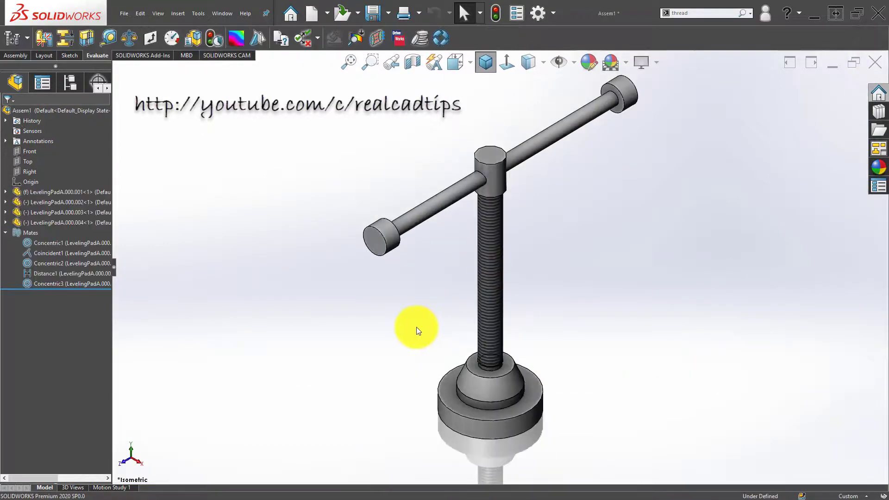